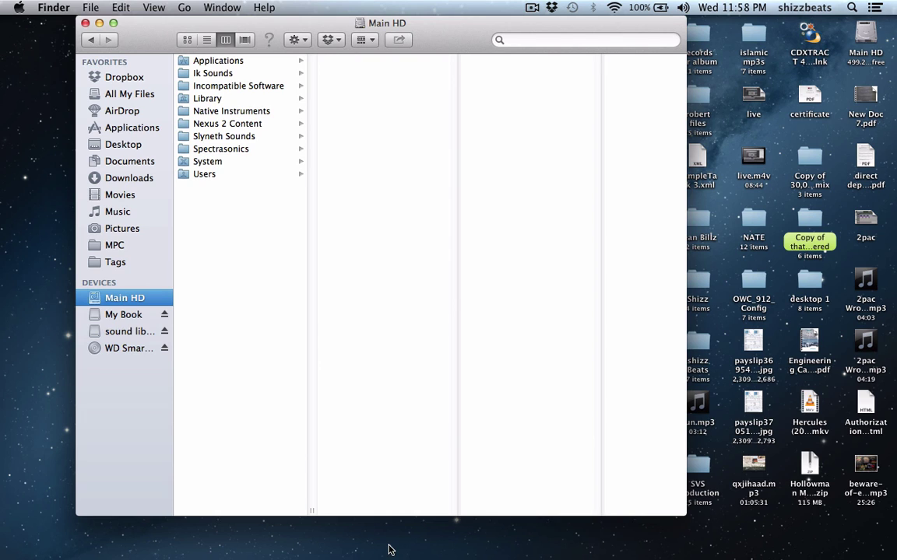
- Launch MPC Expansion Builder from Applications > Utilities in Finder
{"action": "mouse_move", "coordinate": [421, 557]}
{"action": "left_click", "coordinate": [131, 128]}
{"action": "scroll", "coordinate": [296, 366], "scroll_direction": "down", "scroll_amount": 5}
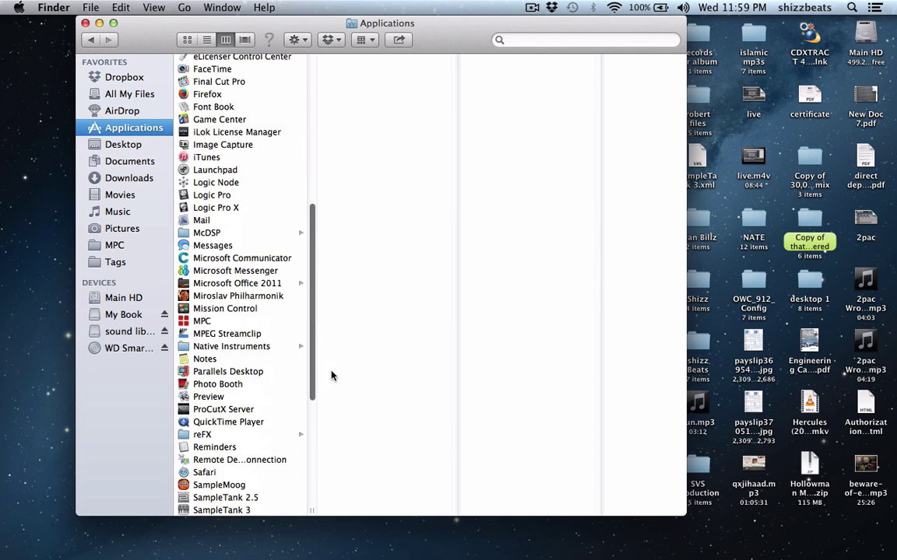
{"action": "scroll", "coordinate": [331, 376], "scroll_direction": "down", "scroll_amount": 10}
{"action": "left_click", "coordinate": [212, 461]}
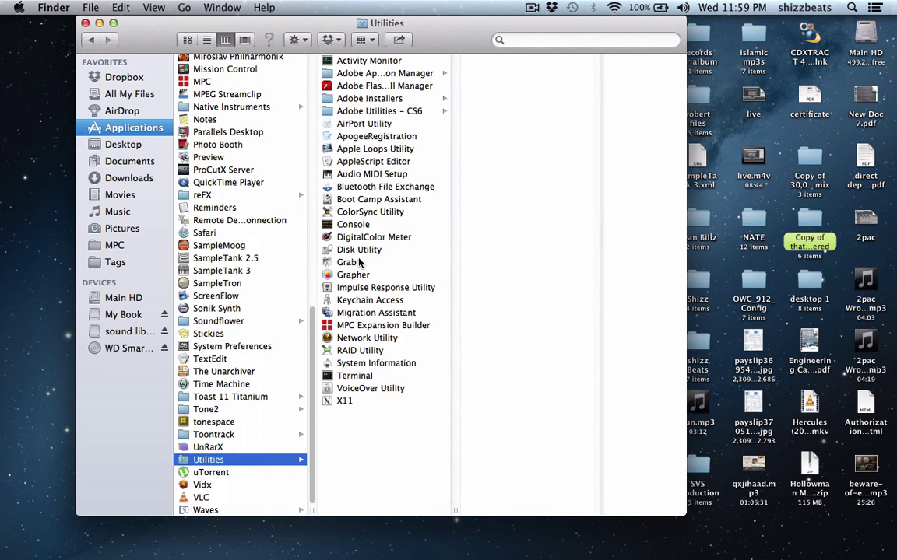
{"action": "left_click", "coordinate": [357, 327]}
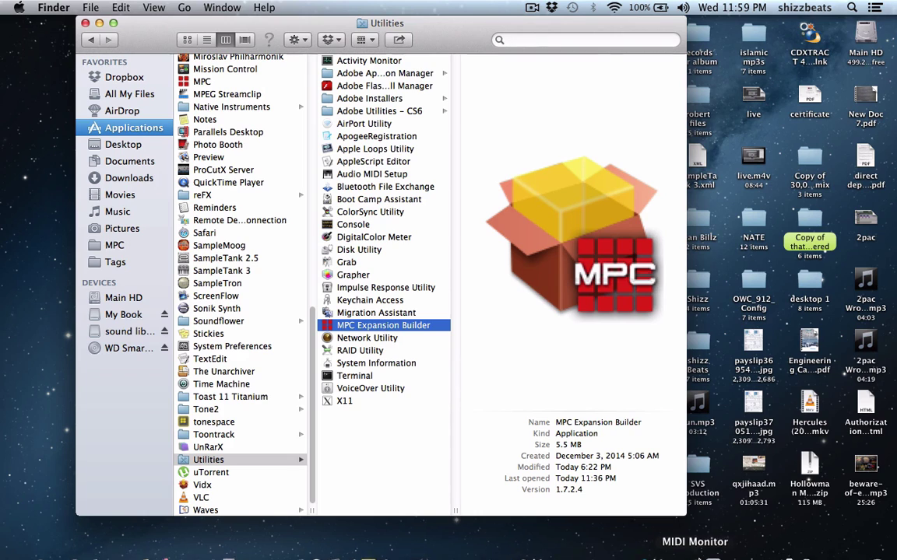
{"action": "right_click", "coordinate": [769, 550]}
{"action": "mouse_move", "coordinate": [763, 480]}
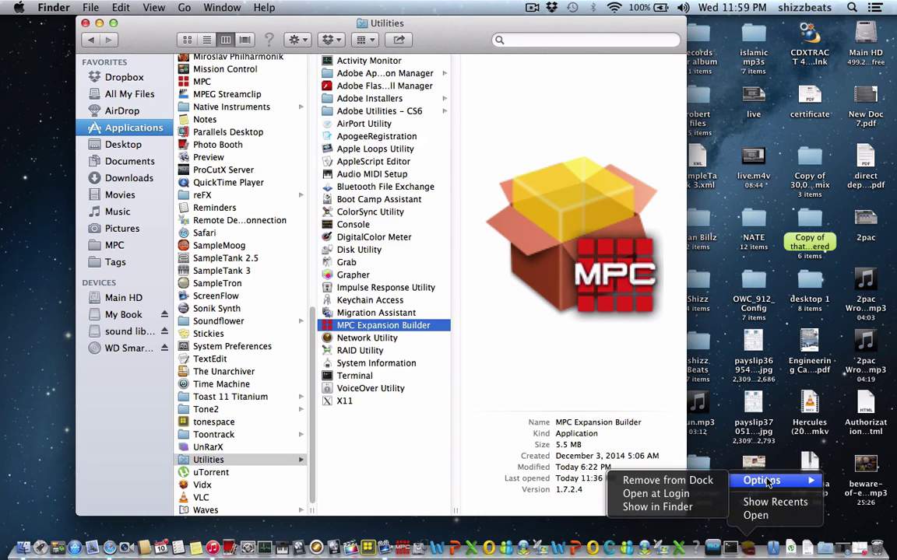
{"action": "left_click", "coordinate": [678, 498]}
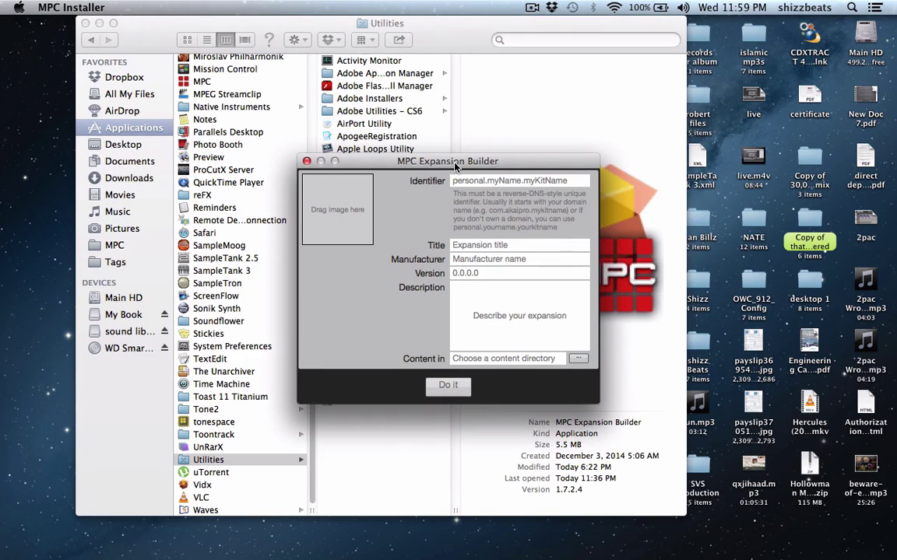
- Arrange the Finder and Expansion Builder windows side by side
{"action": "left_click_drag", "start_coordinate": [455, 166], "coordinate": [448, 133]}
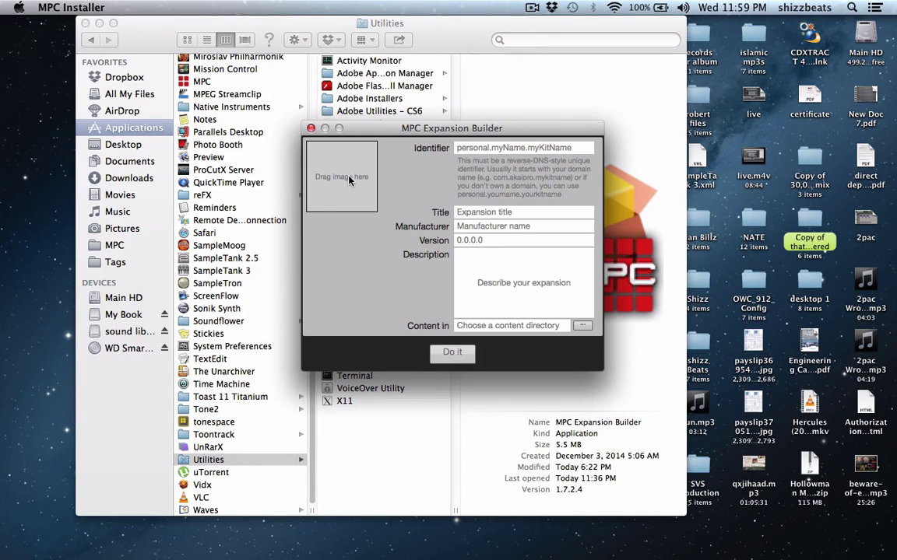
{"action": "left_click", "coordinate": [304, 75]}
{"action": "left_click_drag", "start_coordinate": [459, 31], "coordinate": [311, 34]}
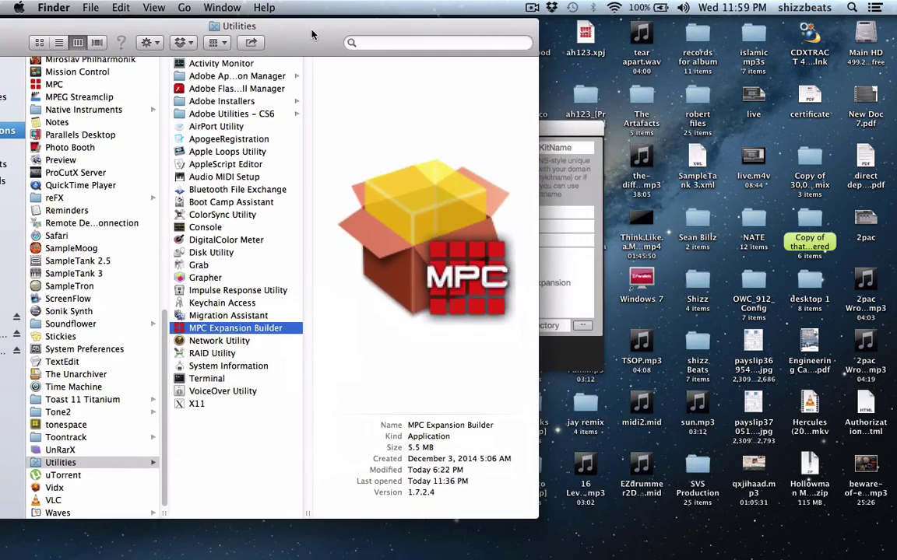
{"action": "left_click_drag", "start_coordinate": [547, 129], "coordinate": [836, 25]}
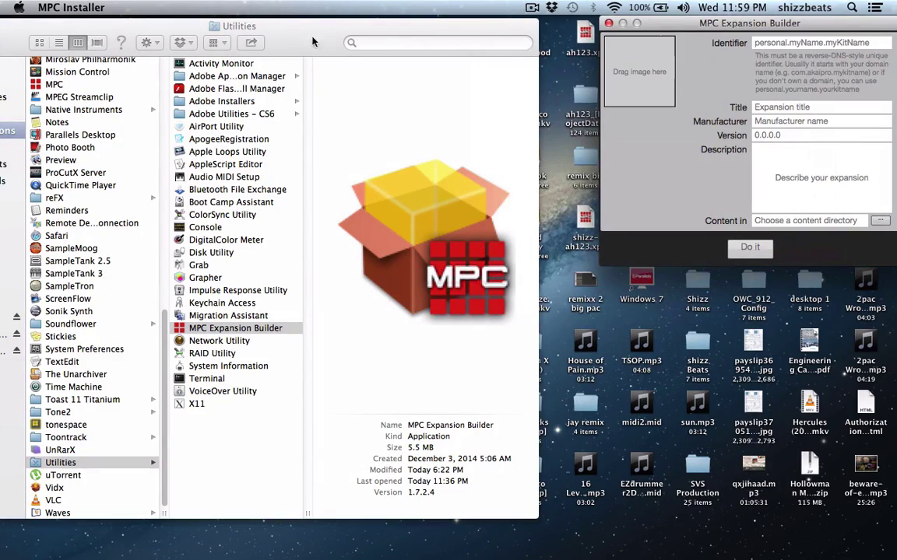
{"action": "left_click_drag", "start_coordinate": [264, 38], "coordinate": [304, 36]}
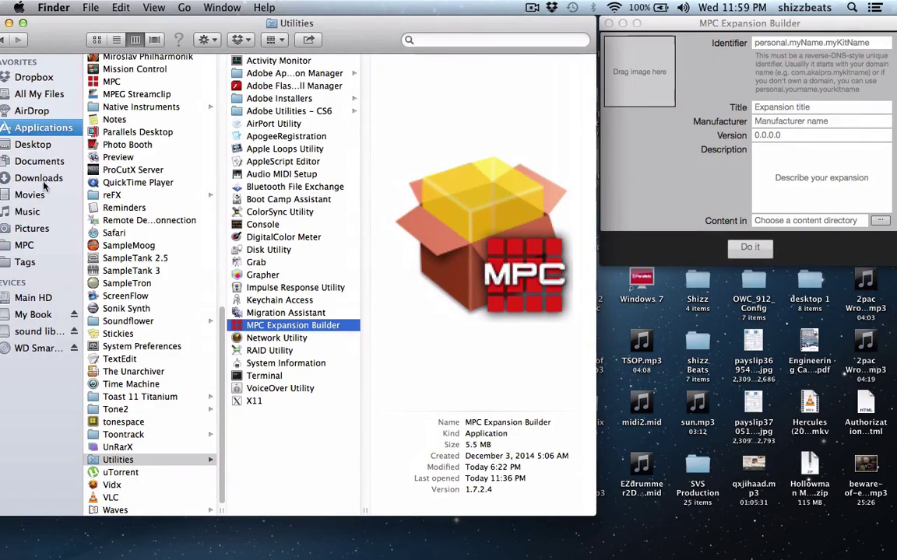
- Drag shizz.jpg from Downloads onto the expansion's artwork well
{"action": "left_click", "coordinate": [41, 177]}
{"action": "left_click_drag", "start_coordinate": [222, 140], "coordinate": [229, 432]}
{"action": "left_click_drag", "start_coordinate": [122, 369], "coordinate": [650, 89]}
{"action": "left_click_drag", "start_coordinate": [685, 23], "coordinate": [479, 68]}
- Enter identifier personal.shizzbeats.supremedrumz and reuse supremedrumz as the title
{"action": "left_click", "coordinate": [619, 87]}
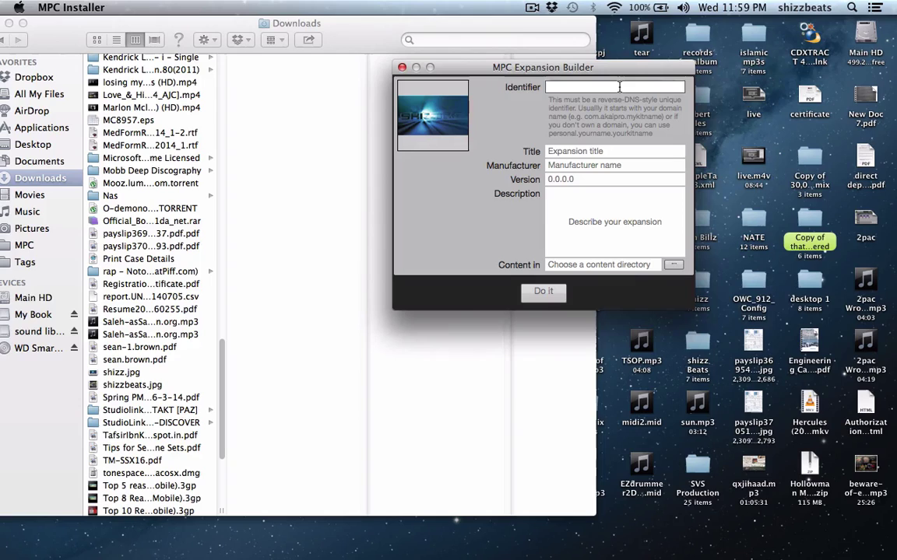
{"action": "type", "text": "personal."}
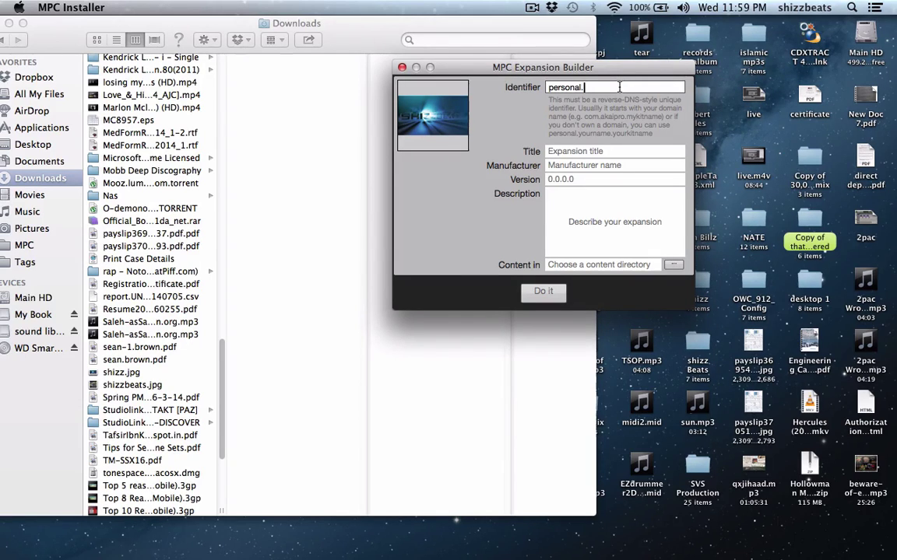
{"action": "type", "text": "shizzb"}
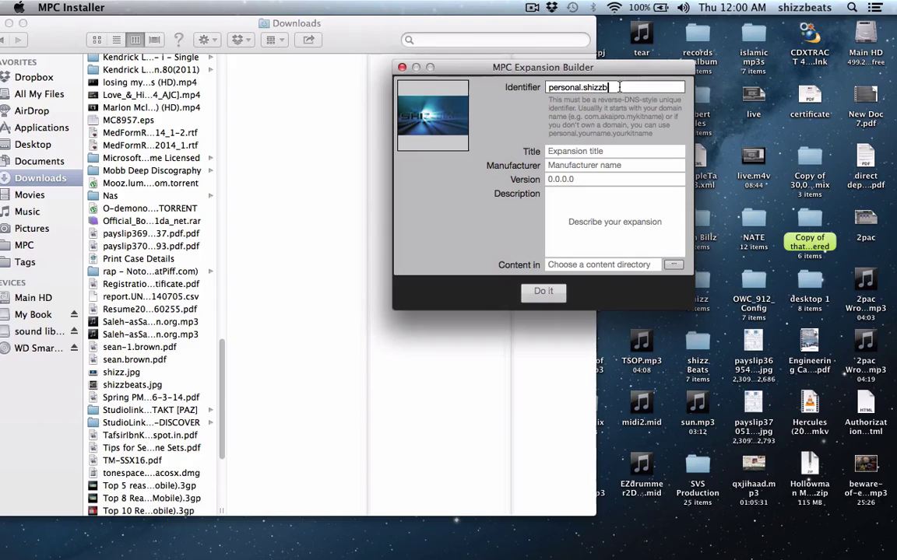
{"action": "type", "text": "eats.supre"}
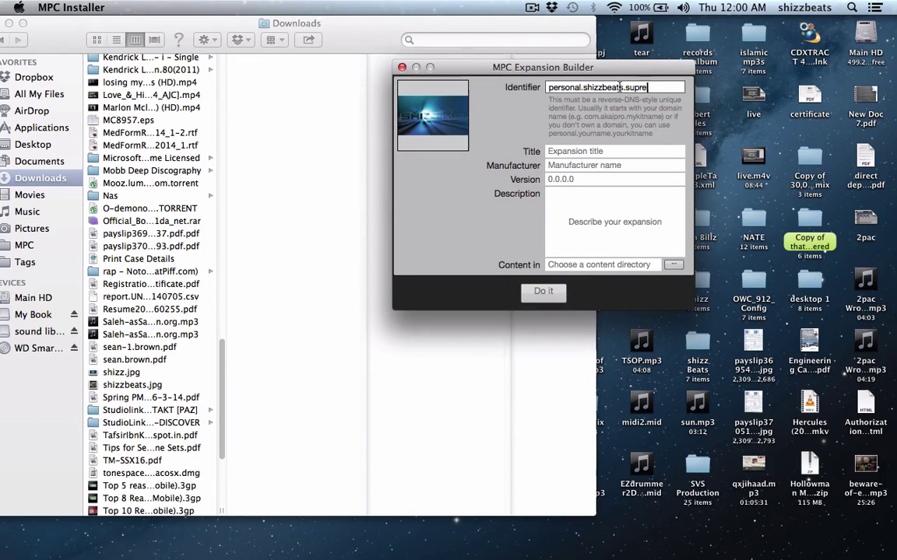
{"action": "type", "text": "medrumz"}
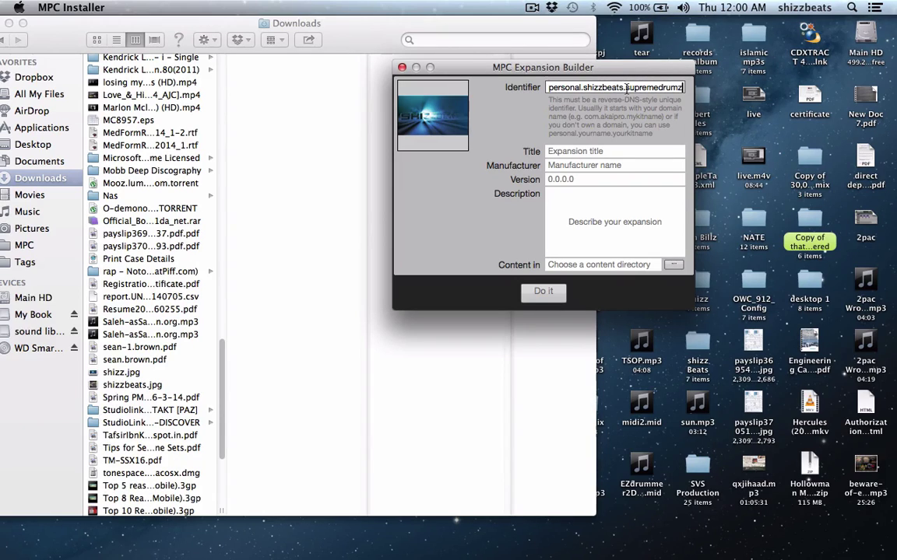
{"action": "double_click", "coordinate": [628, 88]}
{"action": "key", "text": "super+c"}
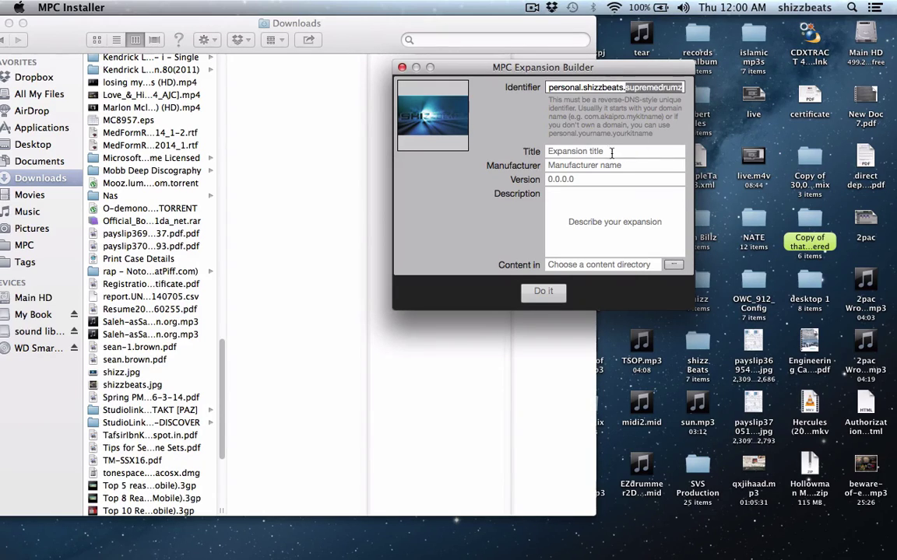
{"action": "left_click", "coordinate": [611, 152]}
{"action": "key", "text": "super+v"}
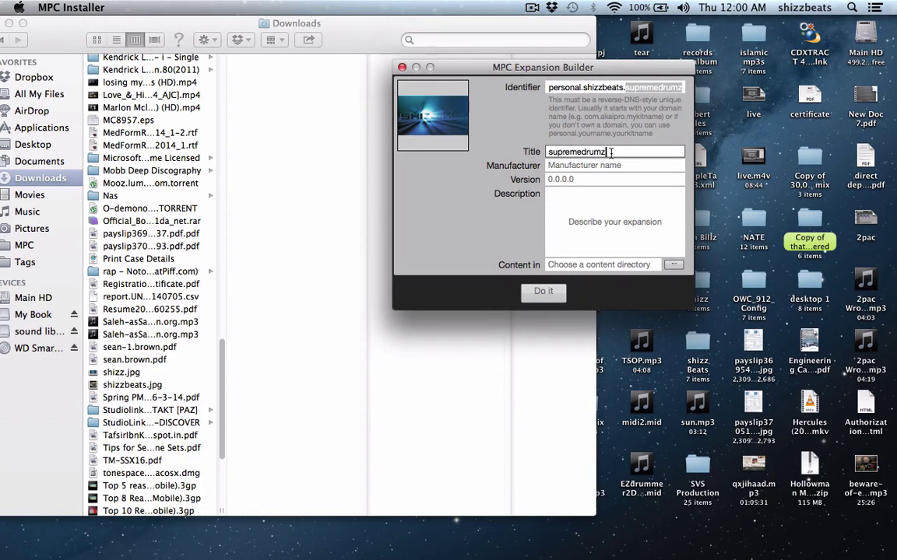
- Set manufacturer 16levels, version 1.0.0.0 and description 'drumkits from shizzbeats'
{"action": "left_click", "coordinate": [568, 166]}
{"action": "type", "text": "1"}
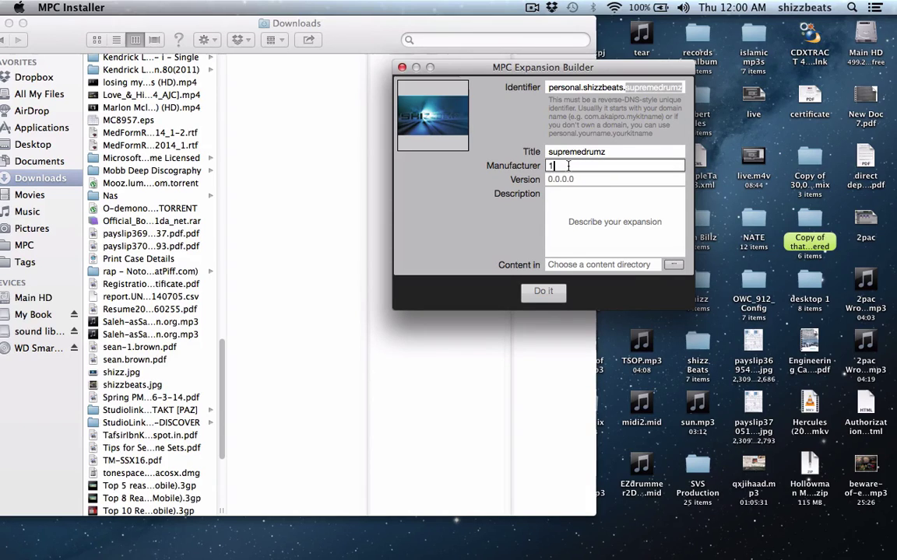
{"action": "type", "text": "6levels"}
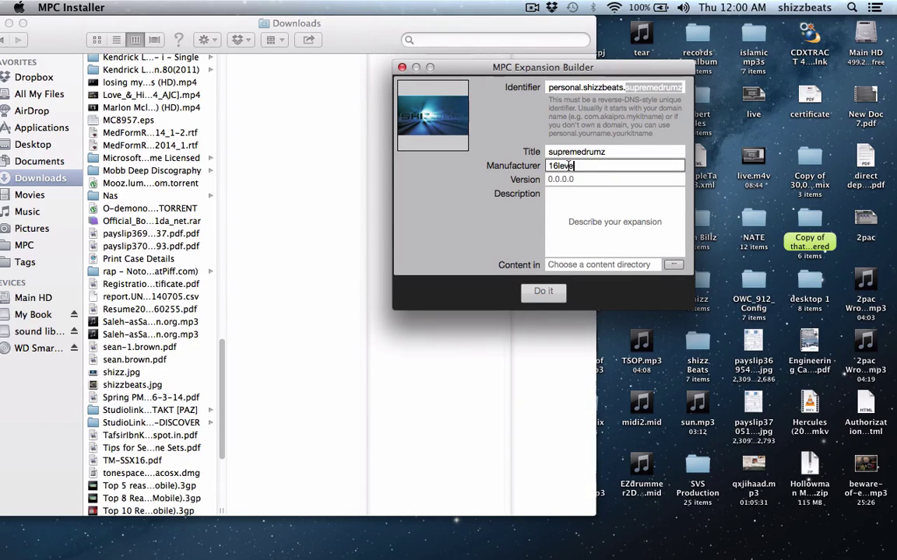
{"action": "left_click", "coordinate": [572, 180]}
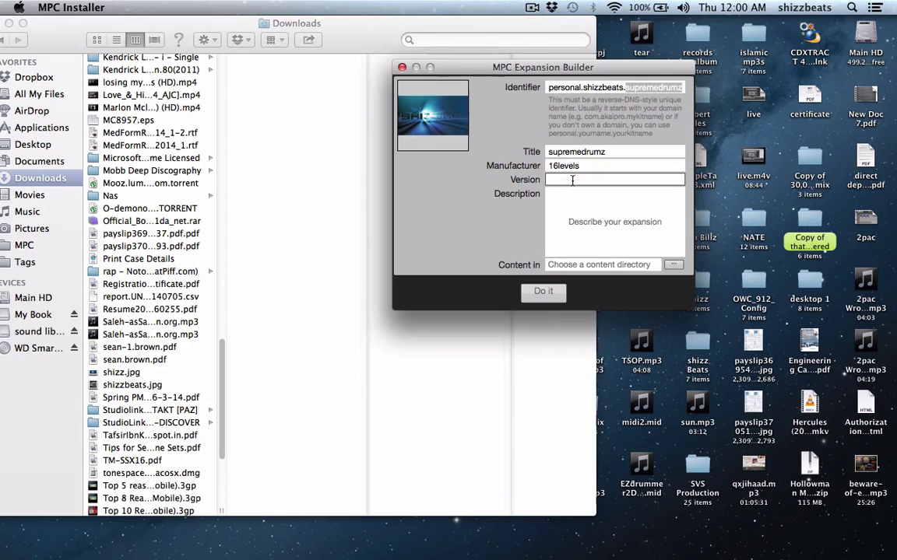
{"action": "type", "text": "1.0.0.0"}
{"action": "left_click", "coordinate": [575, 203]}
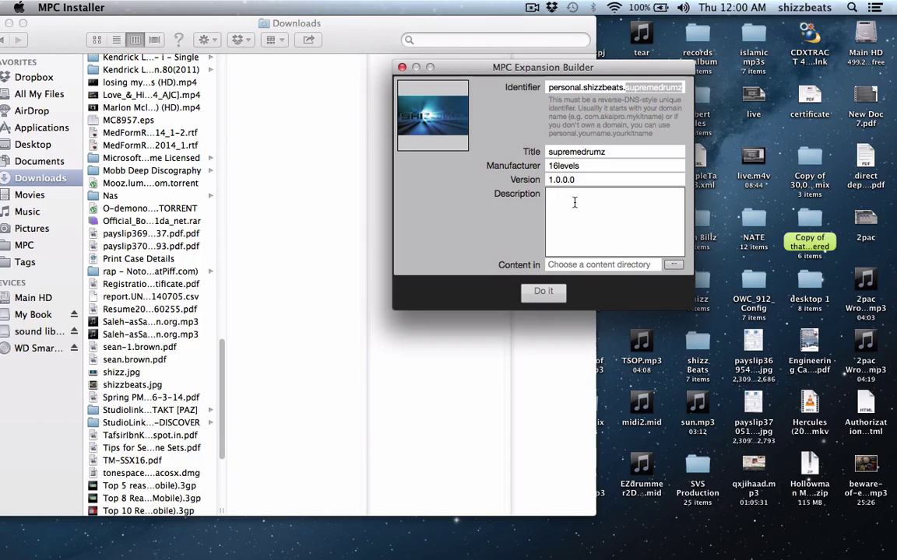
{"action": "type", "text": "drumkits from shizz"}
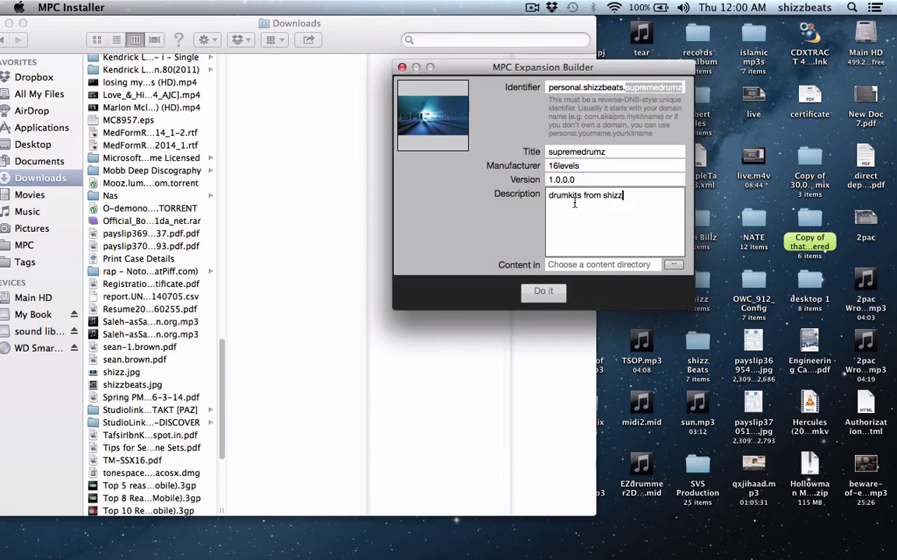
{"action": "type", "text": "beats"}
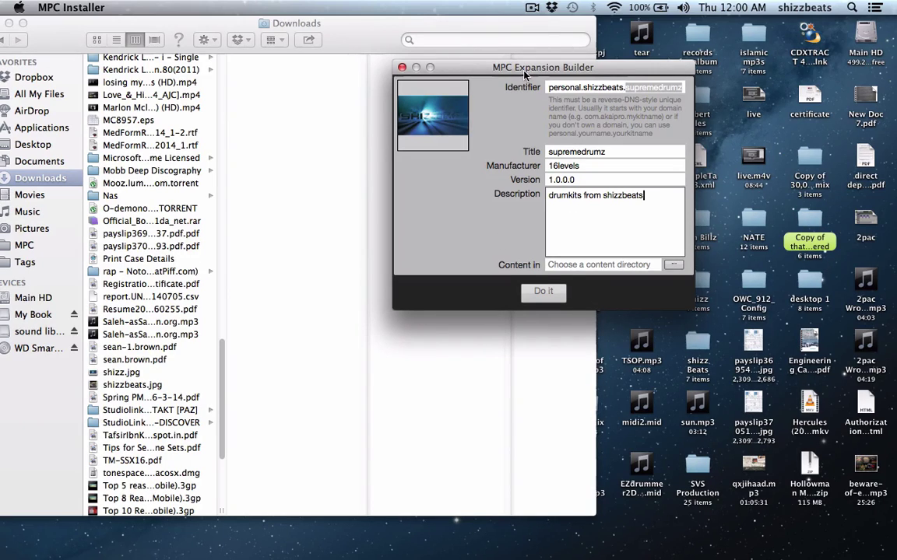
{"action": "left_click_drag", "start_coordinate": [534, 255], "coordinate": [475, 281]}
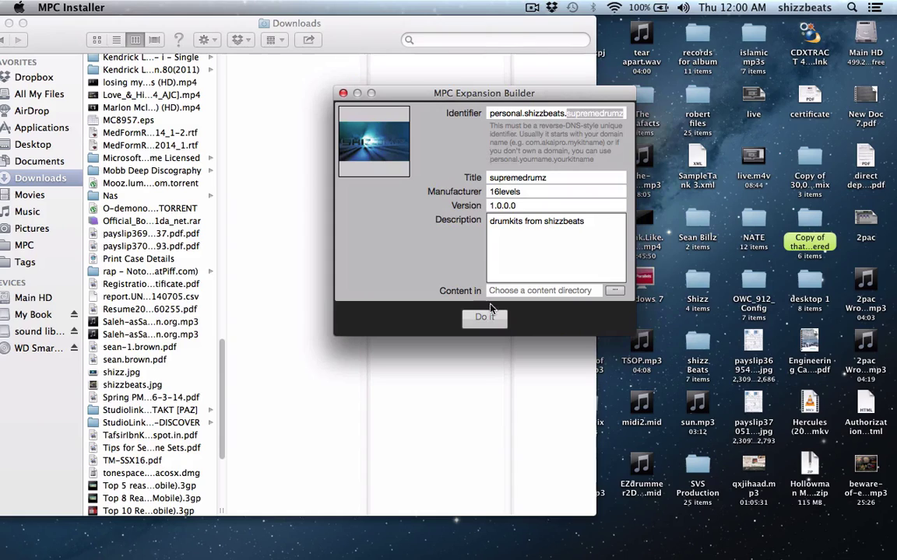
- Set the Content in folder to MPC's favorite drums folder
{"action": "left_click", "coordinate": [615, 291]}
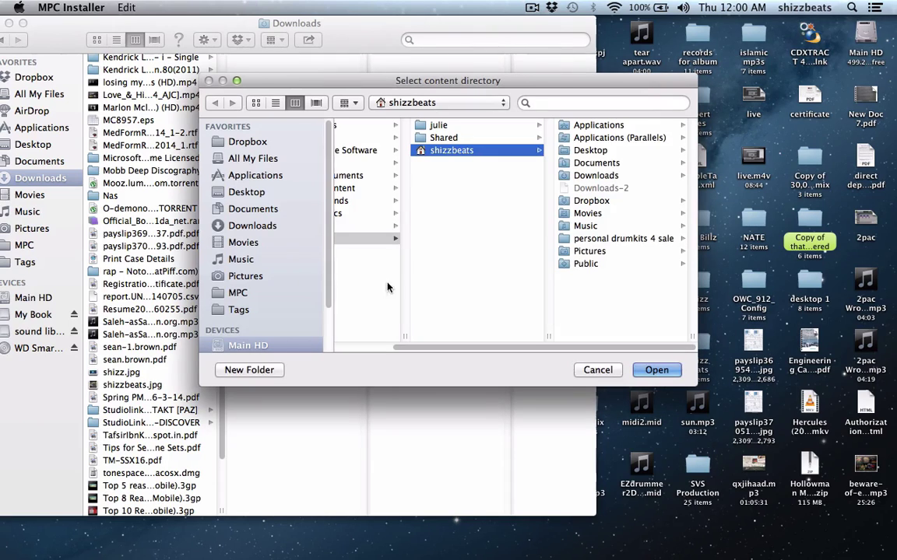
{"action": "scroll", "coordinate": [284, 296], "scroll_direction": "down", "scroll_amount": 3}
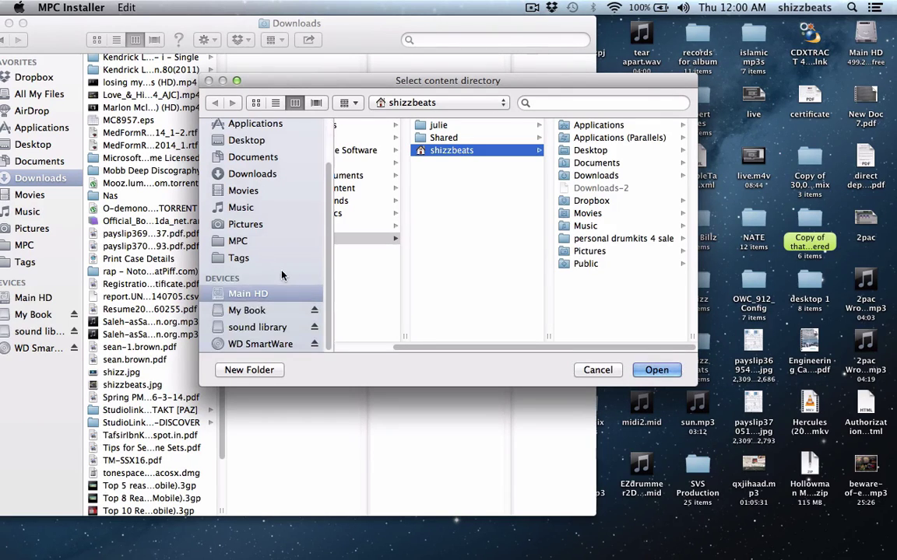
{"action": "left_click", "coordinate": [238, 241]}
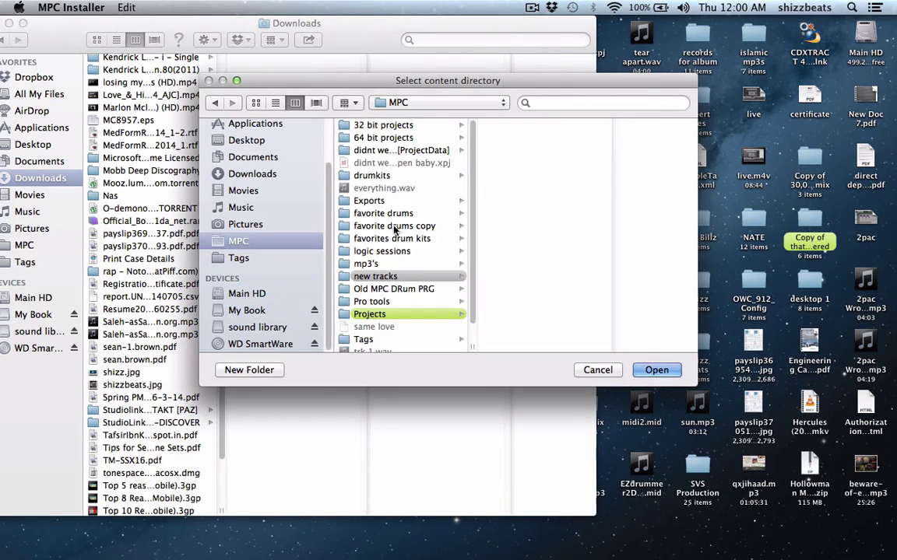
{"action": "left_click", "coordinate": [386, 215]}
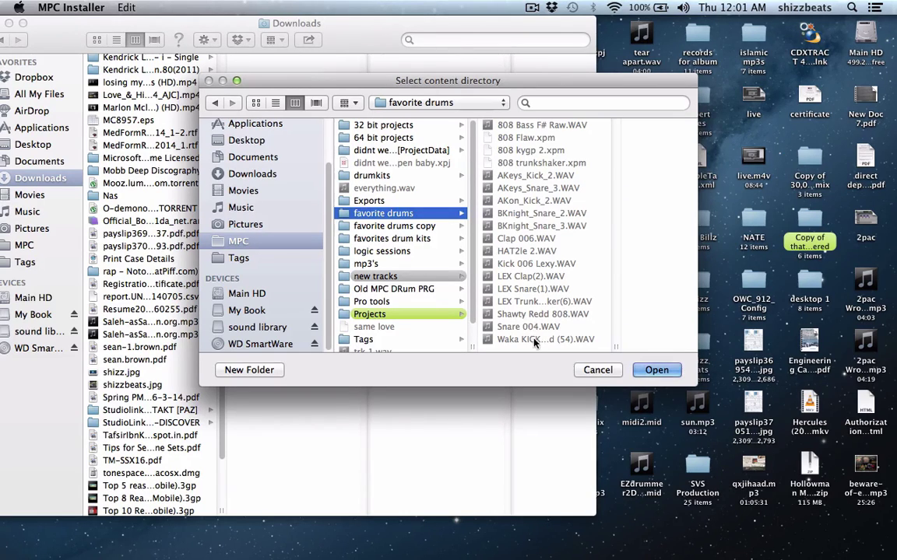
{"action": "left_click", "coordinate": [648, 370]}
- Create the expansion despite warnings, saving into Main HD > Users > shizzbeats > personal drumkits 4 sale
{"action": "left_click", "coordinate": [655, 371]}
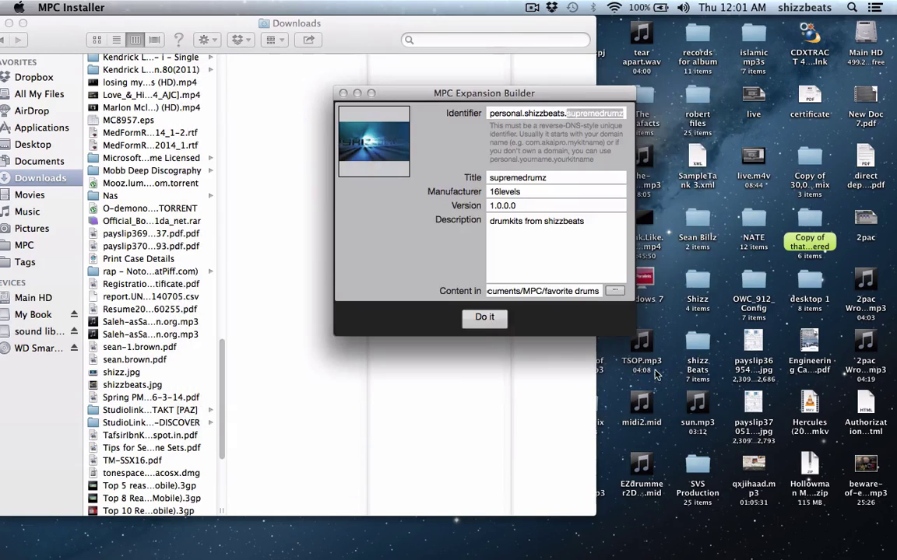
{"action": "left_click", "coordinate": [487, 321]}
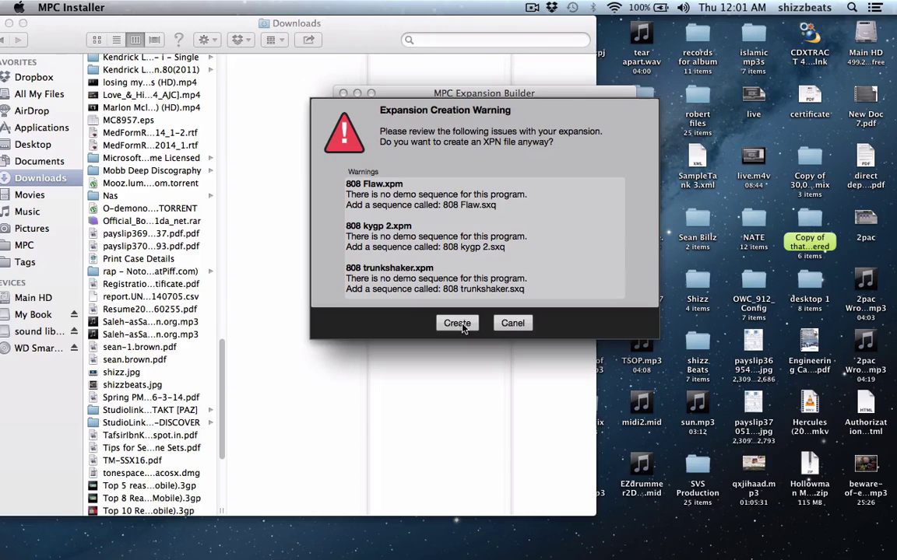
{"action": "left_click", "coordinate": [457, 323]}
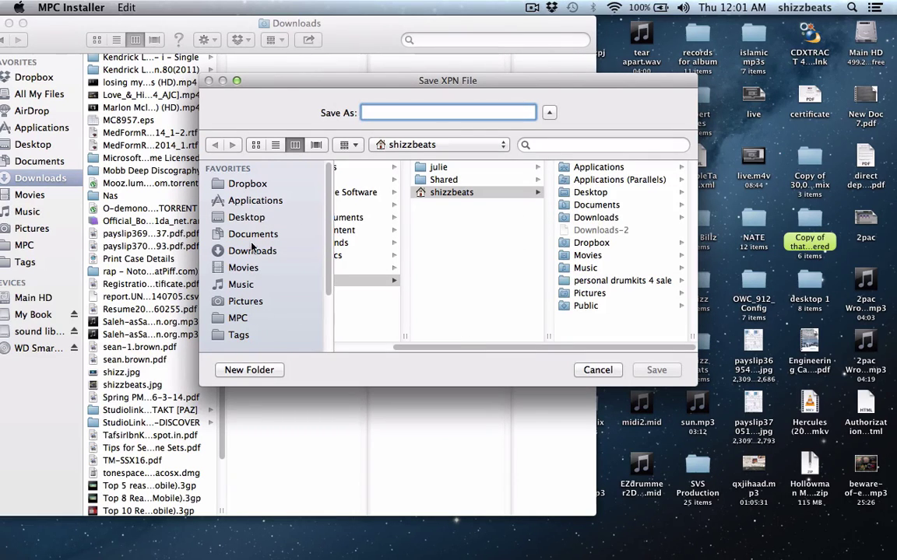
{"action": "left_click", "coordinate": [247, 217]}
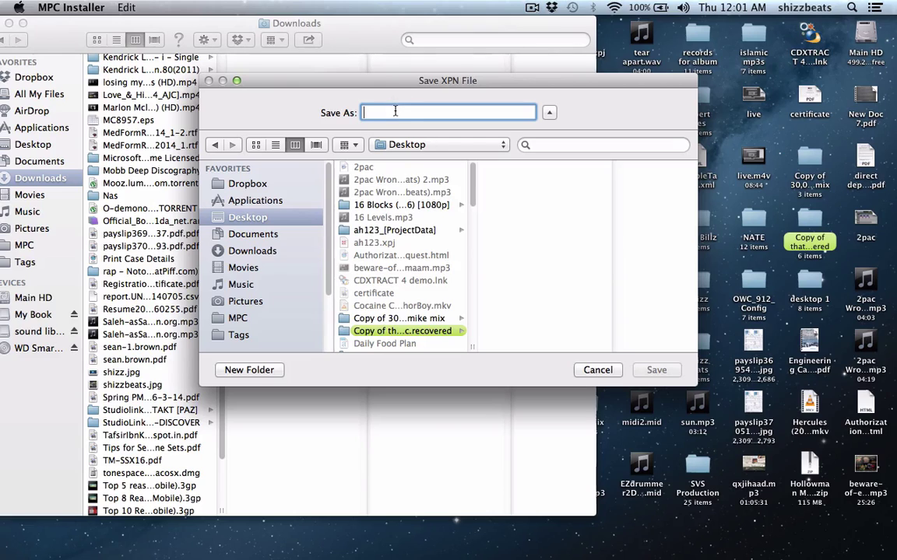
{"action": "scroll", "coordinate": [274, 327], "scroll_direction": "down", "scroll_amount": 5}
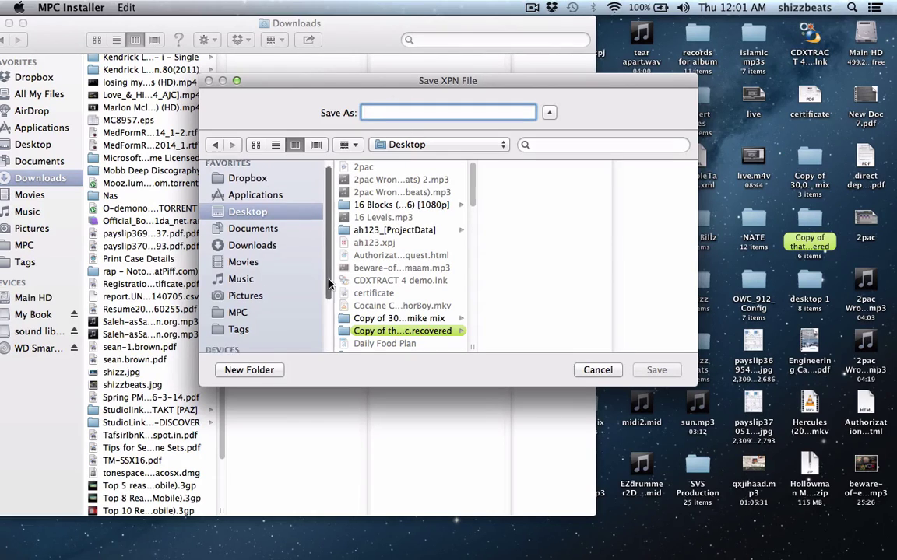
{"action": "left_click", "coordinate": [247, 293]}
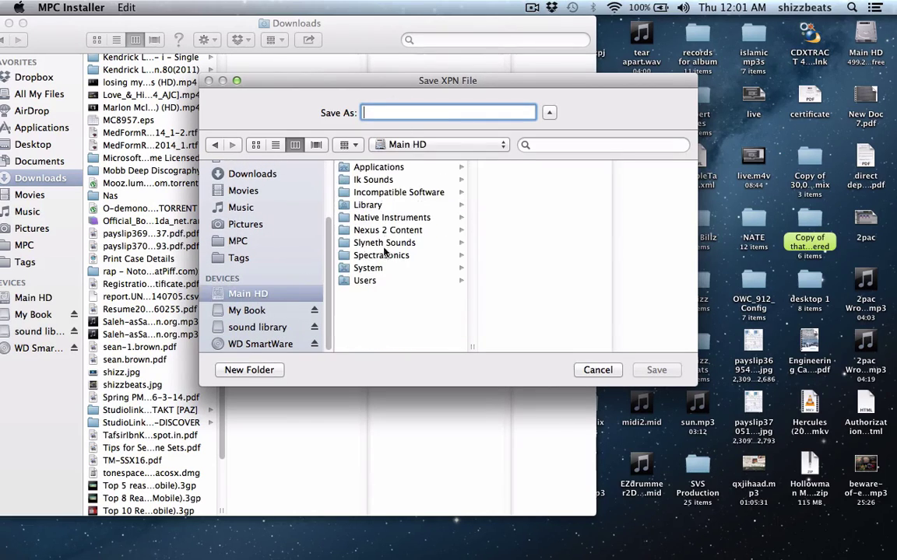
{"action": "left_click", "coordinate": [367, 280]}
{"action": "left_click", "coordinate": [541, 192]}
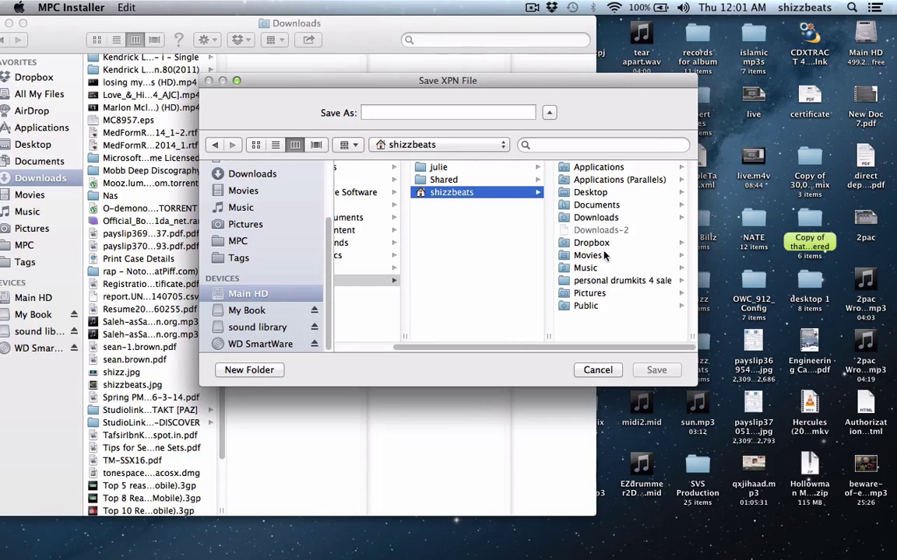
{"action": "left_click", "coordinate": [607, 282]}
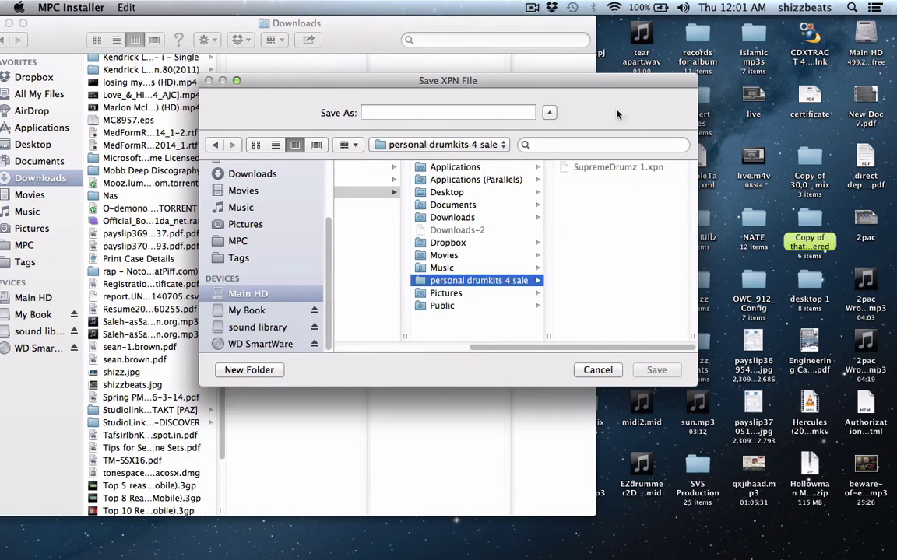
- Save as SupremeDrumz 1.xpn, replacing the older copy, and dismiss the confirmation
{"action": "left_click_drag", "start_coordinate": [616, 114], "coordinate": [593, 120]}
{"action": "left_click", "coordinate": [412, 32]}
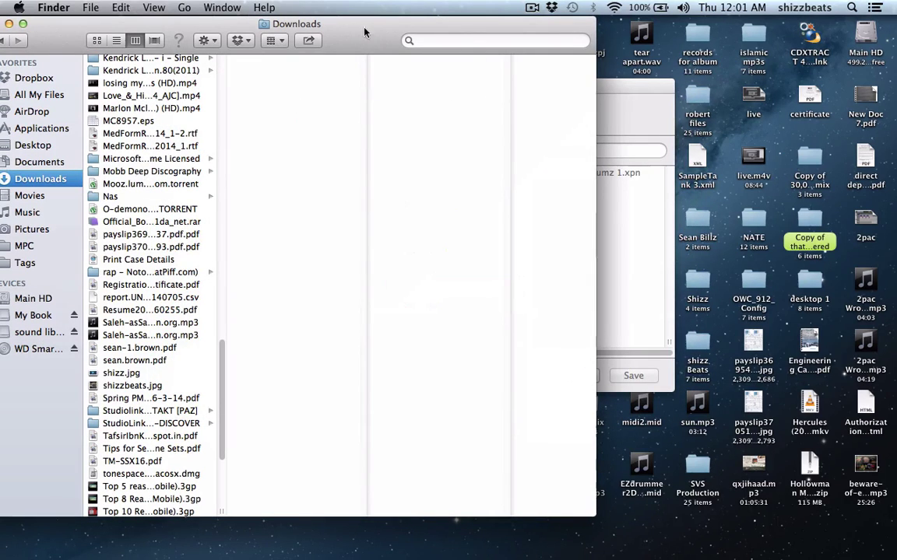
{"action": "left_click", "coordinate": [623, 179]}
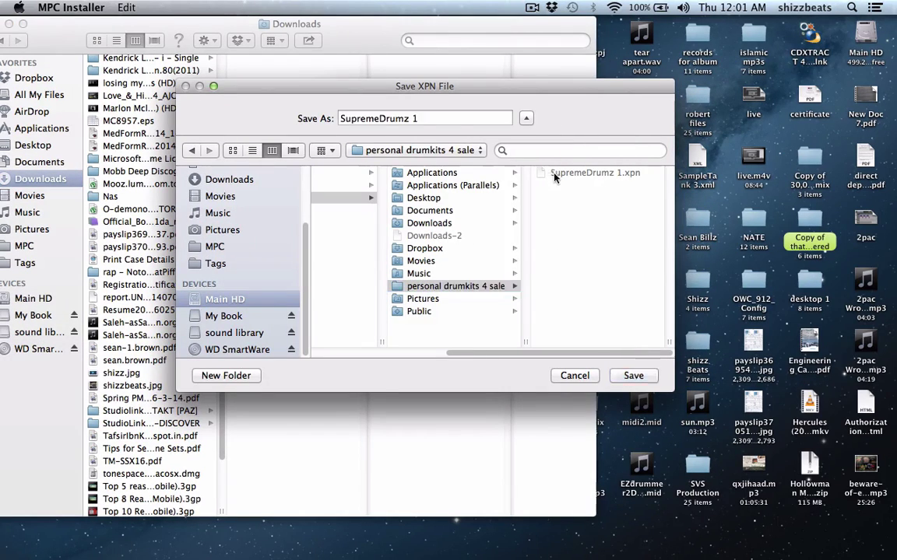
{"action": "key", "text": "Return"}
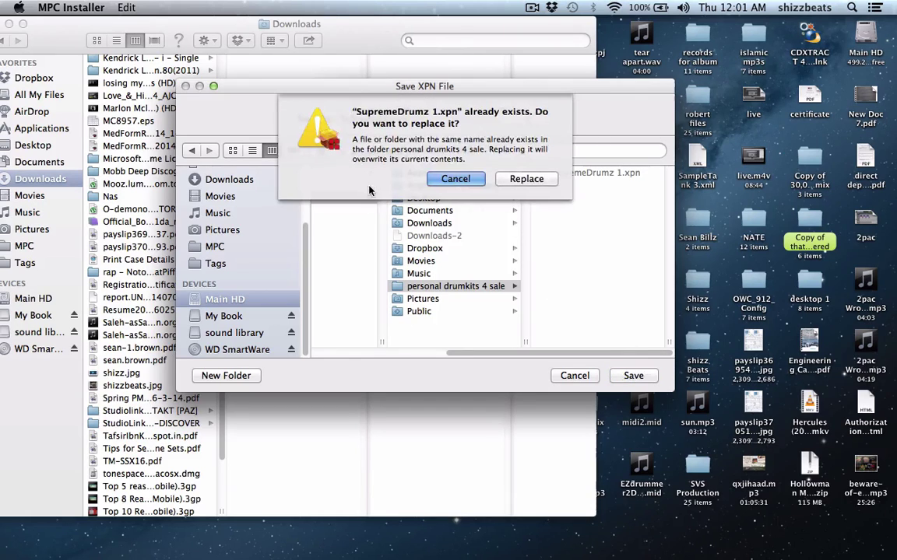
{"action": "left_click", "coordinate": [520, 180]}
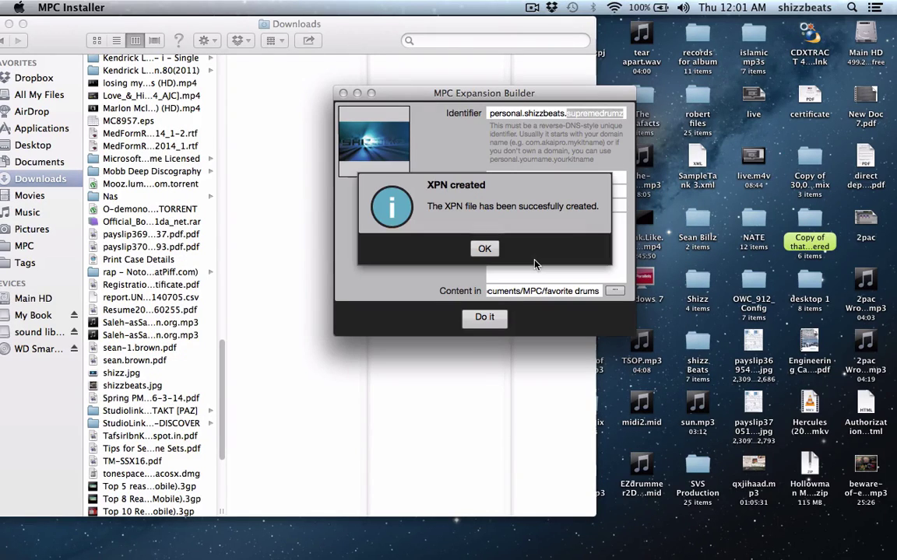
{"action": "left_click", "coordinate": [483, 249]}
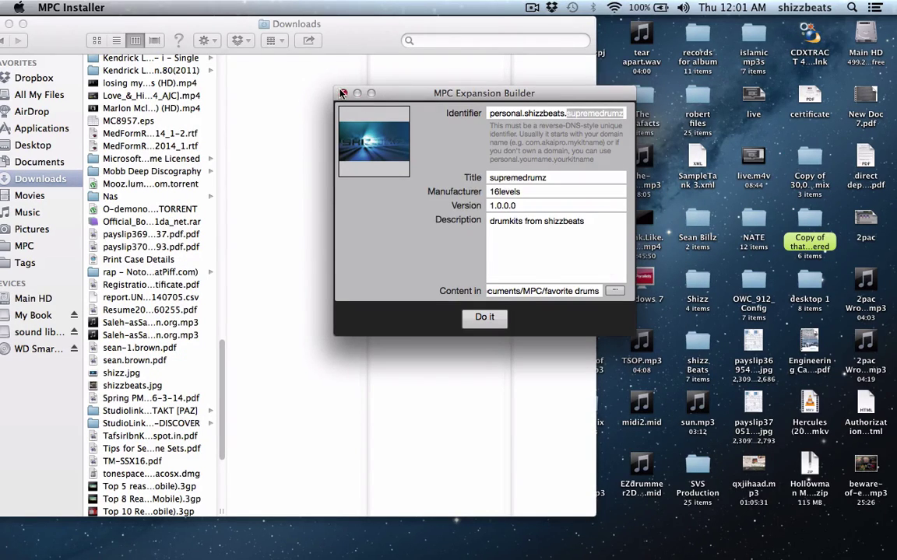
- Close Expansion Builder, launch MPC, and drag SupremeDrumz 1.xpn from personal drumkits 4 sale into MPC
{"action": "left_click", "coordinate": [342, 93]}
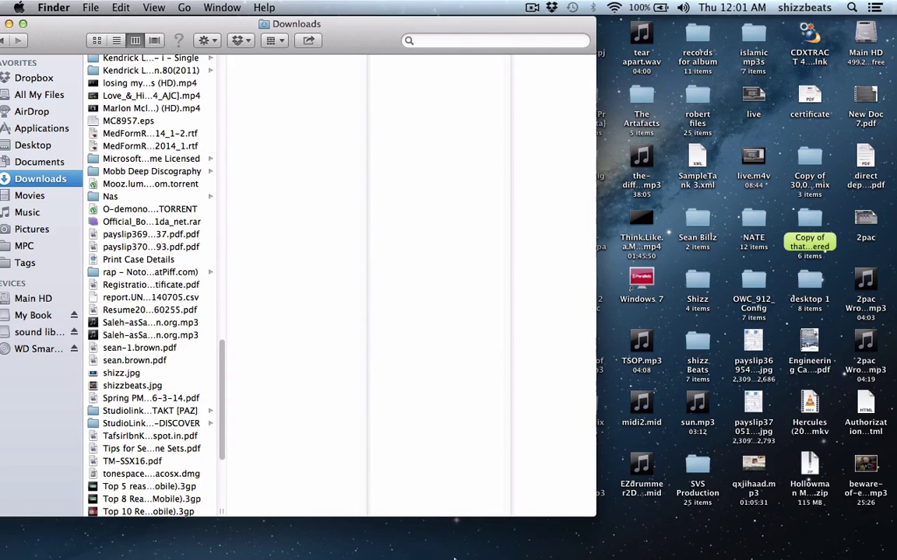
{"action": "left_click", "coordinate": [409, 544]}
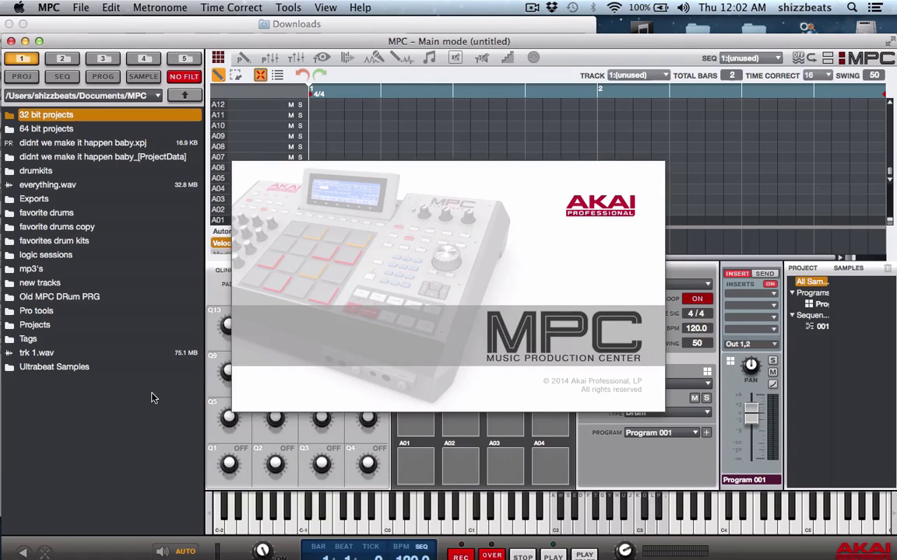
{"action": "left_click", "coordinate": [25, 545]}
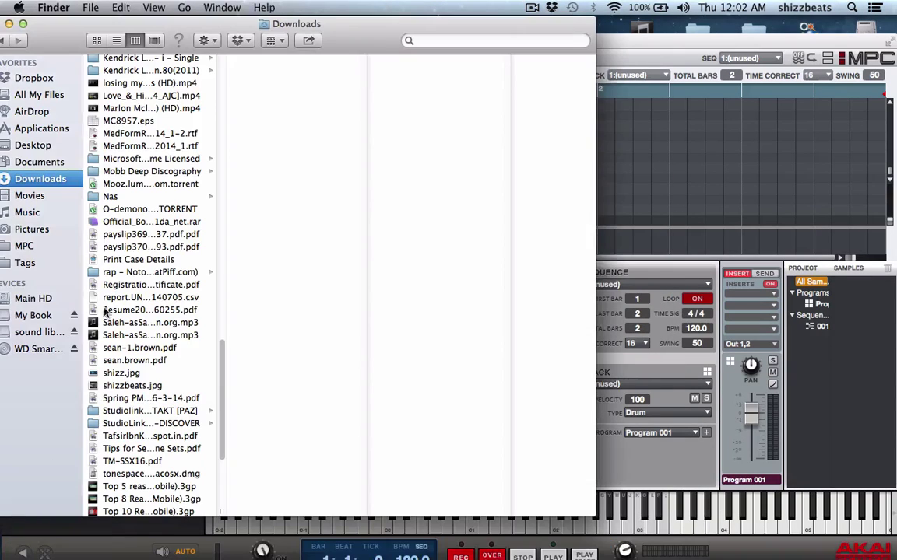
{"action": "left_click", "coordinate": [33, 298]}
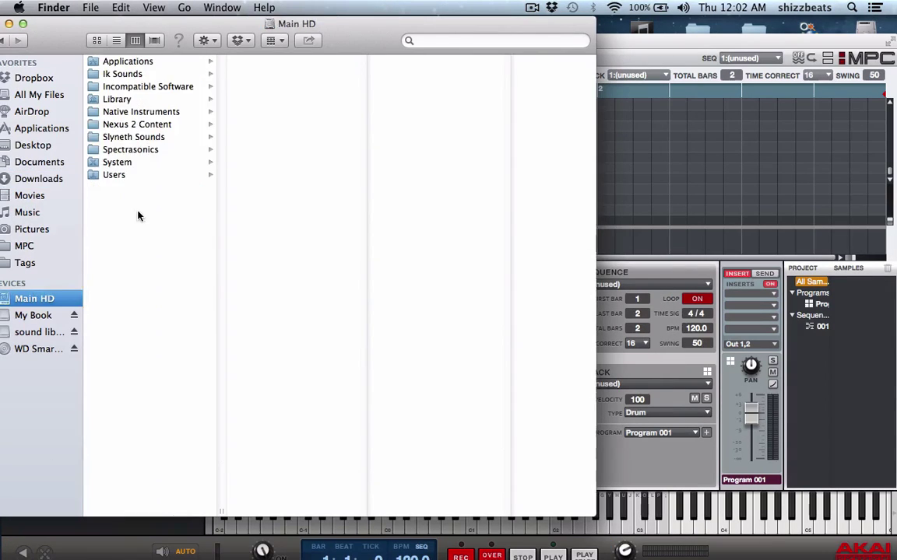
{"action": "left_click", "coordinate": [136, 176]}
{"action": "left_click", "coordinate": [309, 86]}
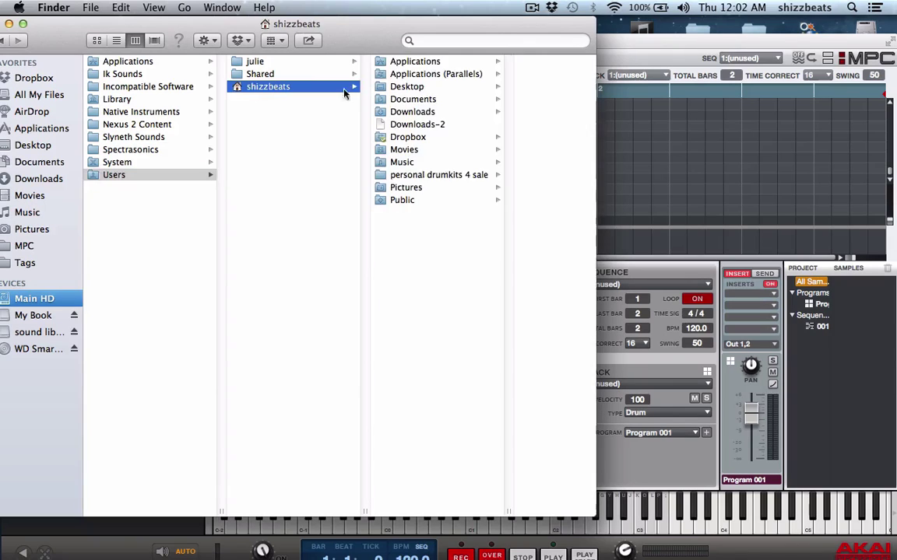
{"action": "left_click", "coordinate": [426, 176]}
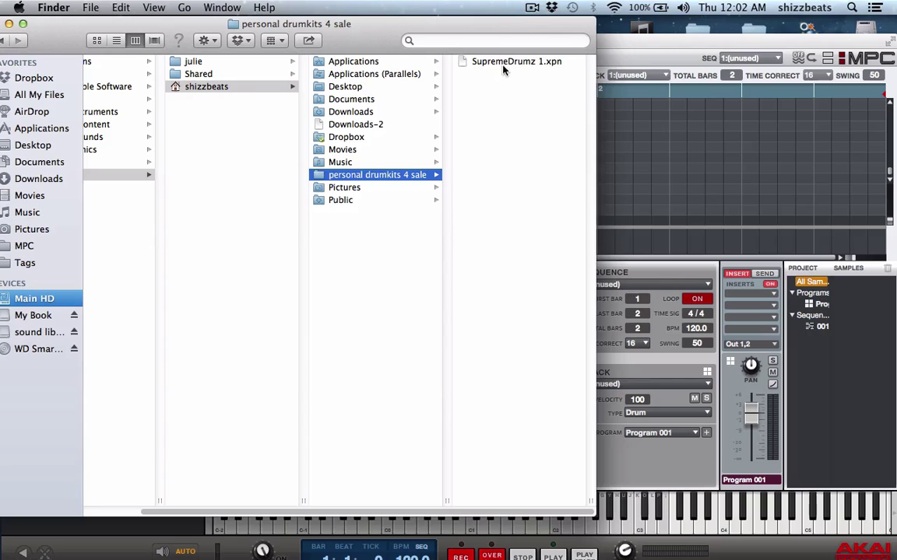
{"action": "left_click", "coordinate": [465, 61]}
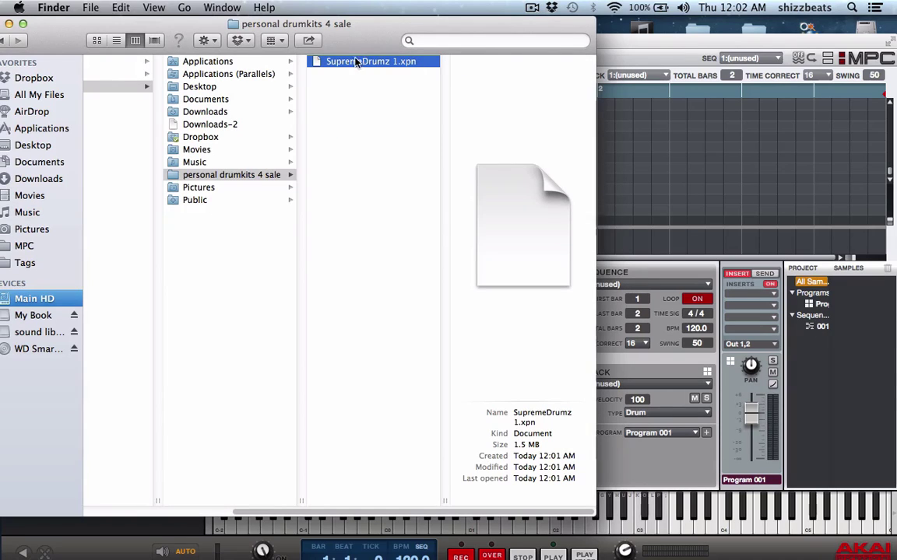
{"action": "left_click_drag", "start_coordinate": [328, 62], "coordinate": [622, 465]}
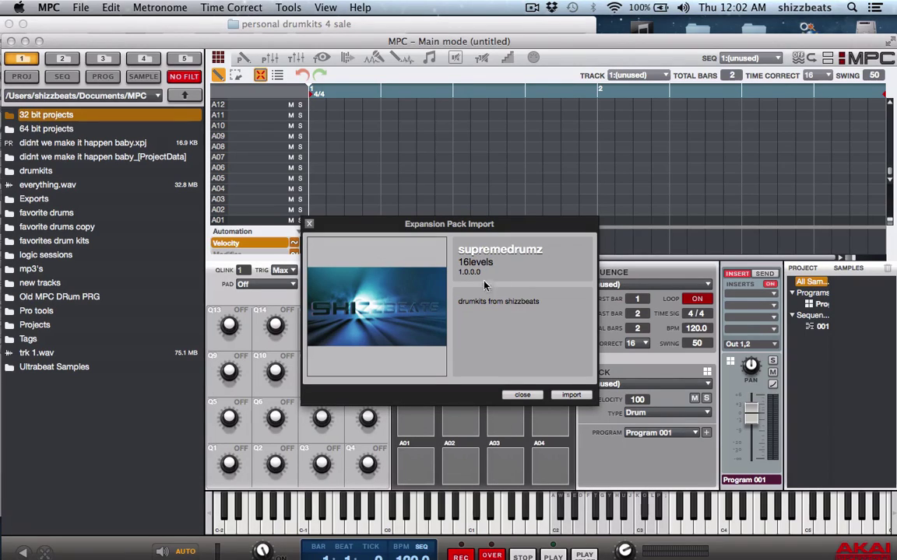
- Import the supremedrumz expansion pack and show installed expansions in the browser
{"action": "left_click", "coordinate": [568, 393]}
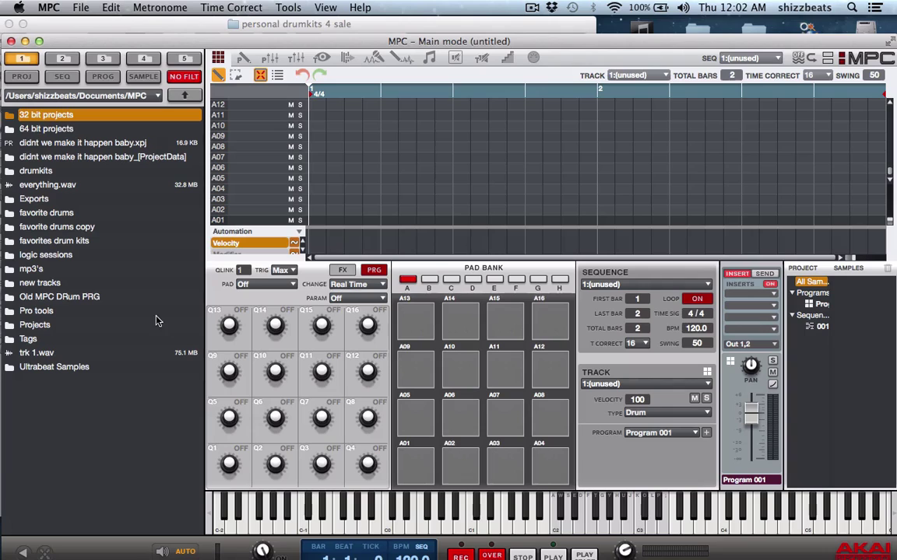
{"action": "left_click", "coordinate": [44, 552]}
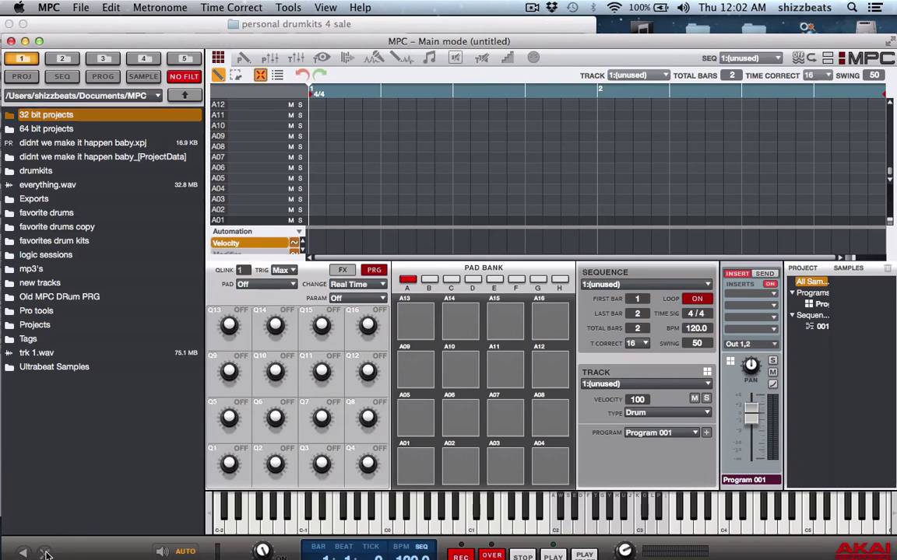
- Open the supremedrumz expansion and expand its Samples list
{"action": "left_click", "coordinate": [62, 144]}
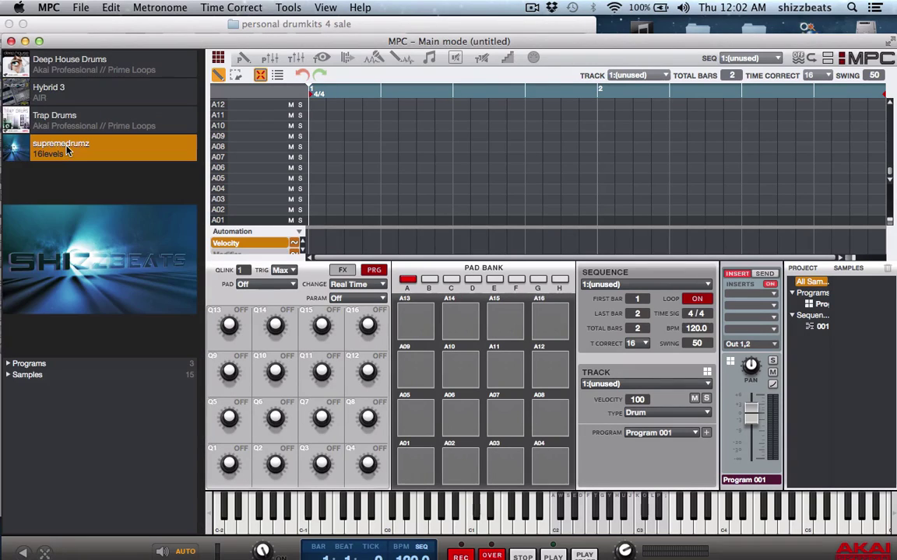
{"action": "left_click", "coordinate": [8, 364]}
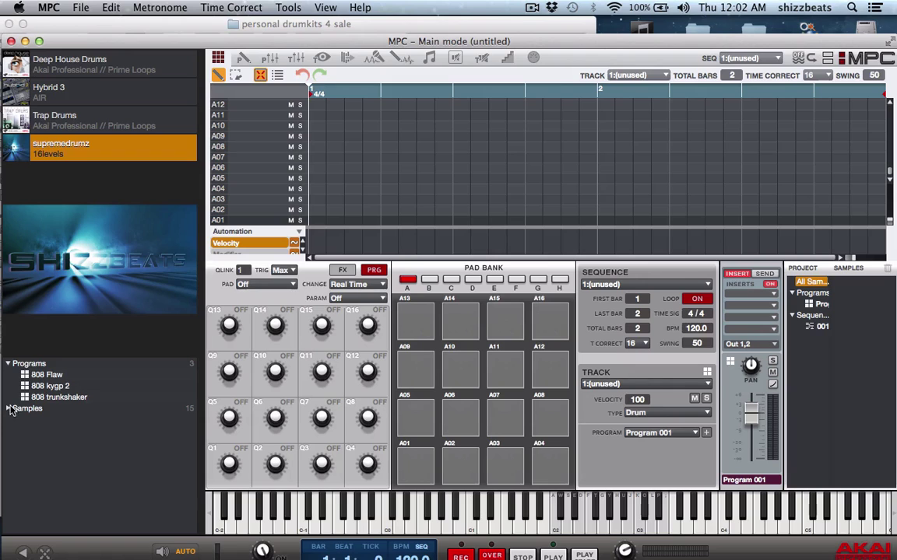
{"action": "left_click", "coordinate": [9, 408]}
{"action": "left_click", "coordinate": [9, 409]}
{"action": "left_click", "coordinate": [9, 364]}
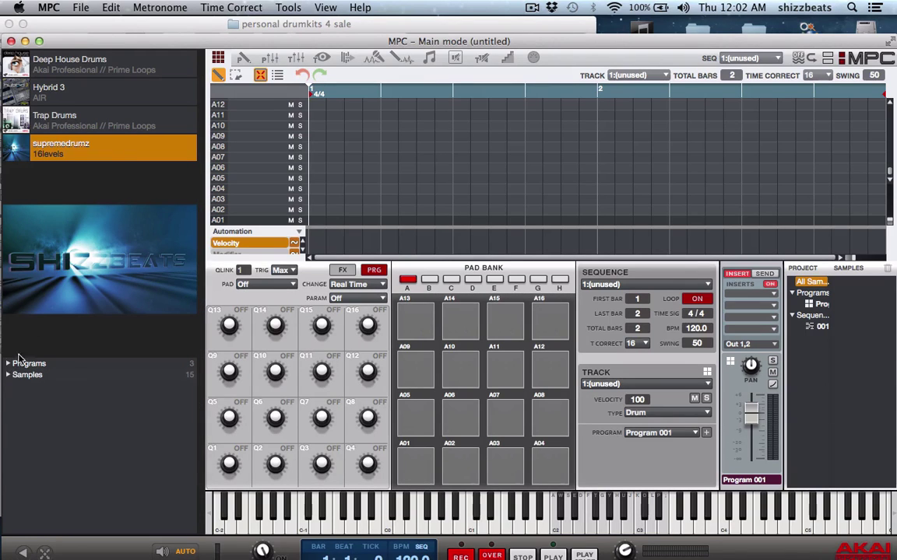
{"action": "left_click_drag", "start_coordinate": [179, 41], "coordinate": [190, 11]}
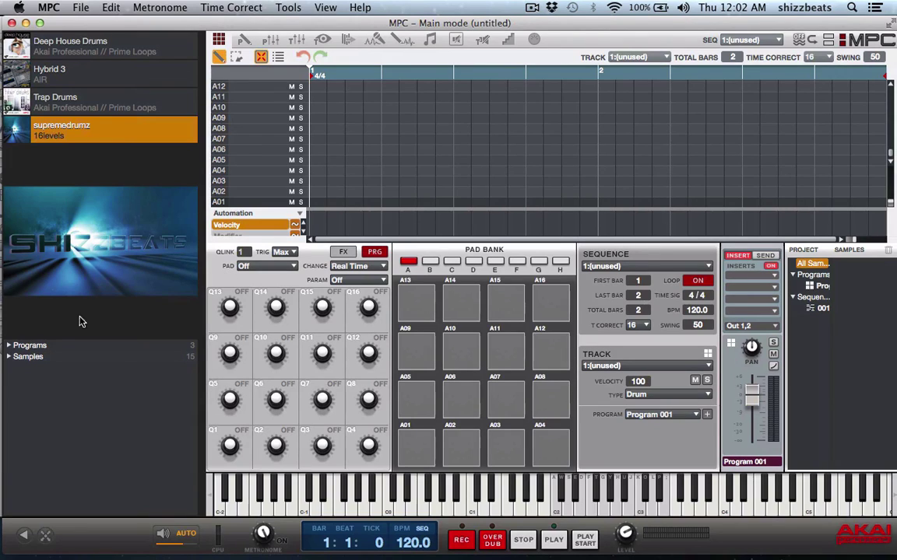
{"action": "left_click", "coordinate": [9, 357]}
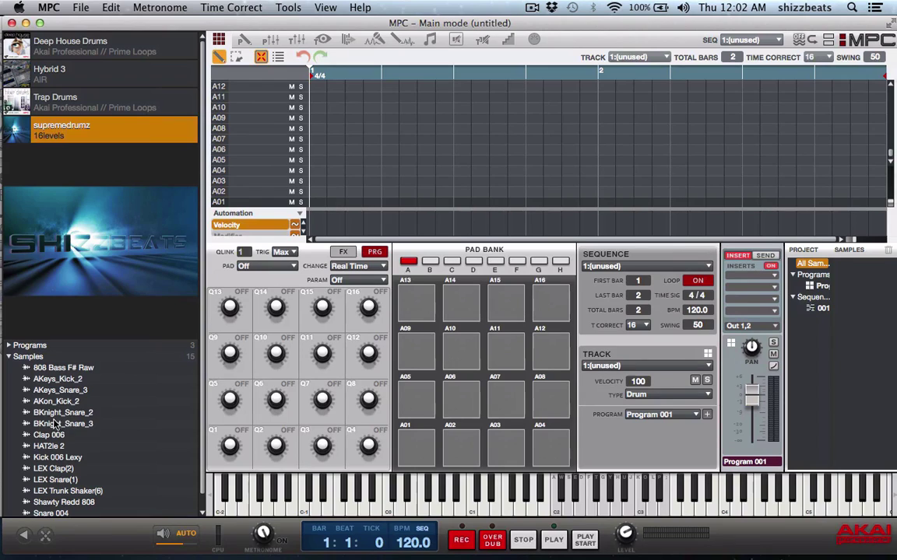
- Audition the snares, then put Kick 006 Lexy, BKnight_Snare_3 and HAT2le 2 on pads A13–A15
{"action": "left_click", "coordinate": [27, 425]}
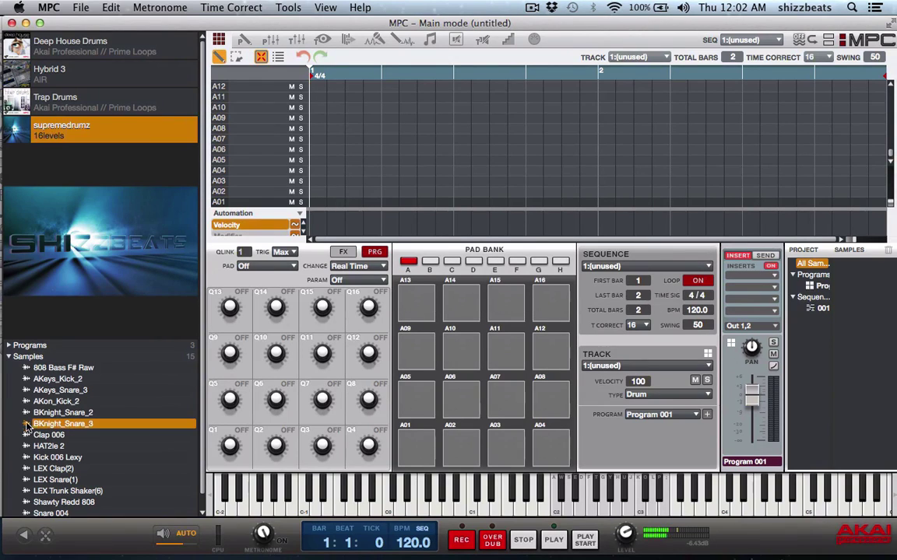
{"action": "left_click", "coordinate": [29, 459]}
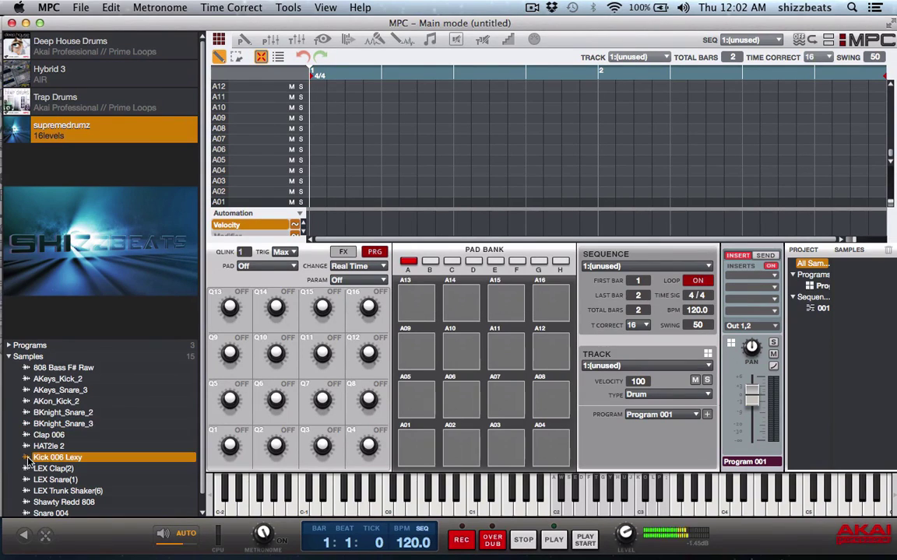
{"action": "left_click_drag", "start_coordinate": [29, 459], "coordinate": [417, 303]}
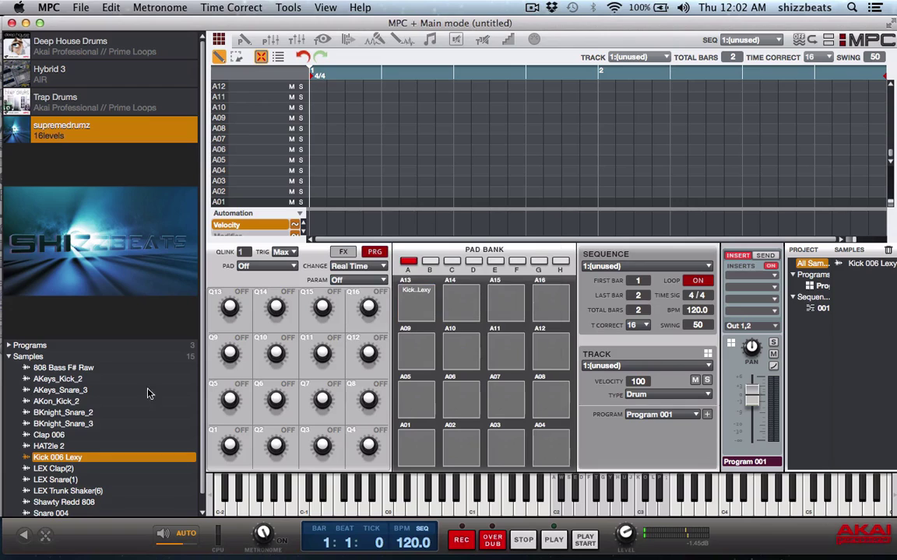
{"action": "left_click", "coordinate": [31, 424]}
{"action": "left_click", "coordinate": [27, 413]}
{"action": "left_click", "coordinate": [27, 425]}
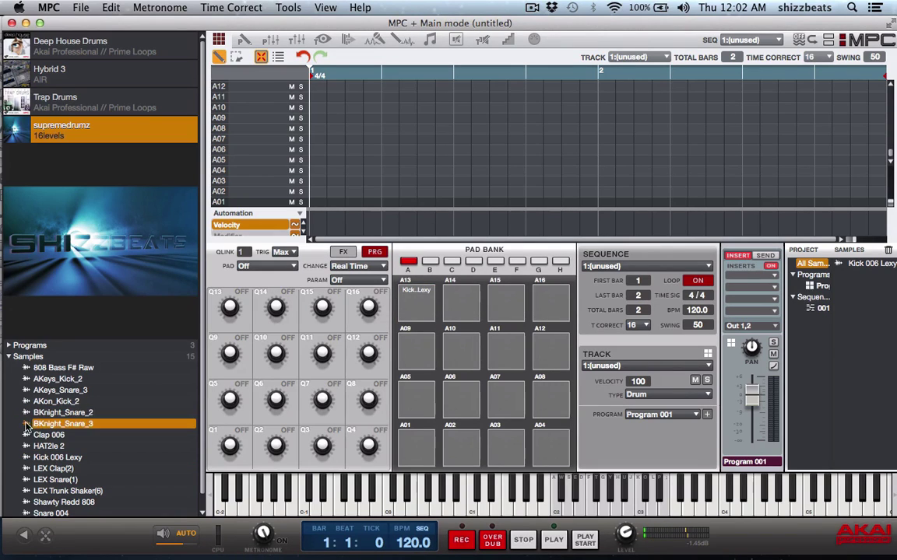
{"action": "left_click_drag", "start_coordinate": [27, 425], "coordinate": [461, 302]}
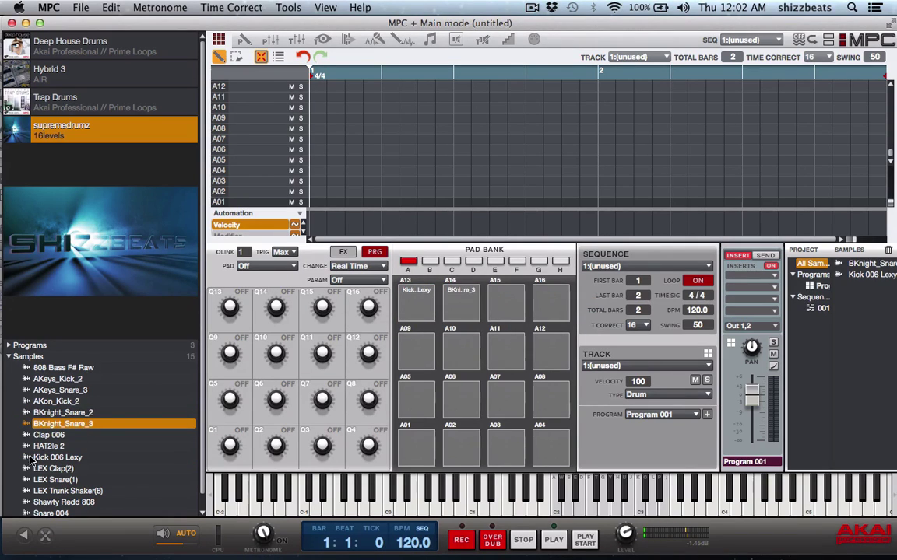
{"action": "left_click_drag", "start_coordinate": [31, 446], "coordinate": [494, 310]}
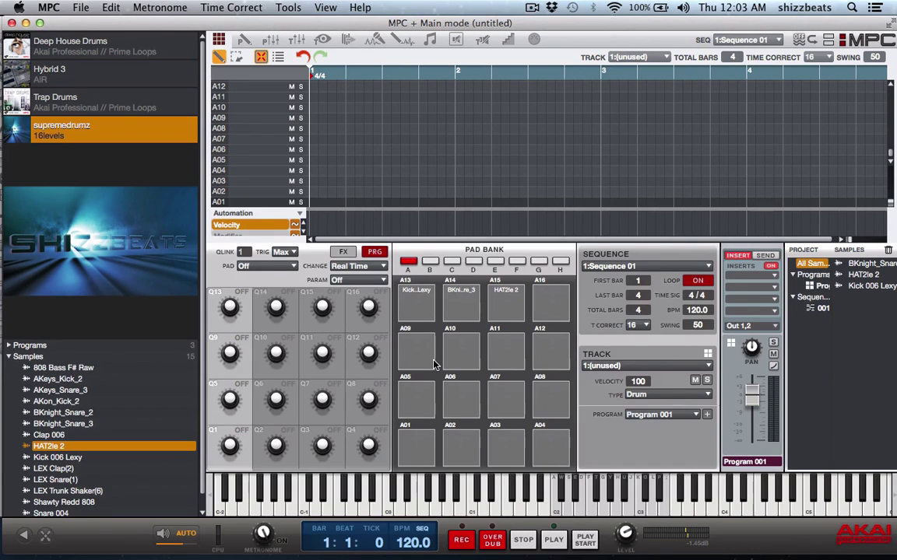
- Record a looping drum pass on Track 01, then apply Time Correct at 32
{"action": "key", "text": "space"}
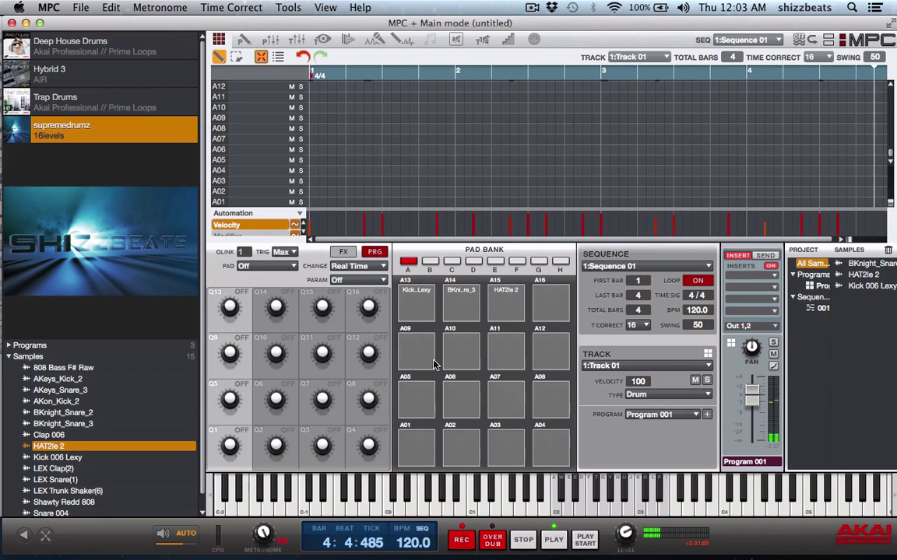
{"action": "key", "text": "super+k"}
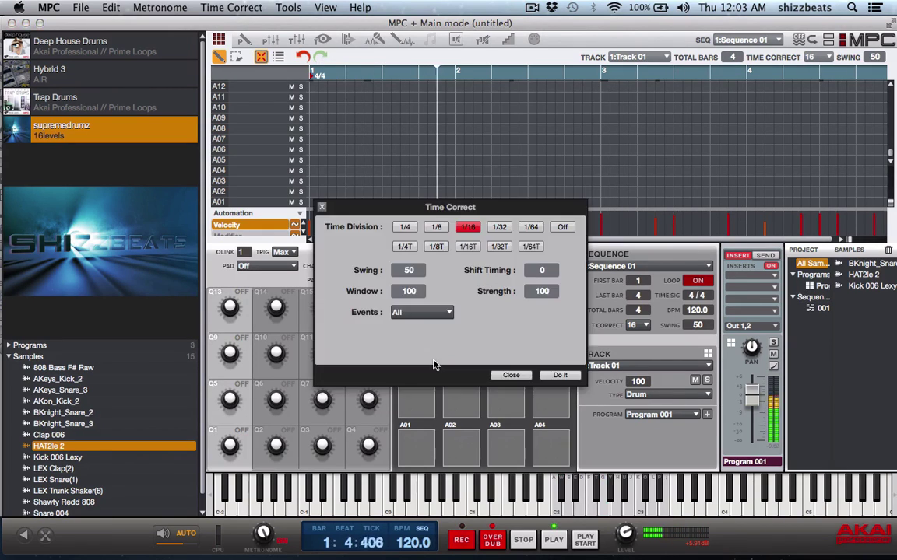
{"action": "key", "text": "Left"}
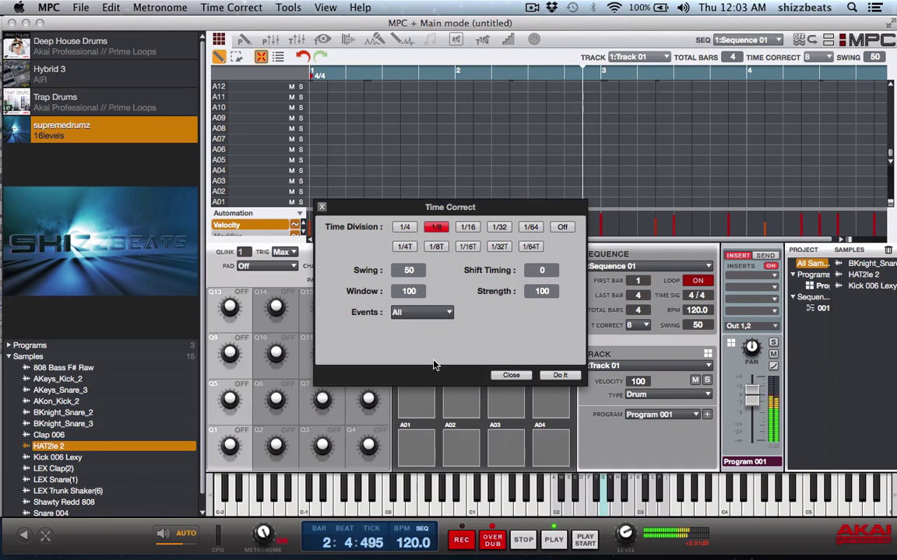
{"action": "key", "text": "Return"}
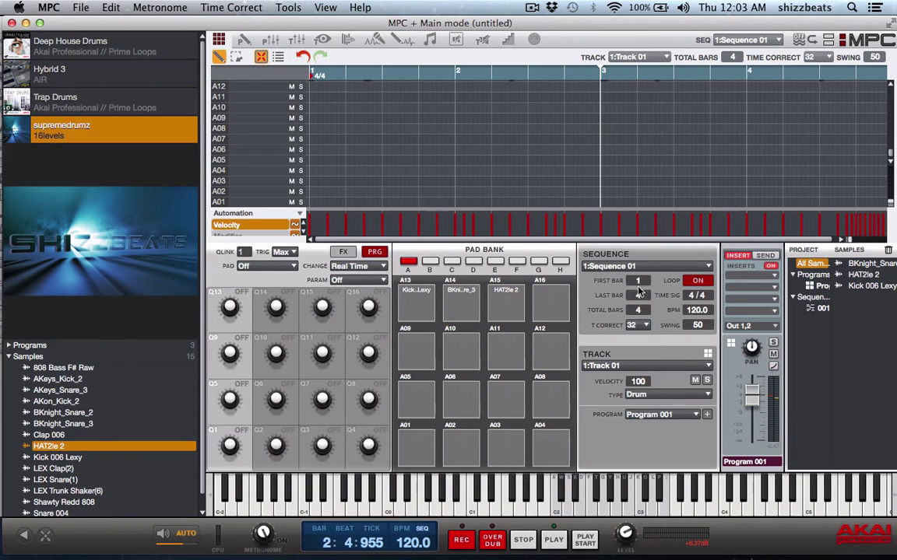
- Rename the sequence to 'Supreme drumz 1'
{"action": "double_click", "coordinate": [614, 267]}
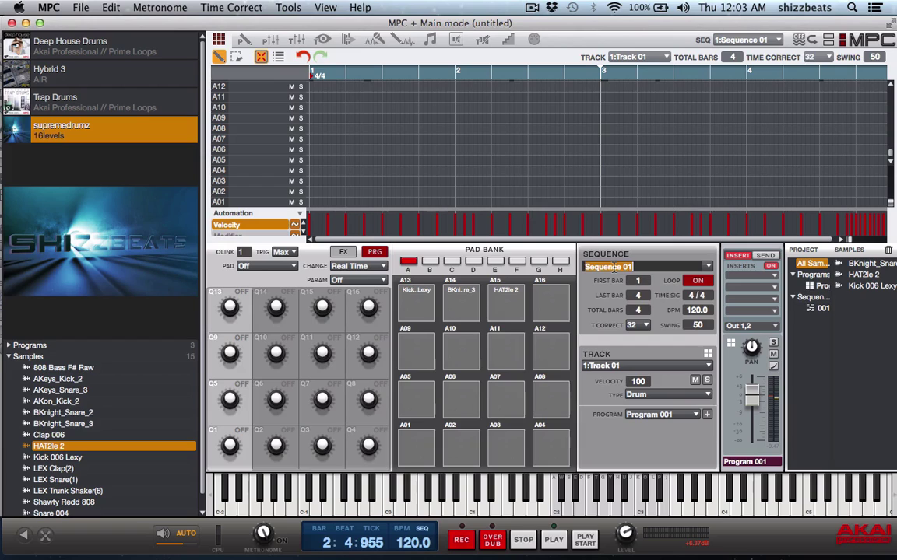
{"action": "type", "text": "Supreme drumz 1"}
{"action": "key", "text": "Return"}
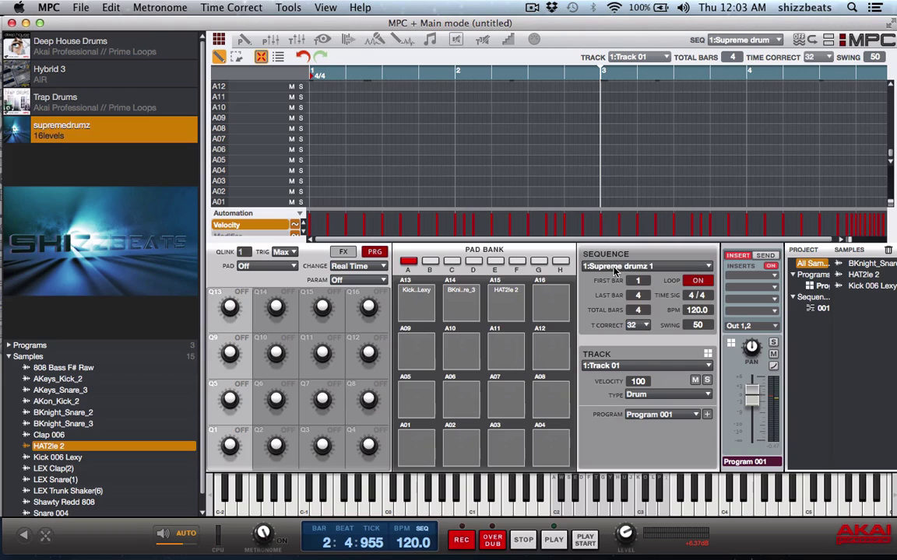
- Rename the drum program to 'Supreme drumz 1'
{"action": "double_click", "coordinate": [612, 366]}
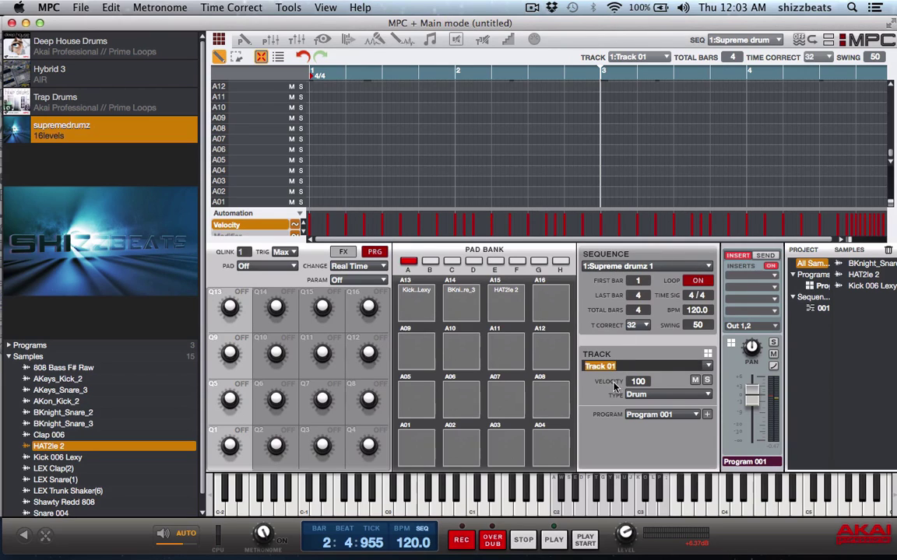
{"action": "double_click", "coordinate": [636, 416]}
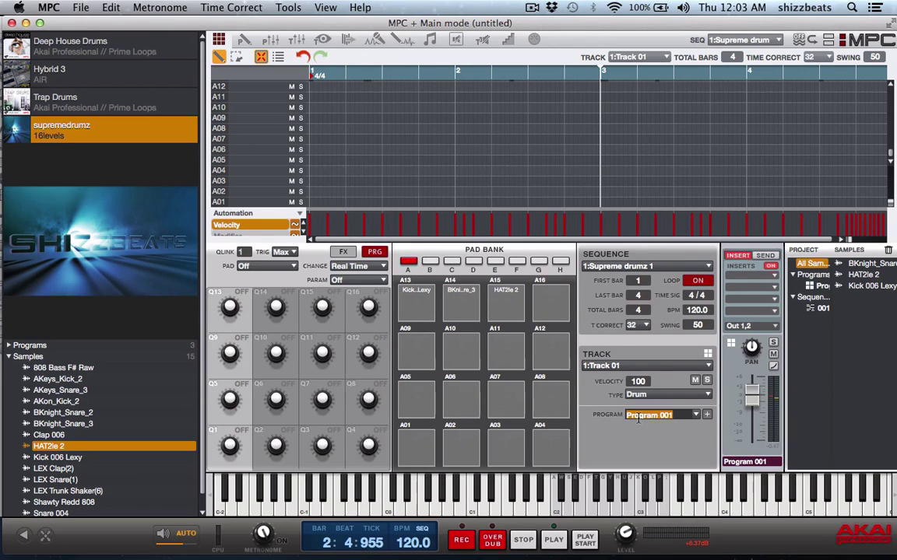
{"action": "type", "text": "Su"}
{"action": "type", "text": "preme drumz 1"}
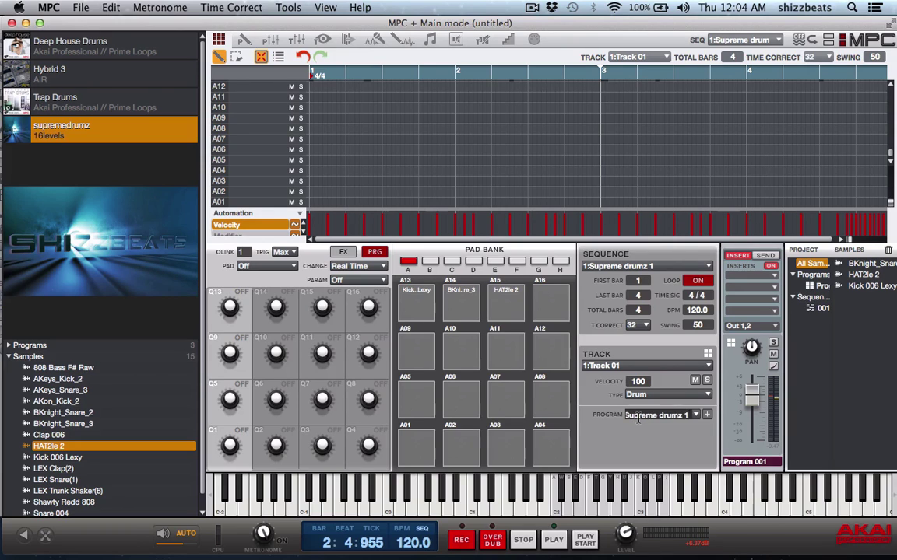
{"action": "key", "text": "Return"}
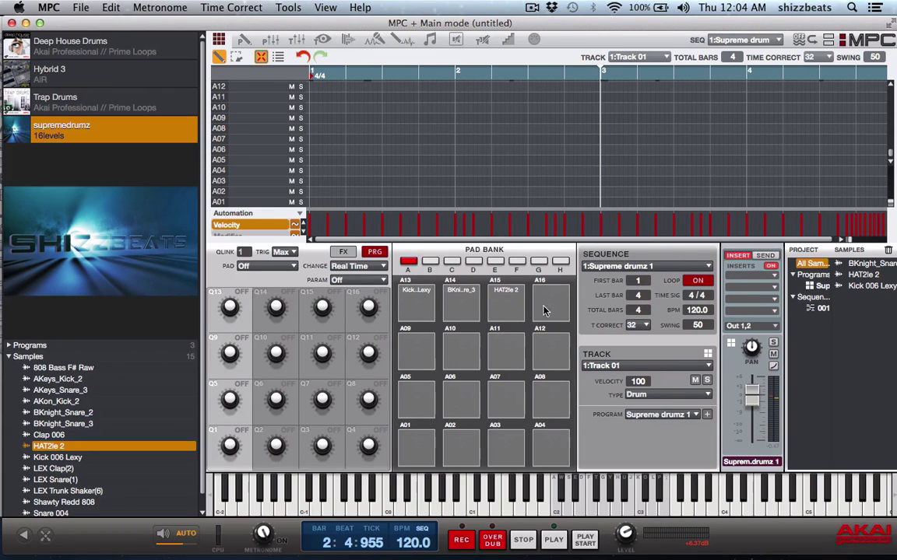
- Save the project as 'Supreme Drumz Demo' in Main HD > Users > home > personal drumkits 4 sale
{"action": "left_click", "coordinate": [78, 8]}
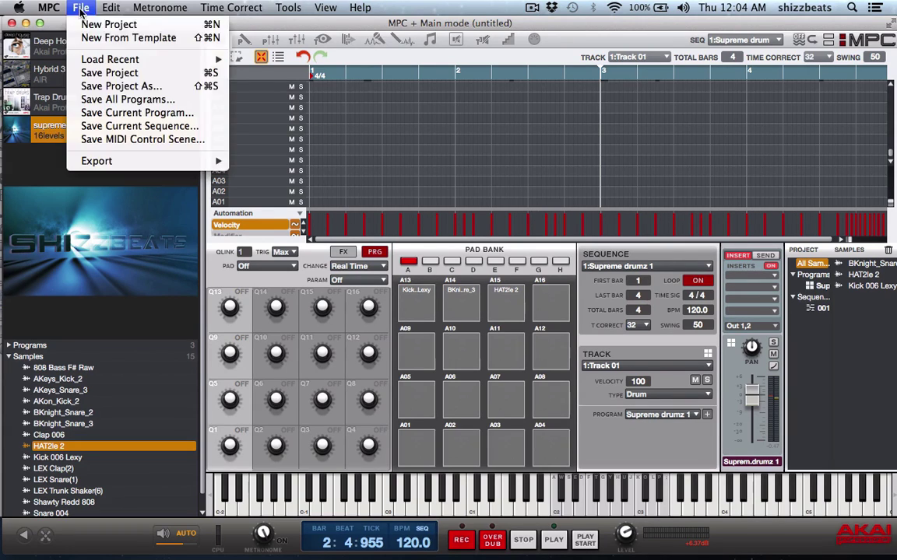
{"action": "left_click", "coordinate": [93, 72]}
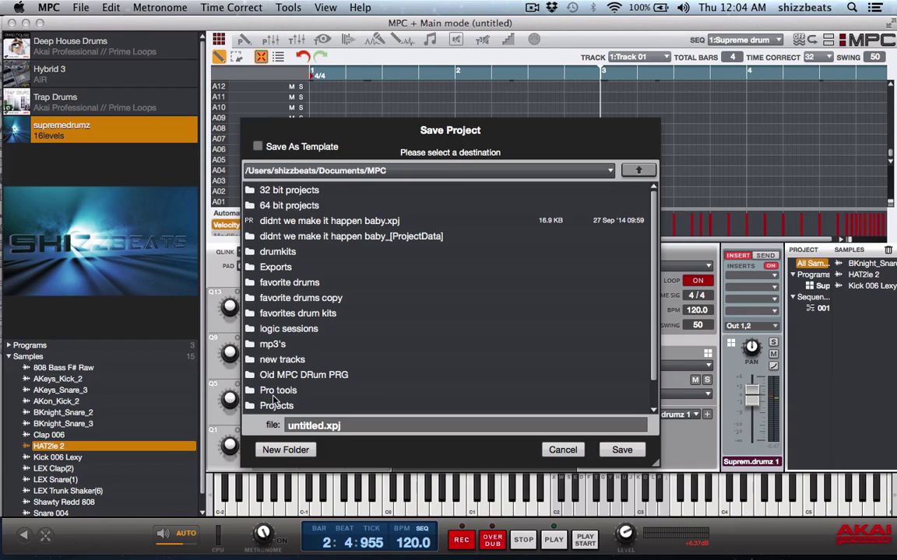
{"action": "scroll", "coordinate": [343, 295], "scroll_direction": "down", "scroll_amount": 2}
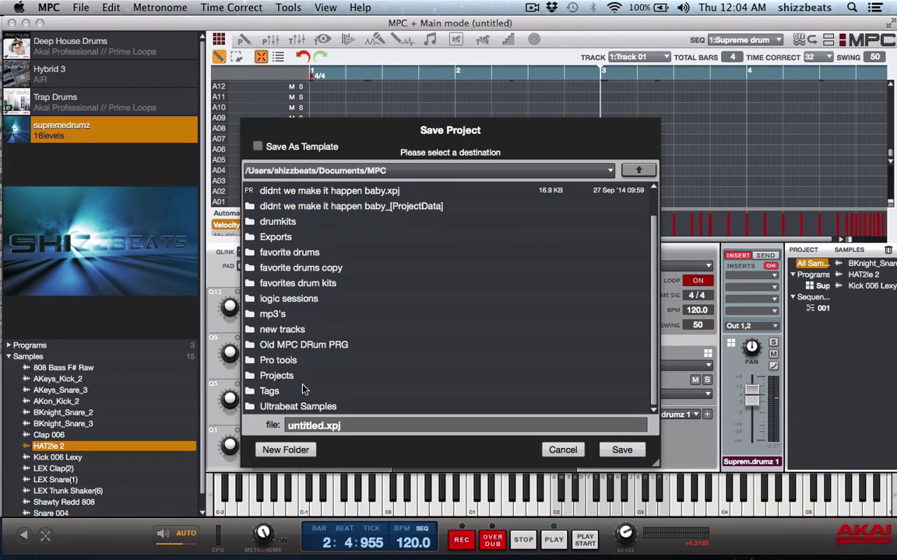
{"action": "left_click", "coordinate": [611, 171]}
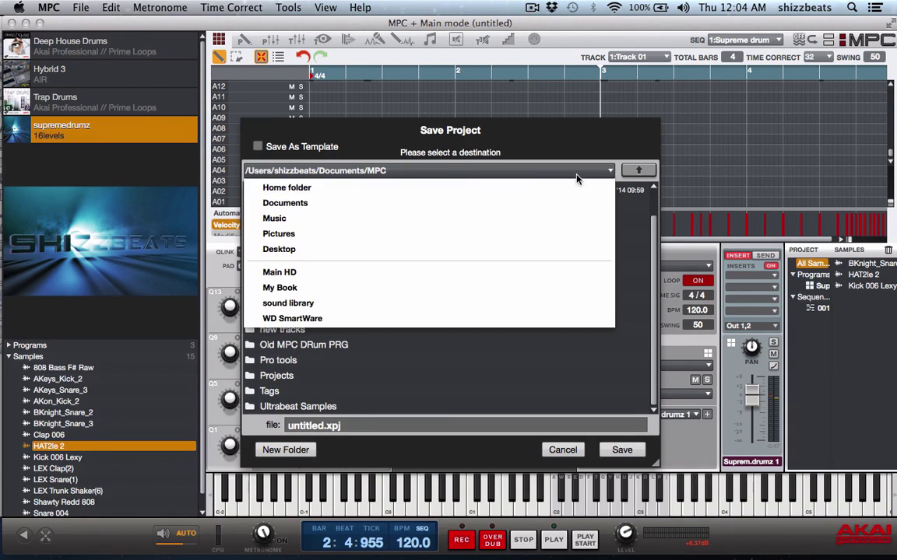
{"action": "left_click", "coordinate": [285, 274]}
{"action": "double_click", "coordinate": [268, 330]}
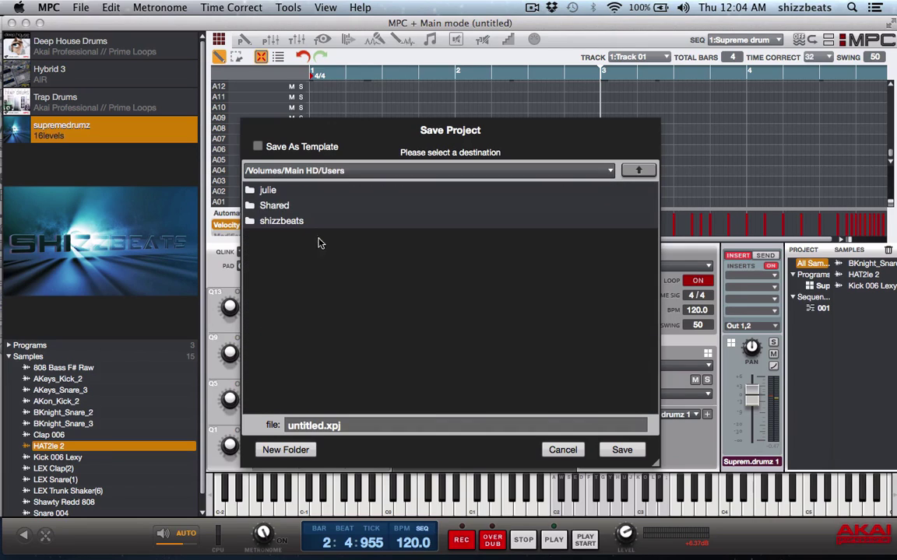
{"action": "double_click", "coordinate": [292, 224]}
{"action": "double_click", "coordinate": [285, 314]}
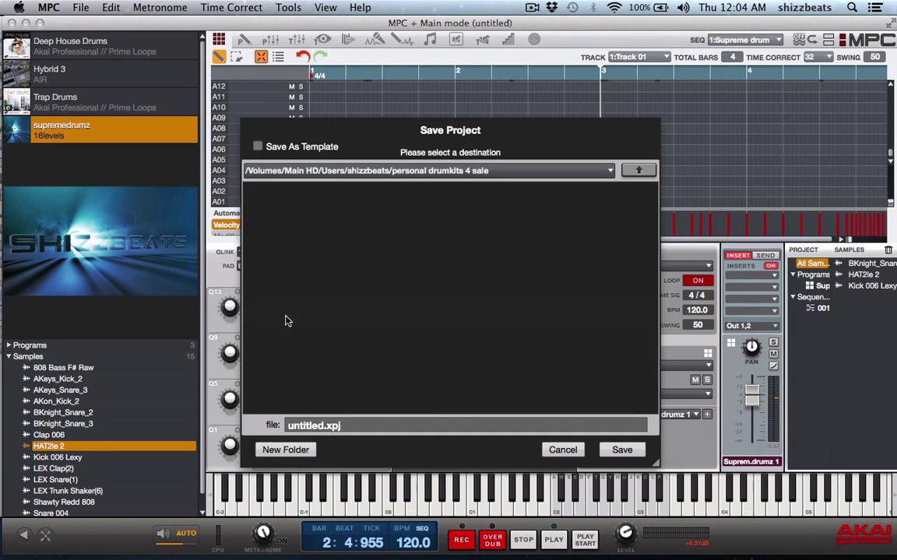
{"action": "triple_click", "coordinate": [310, 425]}
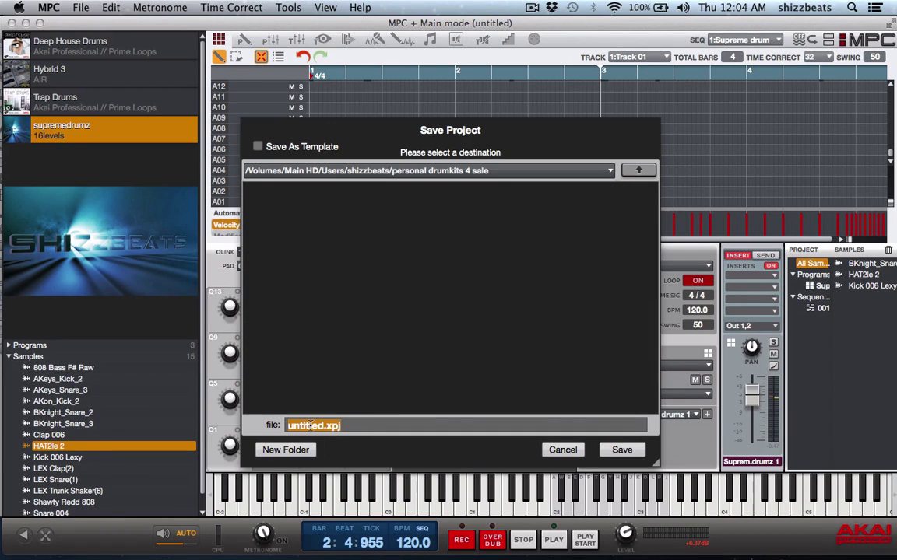
{"action": "type", "text": "Supreme Drumz Demo"}
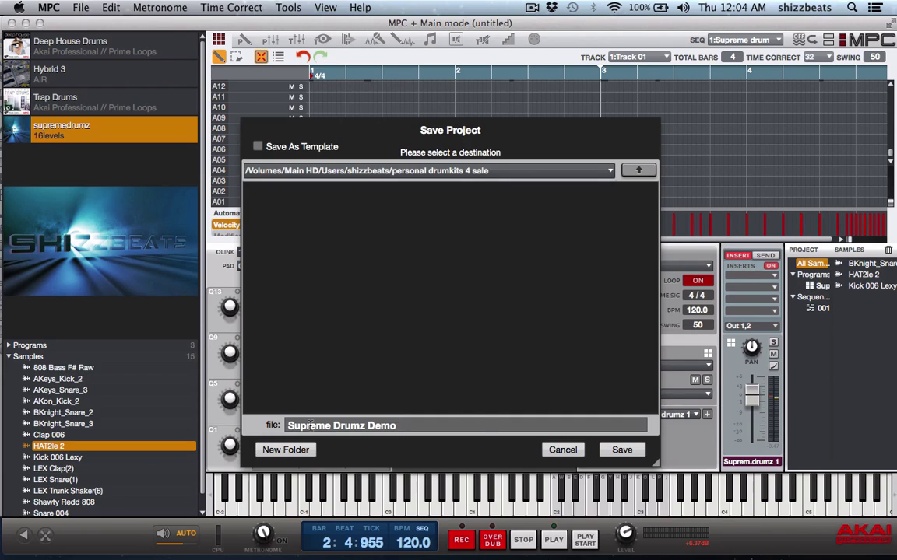
{"action": "key", "text": "Return"}
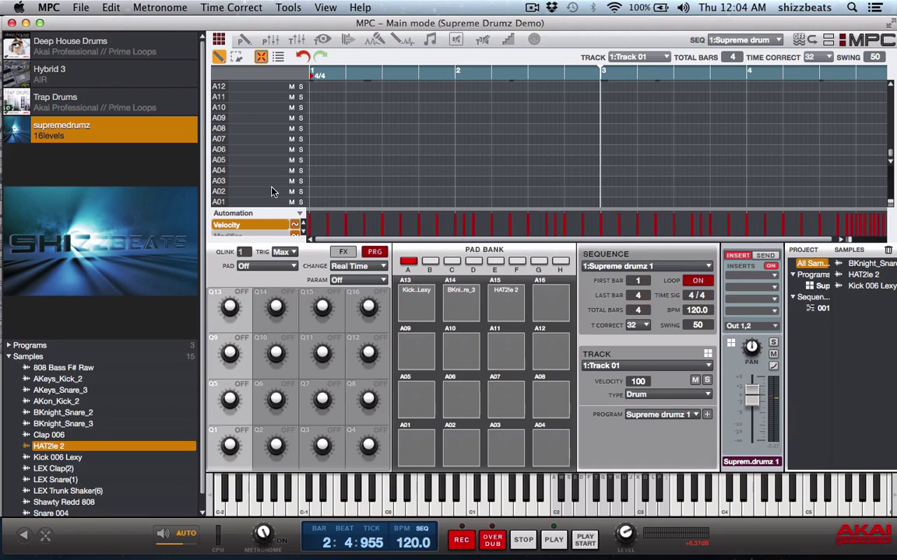
- Save the Supreme drumz 1 drum program, overwriting the existing program file
{"action": "left_click", "coordinate": [78, 8]}
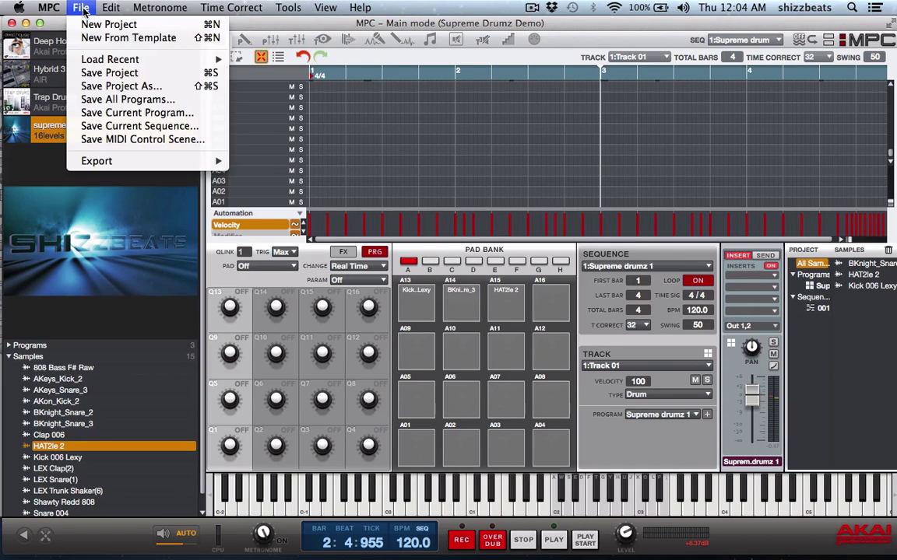
{"action": "left_click", "coordinate": [127, 114]}
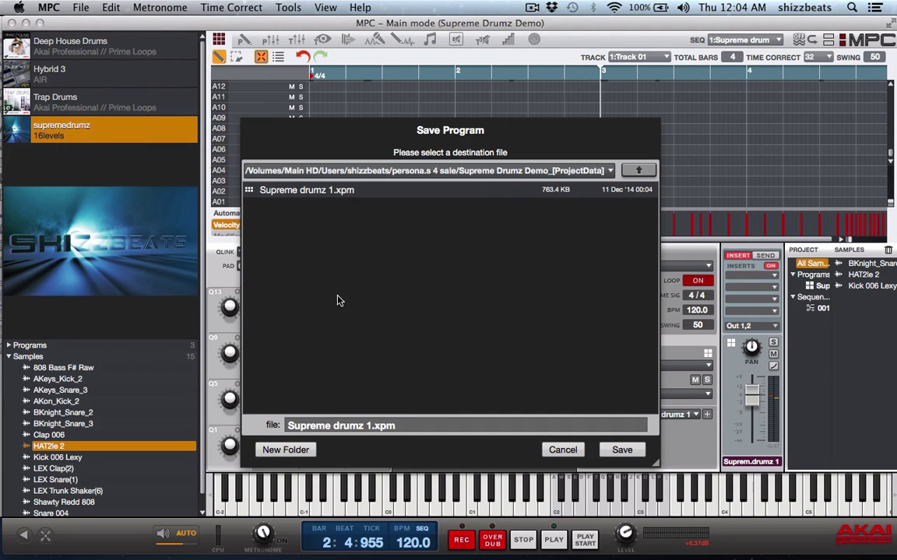
{"action": "left_click", "coordinate": [621, 450]}
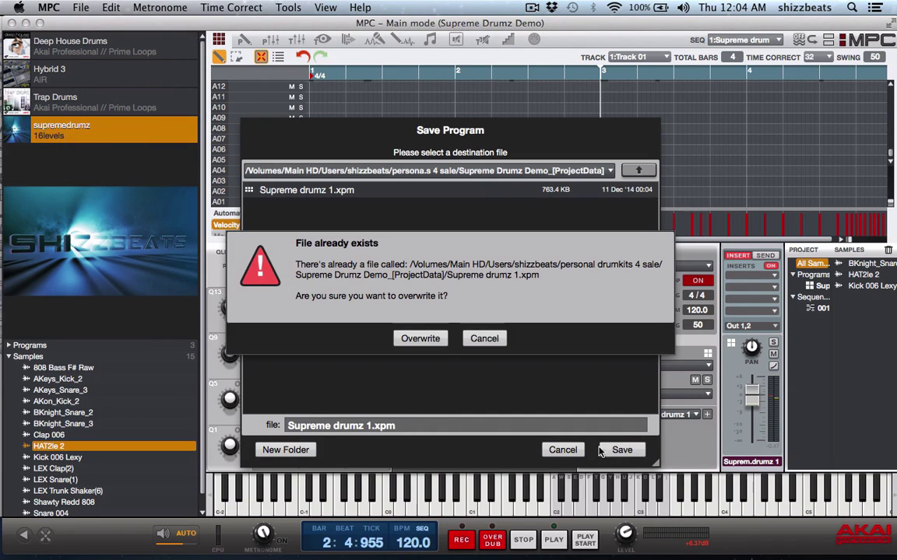
{"action": "left_click", "coordinate": [418, 338]}
- Save the Supreme drumz 1 sequence file, then bring up the MPC application menu
{"action": "left_click", "coordinate": [80, 7]}
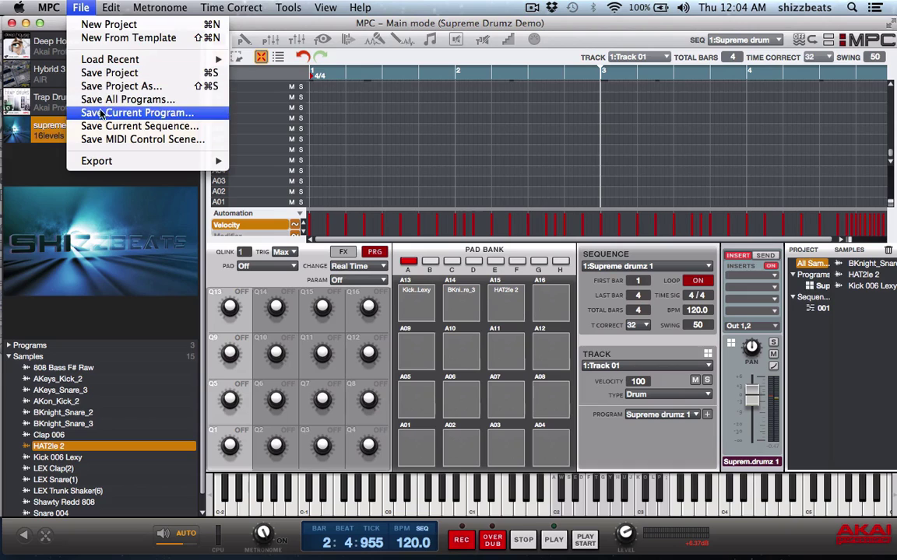
{"action": "left_click", "coordinate": [120, 128]}
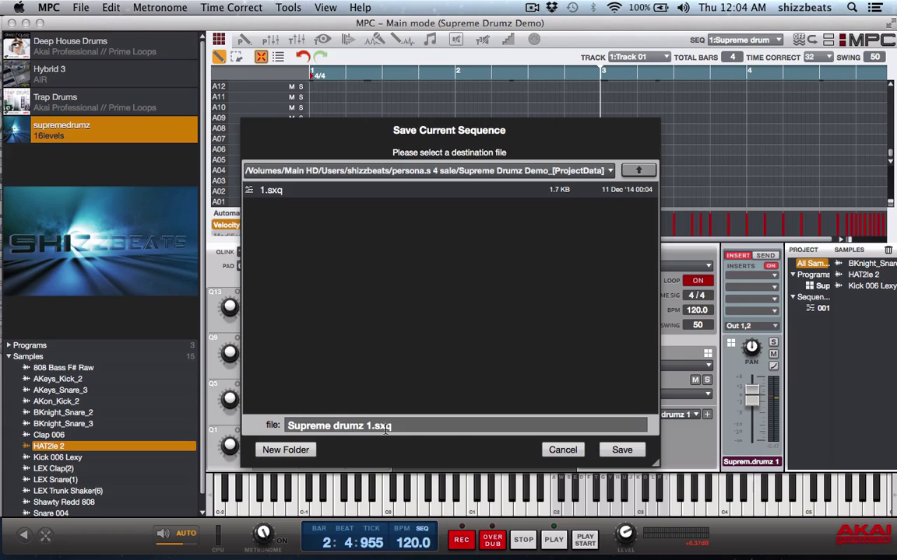
{"action": "left_click", "coordinate": [621, 451]}
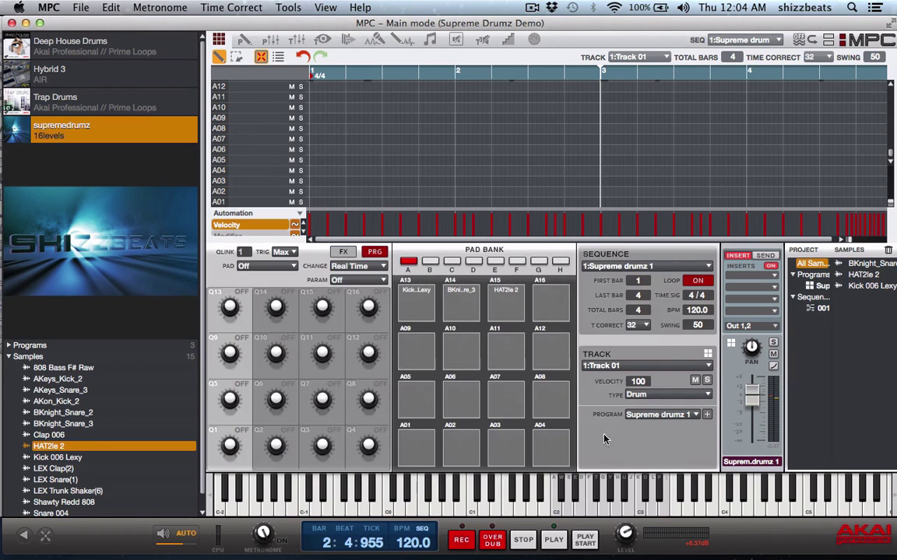
{"action": "left_click", "coordinate": [74, 8]}
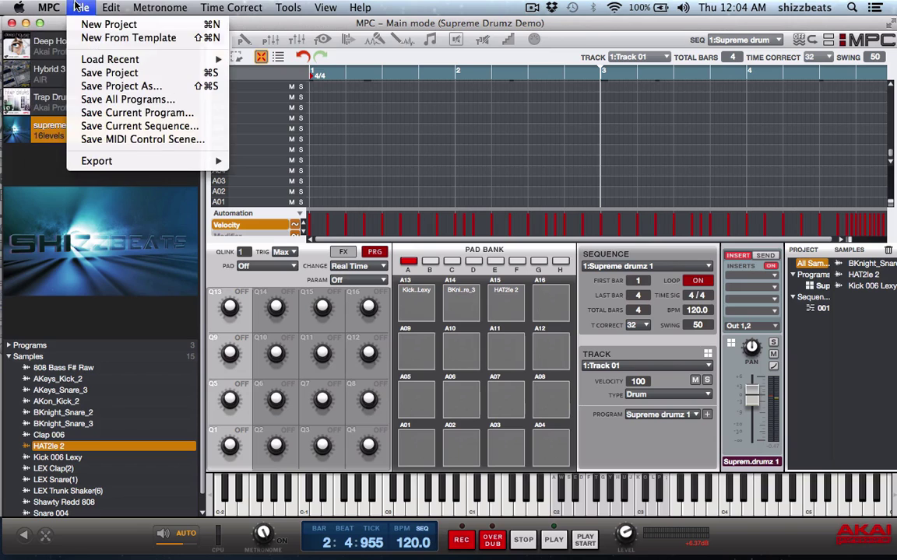
{"action": "left_click", "coordinate": [70, 7]}
{"action": "left_click", "coordinate": [48, 8]}
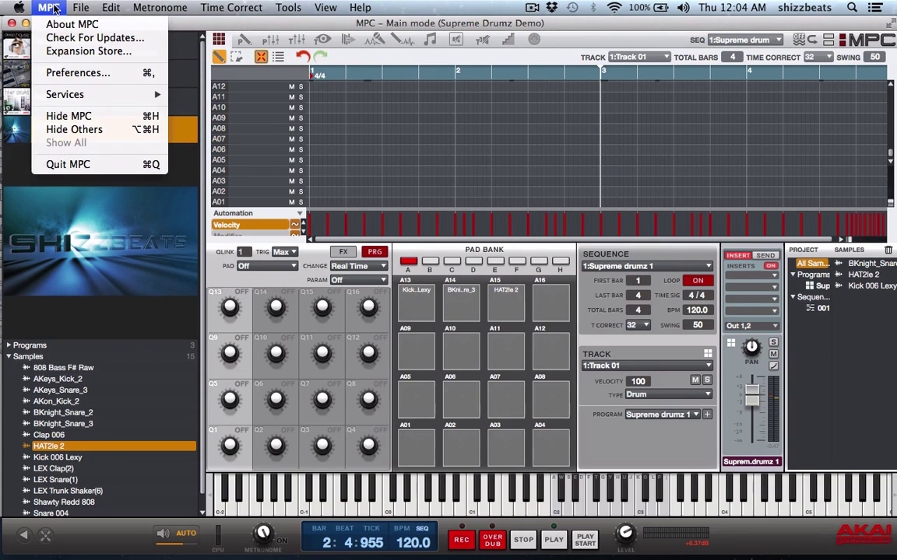
- Quit MPC and reposition the Finder window
{"action": "left_click", "coordinate": [115, 165]}
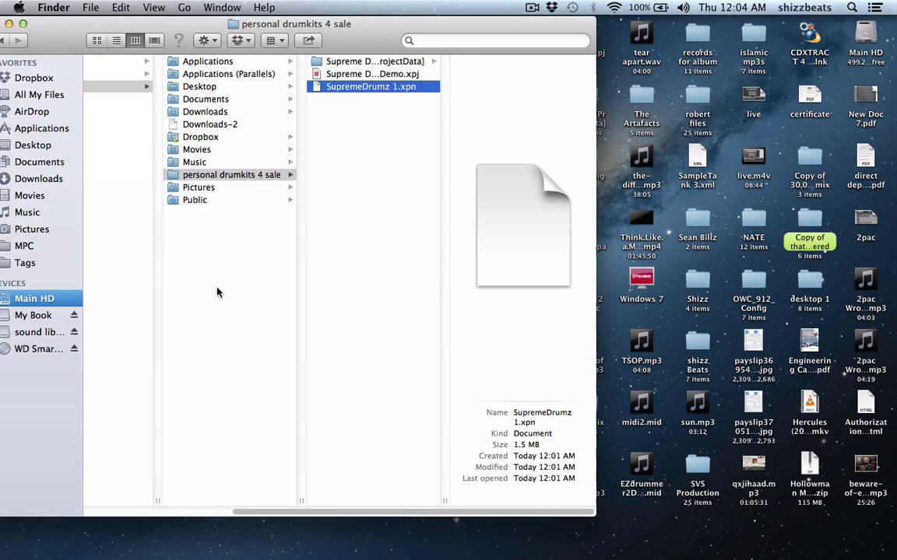
{"action": "mouse_move", "coordinate": [359, 39]}
{"action": "left_mouse_down"}
{"action": "mouse_move", "coordinate": [404, 38]}
{"action": "mouse_move", "coordinate": [370, 36]}
{"action": "left_mouse_up"}
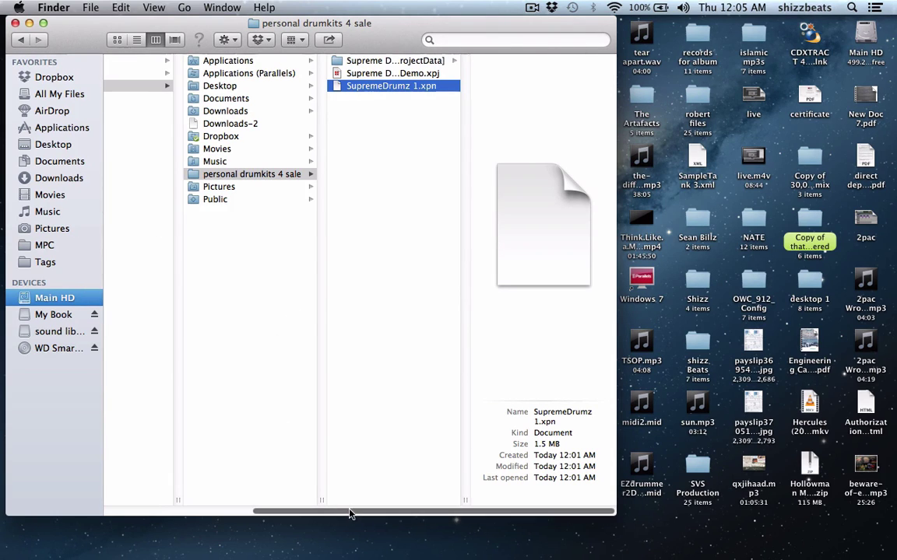
{"action": "left_click_drag", "start_coordinate": [350, 512], "coordinate": [200, 516]}
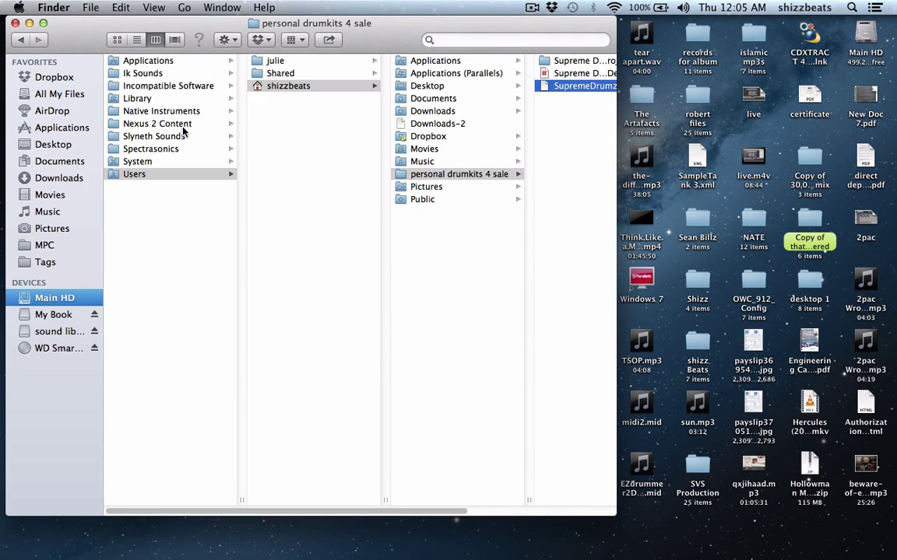
- Go to Library > Application Support > Akai > MPC > Expansions
{"action": "left_click", "coordinate": [184, 7]}
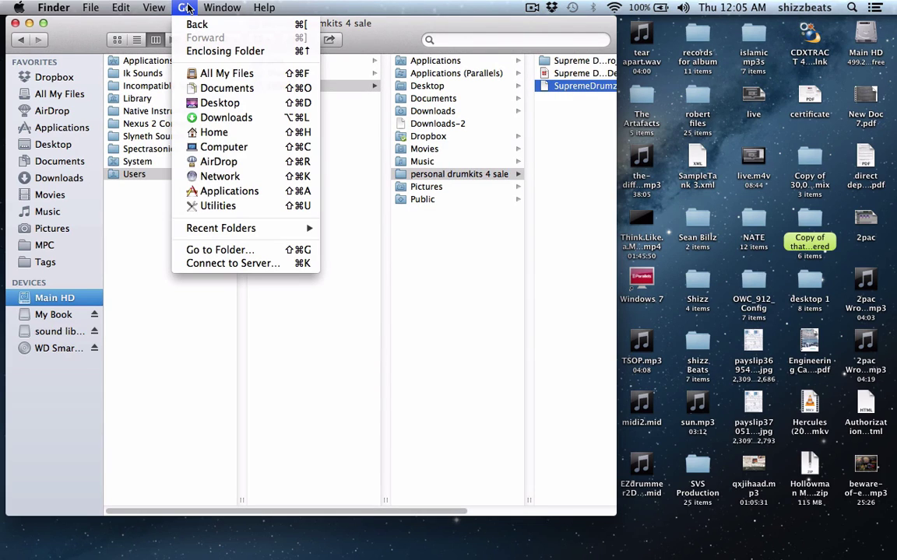
{"action": "left_click", "coordinate": [222, 148], "text": "alt"}
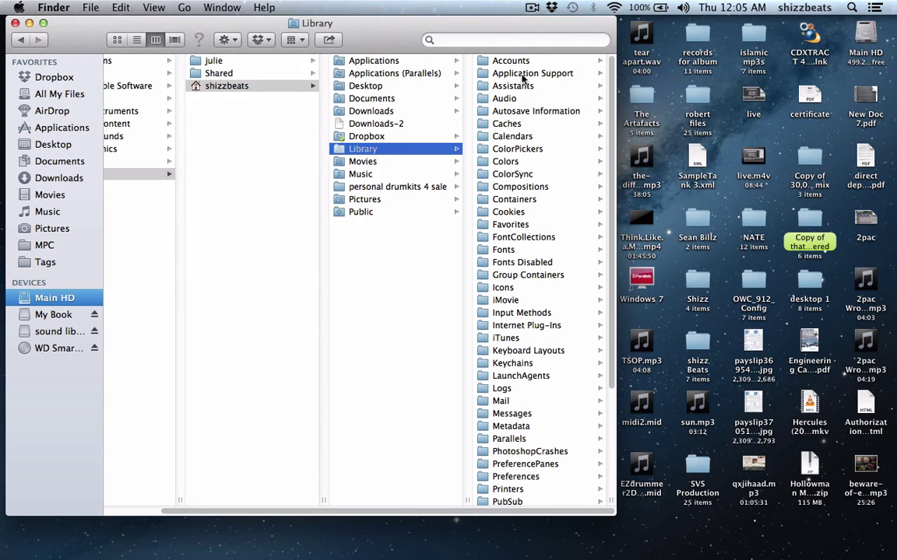
{"action": "left_click", "coordinate": [534, 74]}
{"action": "left_click", "coordinate": [510, 98]}
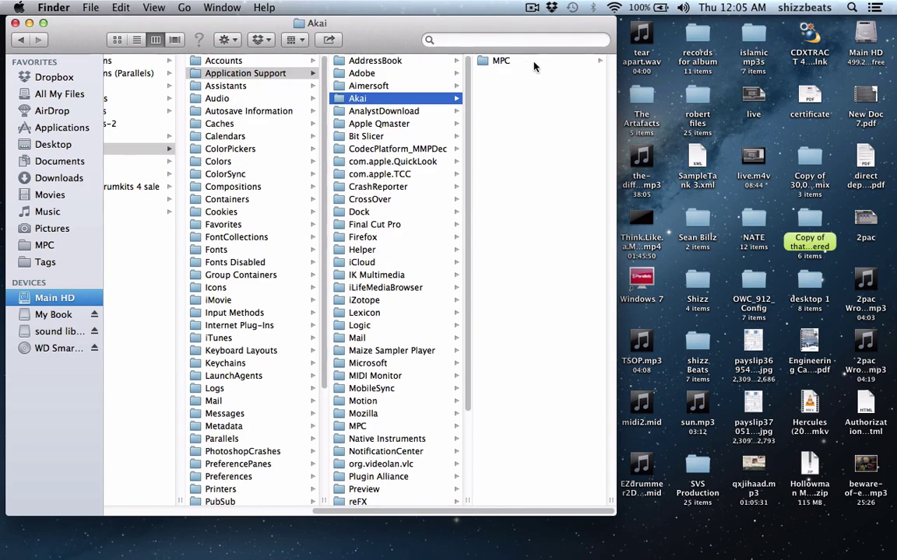
{"action": "left_click", "coordinate": [504, 61]}
{"action": "left_click", "coordinate": [542, 62]}
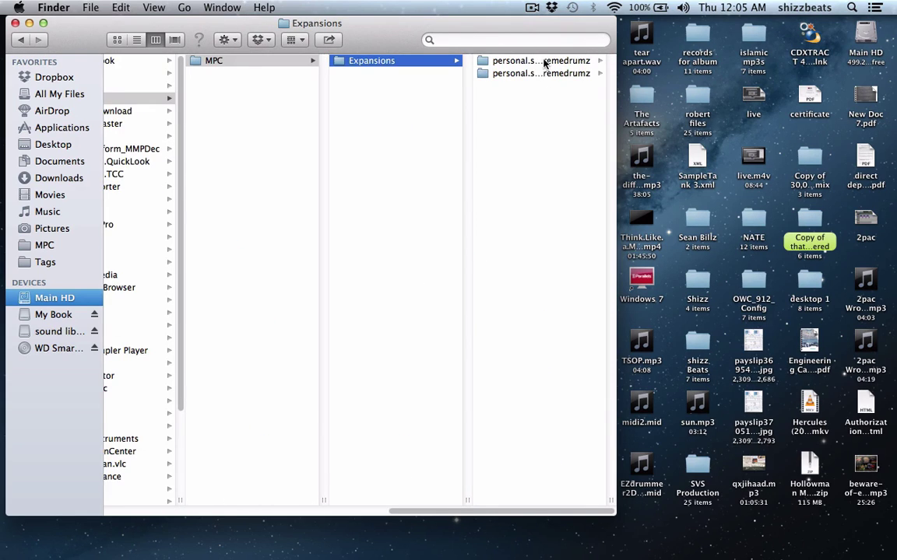
- Move the duplicate supremedrumz expansion folder to the Trash
{"action": "left_click", "coordinate": [544, 63]}
{"action": "right_click", "coordinate": [389, 62]}
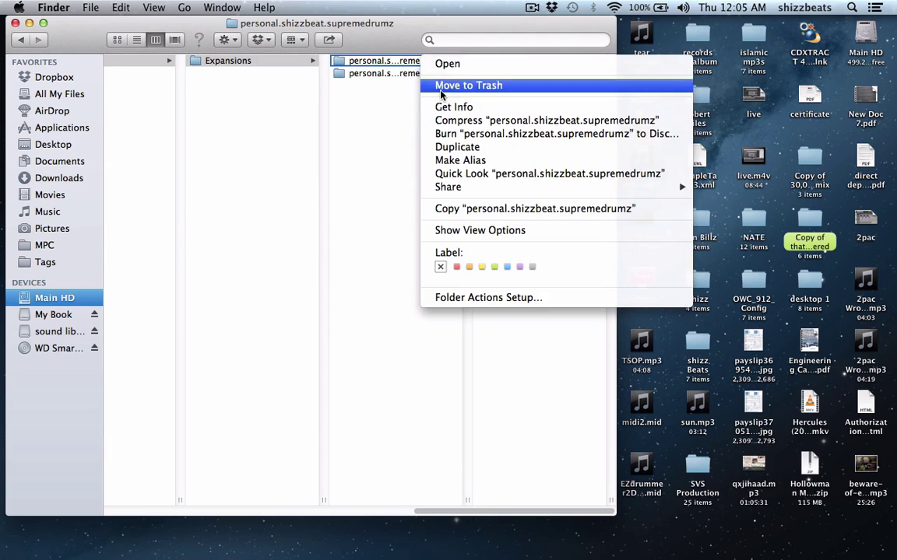
{"action": "left_click", "coordinate": [458, 87]}
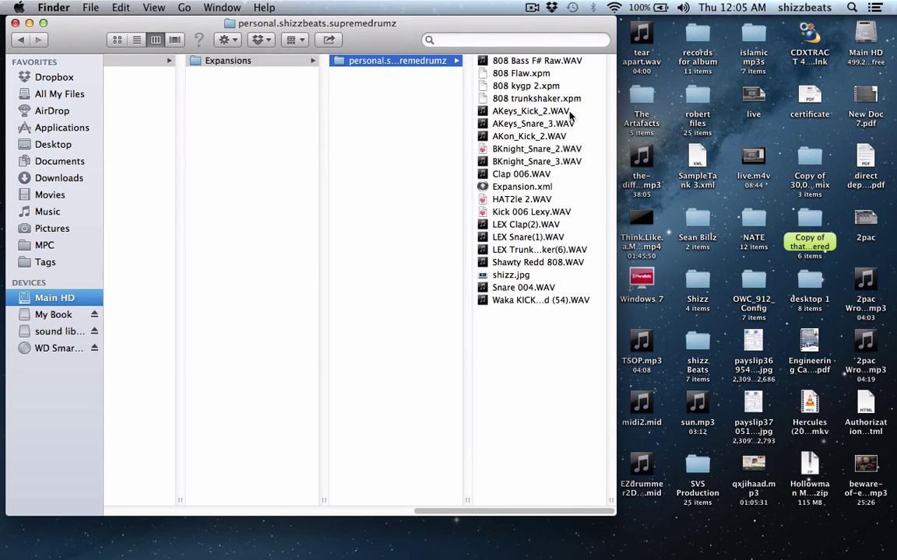
{"action": "left_click_drag", "start_coordinate": [474, 22], "coordinate": [495, 21]}
- Open a second Finder window on Main HD > Users > shizzbeats > personal drumkits 4 sale
{"action": "left_click", "coordinate": [91, 7]}
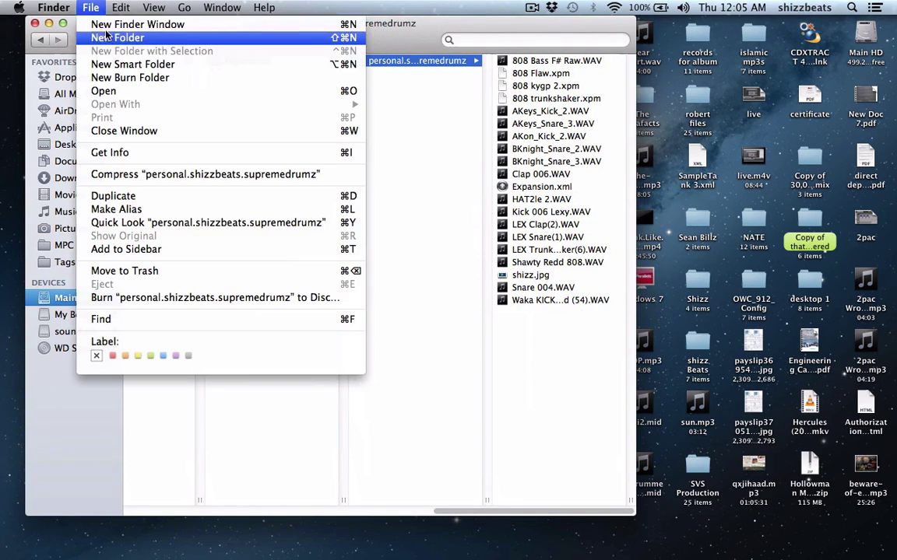
{"action": "left_click", "coordinate": [109, 25]}
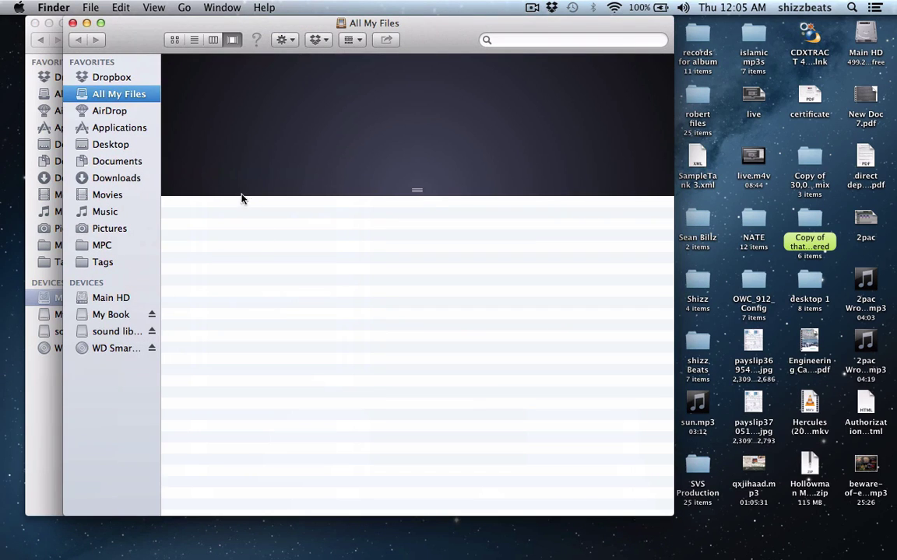
{"action": "left_click", "coordinate": [111, 299]}
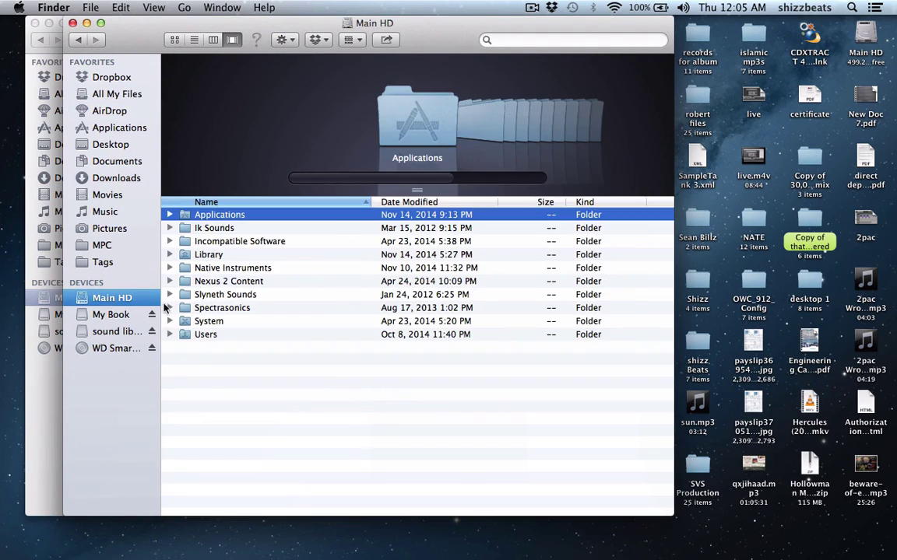
{"action": "double_click", "coordinate": [208, 334]}
{"action": "left_click", "coordinate": [213, 40]}
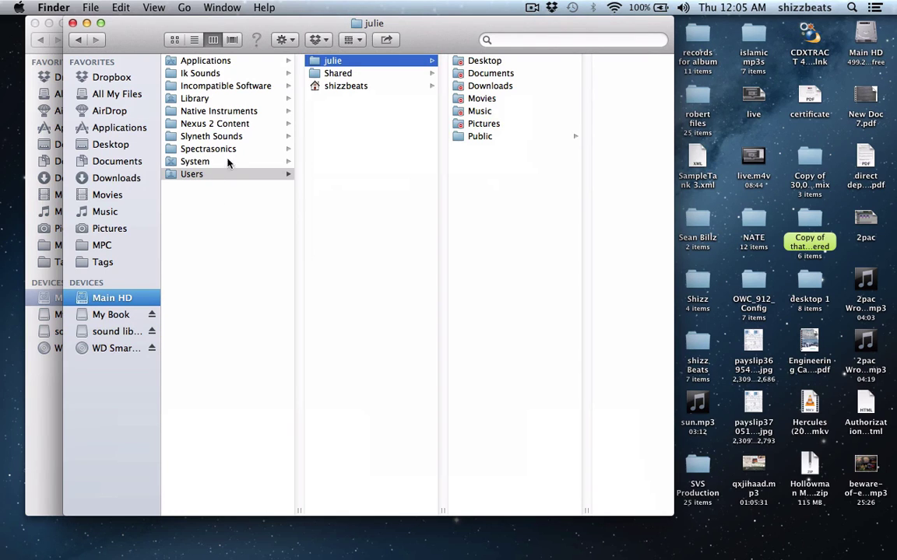
{"action": "left_click", "coordinate": [365, 85]}
{"action": "left_click", "coordinate": [483, 172]}
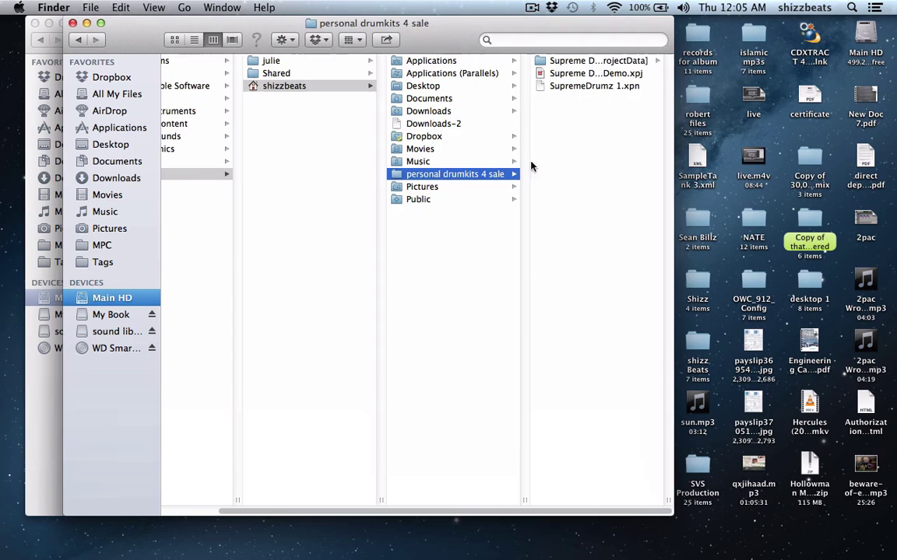
- Copy the Supreme Drumz Demo project file and folder into the expansion folder
{"action": "left_click_drag", "start_coordinate": [483, 36], "coordinate": [289, 183]}
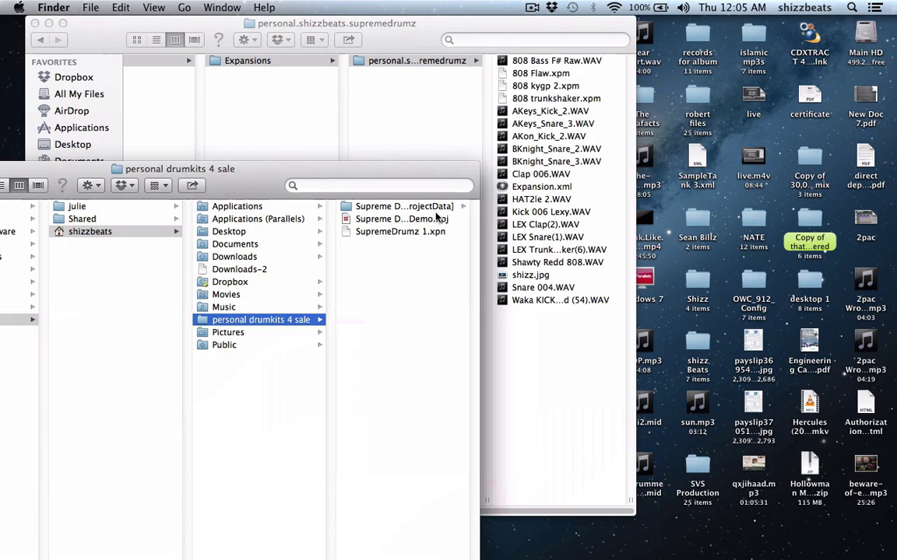
{"action": "left_click_drag", "start_coordinate": [457, 224], "coordinate": [458, 209]}
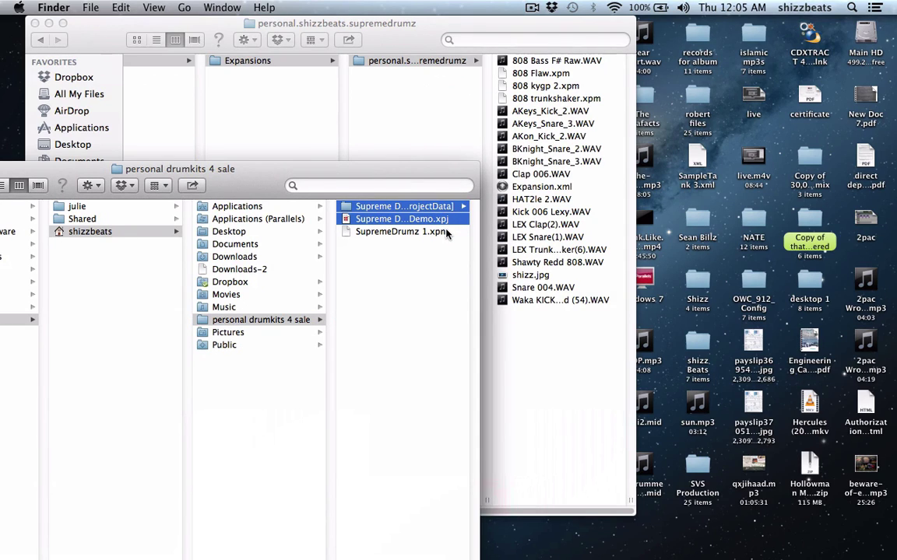
{"action": "left_click", "coordinate": [549, 343]}
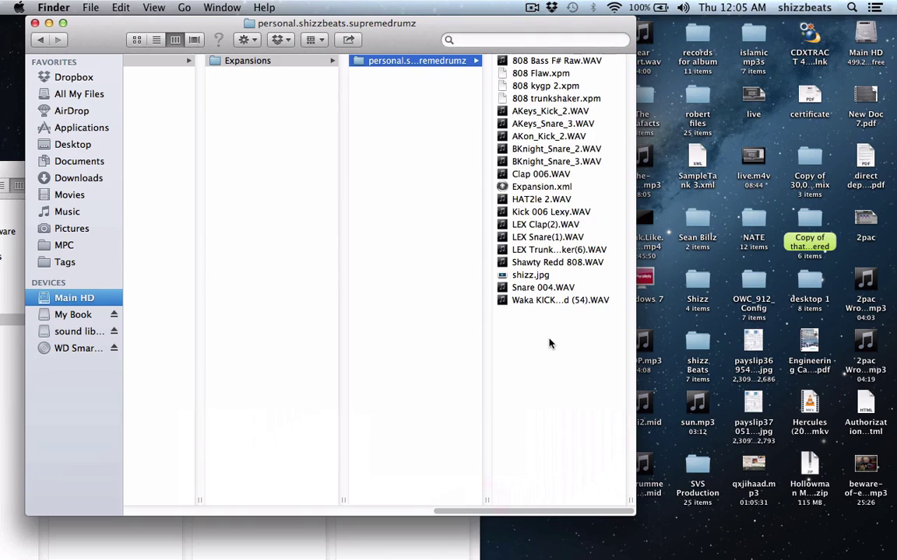
{"action": "key", "text": "super+v"}
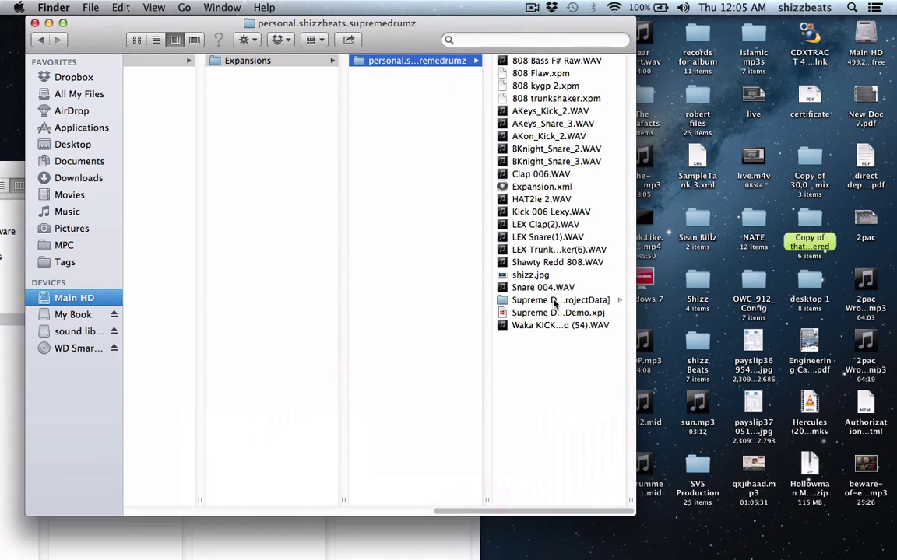
- Copy Supreme drumz 1 sequence and program files plus 1.sxq into the expansion folder
{"action": "left_click", "coordinate": [529, 300]}
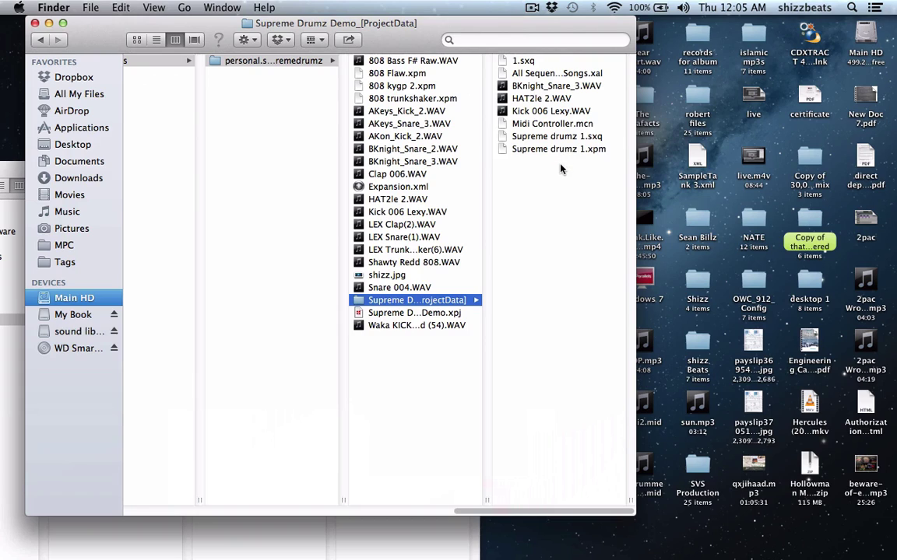
{"action": "left_click_drag", "start_coordinate": [560, 168], "coordinate": [560, 143]}
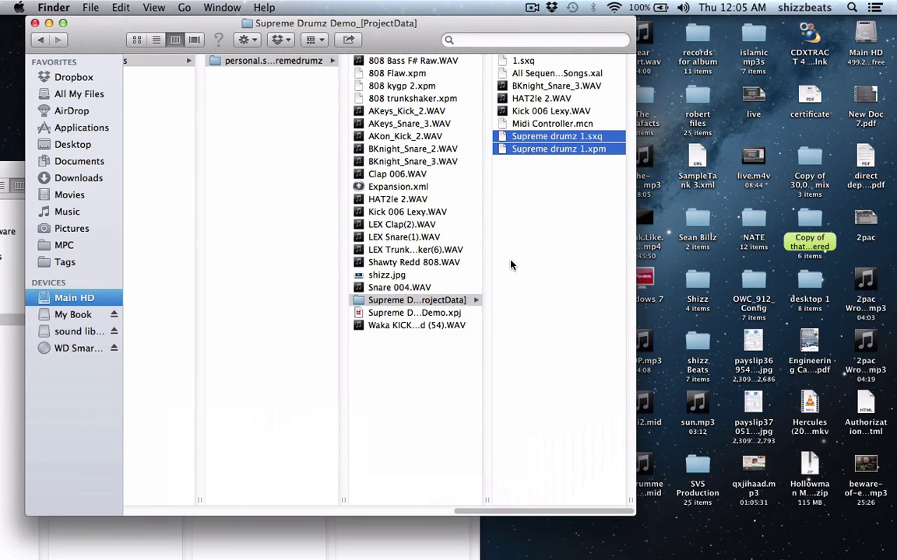
{"action": "left_click_drag", "start_coordinate": [556, 143], "coordinate": [393, 362]}
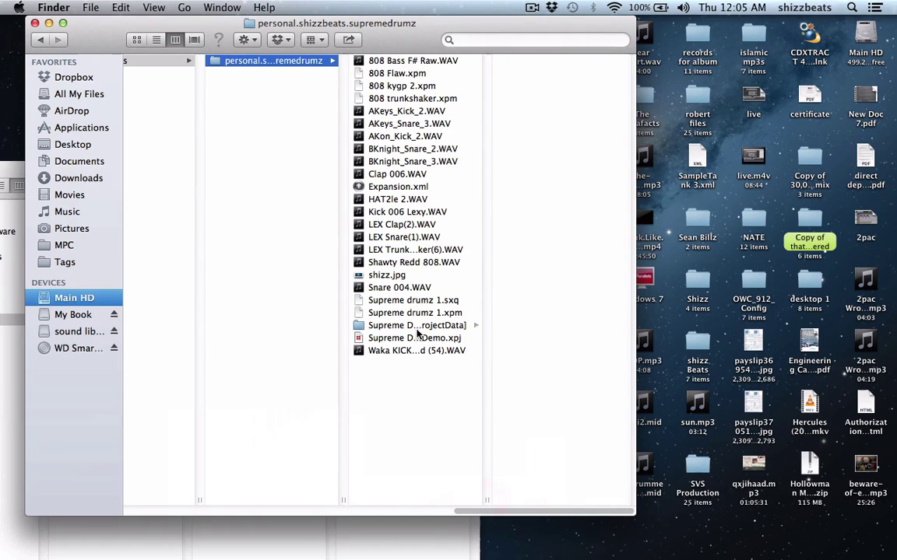
{"action": "left_click", "coordinate": [417, 327]}
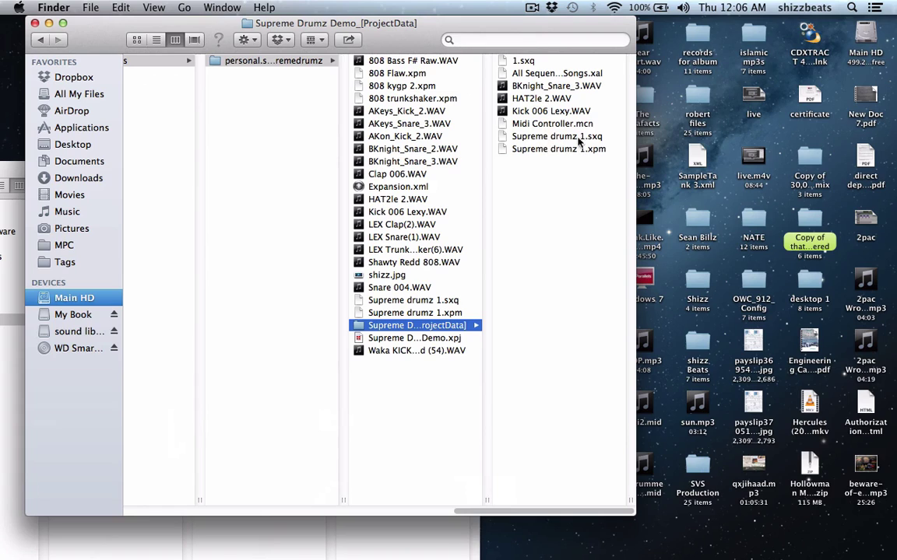
{"action": "left_click", "coordinate": [523, 61]}
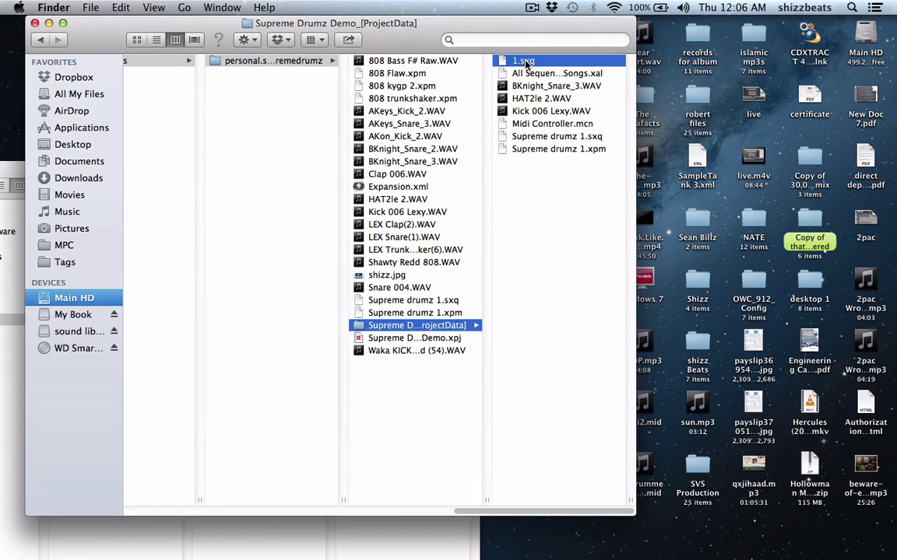
{"action": "key", "text": "super+z"}
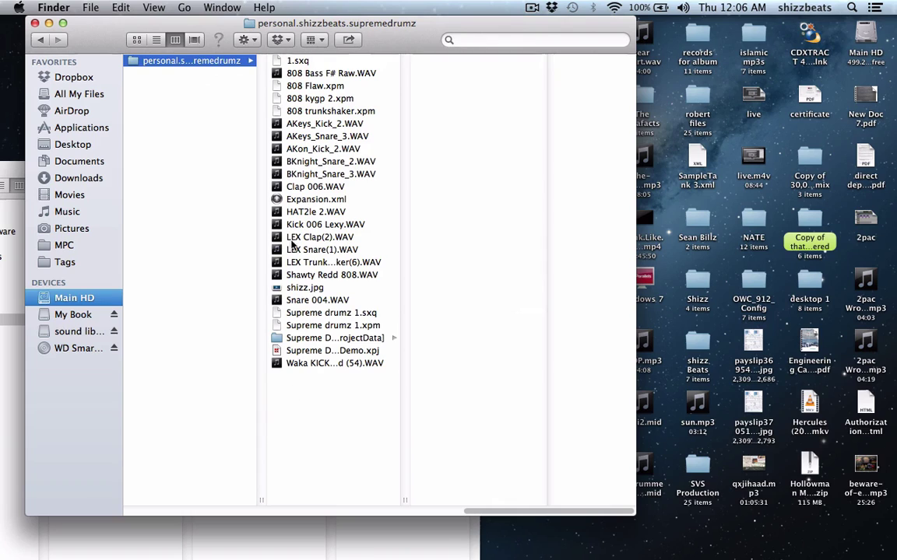
{"action": "mouse_move", "coordinate": [240, 548]}
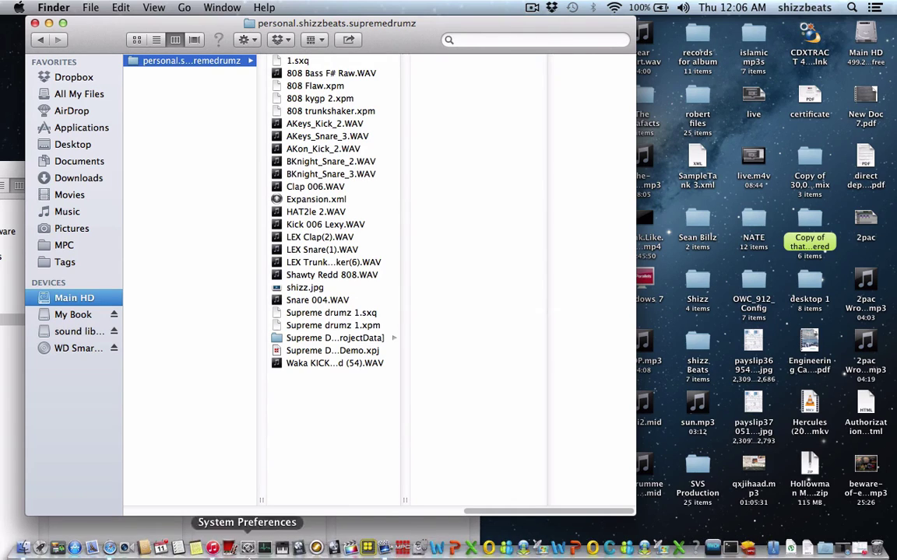
- Relaunch MPC, load sequence 1 from the supremedrumz expansion, and scroll to its notes
{"action": "left_click", "coordinate": [401, 548]}
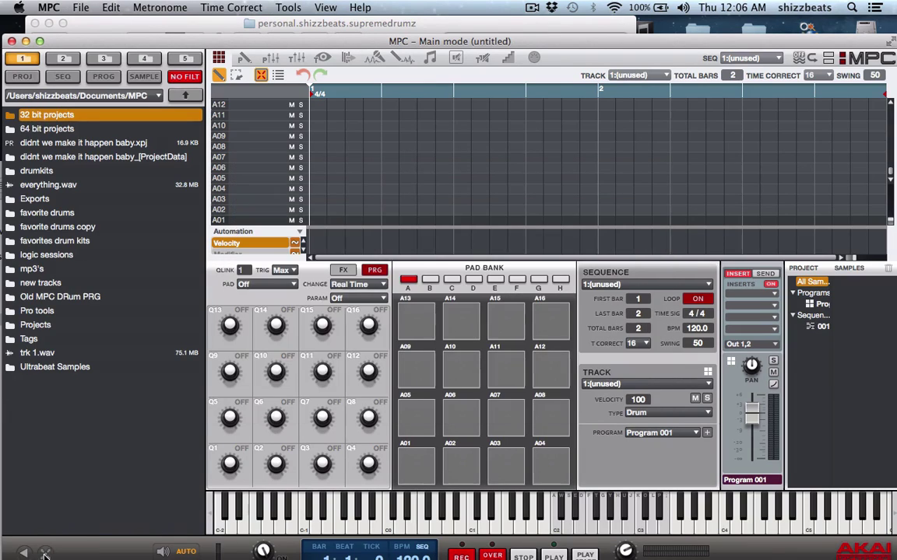
{"action": "left_click", "coordinate": [76, 155]}
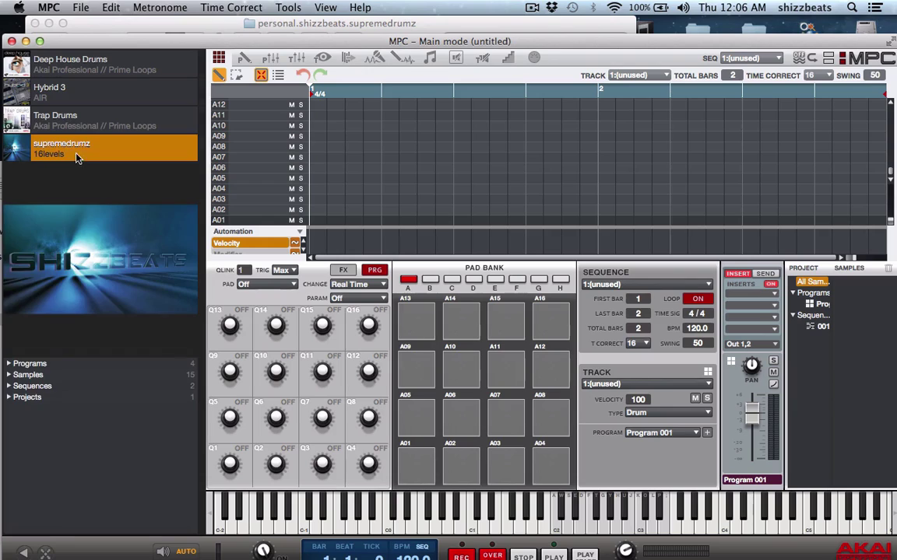
{"action": "left_click", "coordinate": [9, 387]}
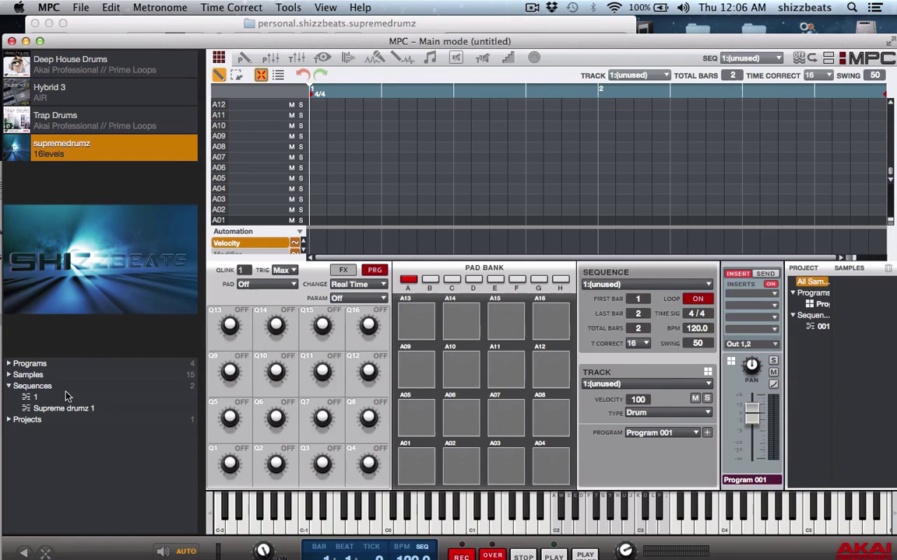
{"action": "double_click", "coordinate": [26, 398]}
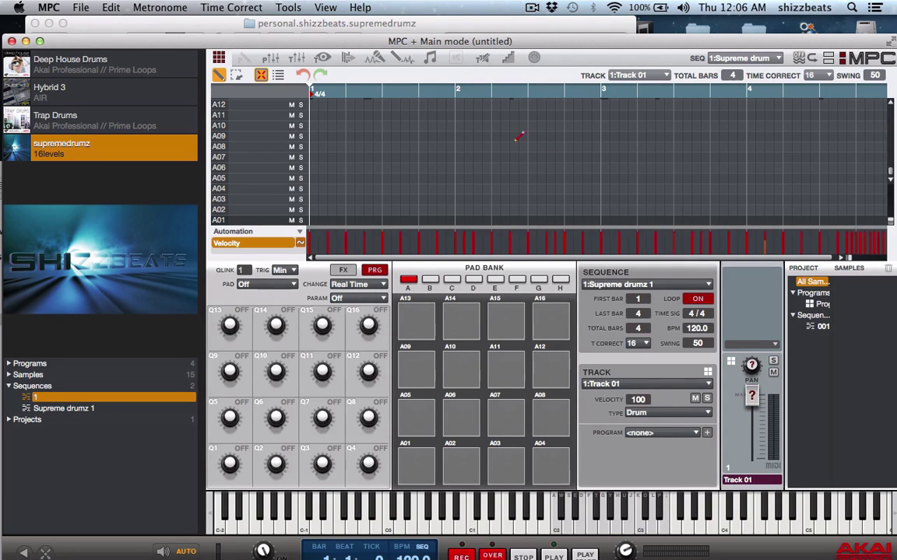
{"action": "scroll", "coordinate": [638, 154], "scroll_direction": "up", "scroll_amount": 3}
{"action": "scroll", "coordinate": [652, 155], "scroll_direction": "up", "scroll_amount": 3}
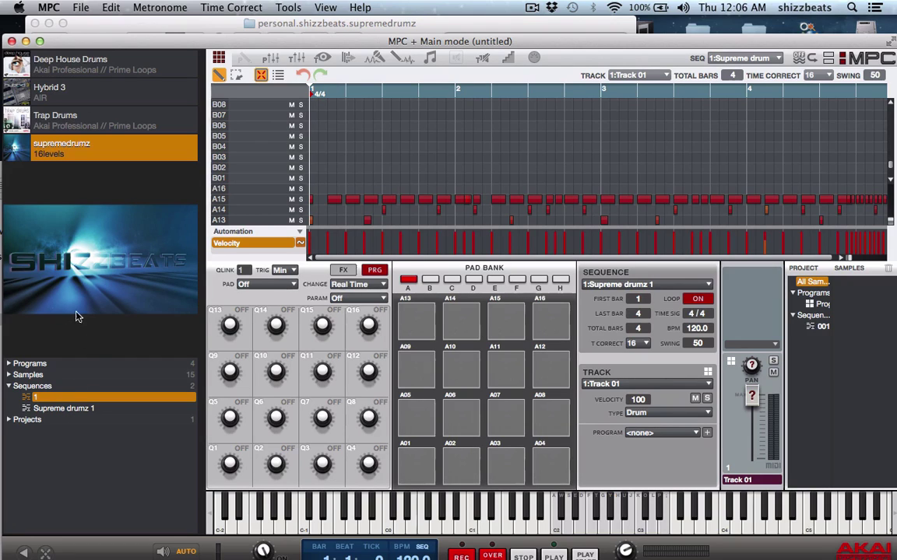
{"action": "left_click", "coordinate": [80, 8]}
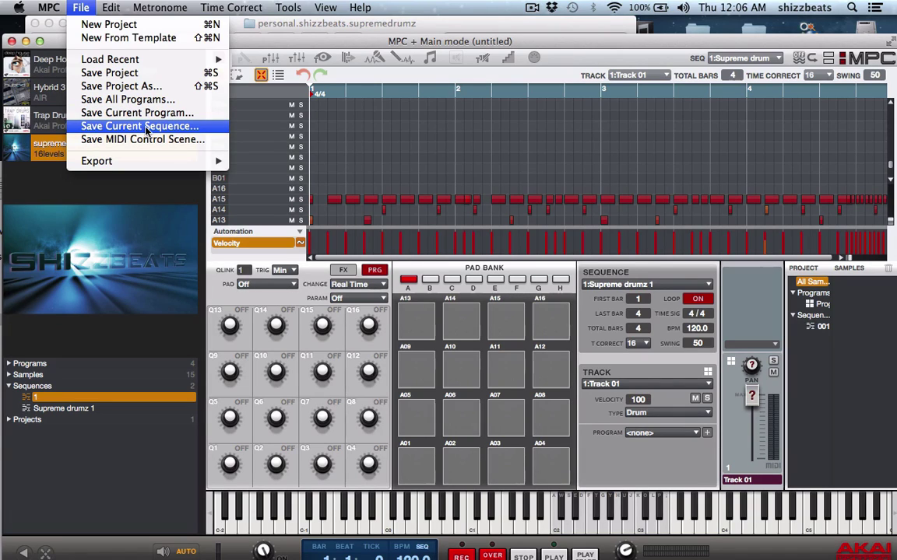
- Start a new project, discarding unsaved changes
{"action": "left_click", "coordinate": [82, 8]}
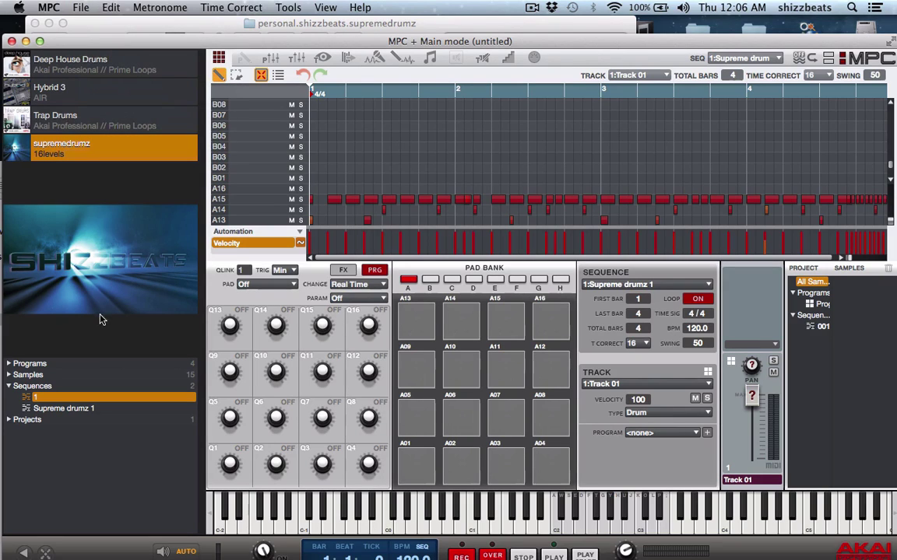
{"action": "left_click", "coordinate": [82, 8]}
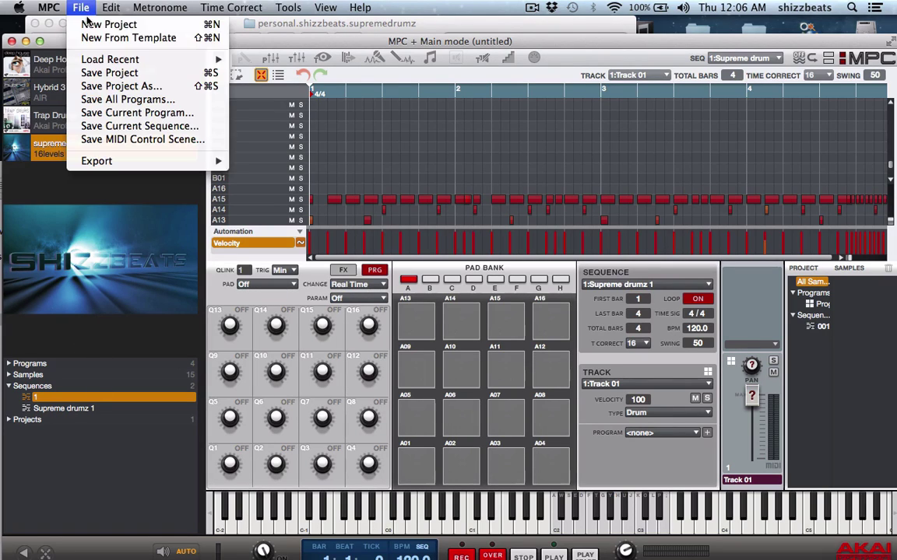
{"action": "left_click", "coordinate": [88, 24]}
{"action": "left_click", "coordinate": [395, 341]}
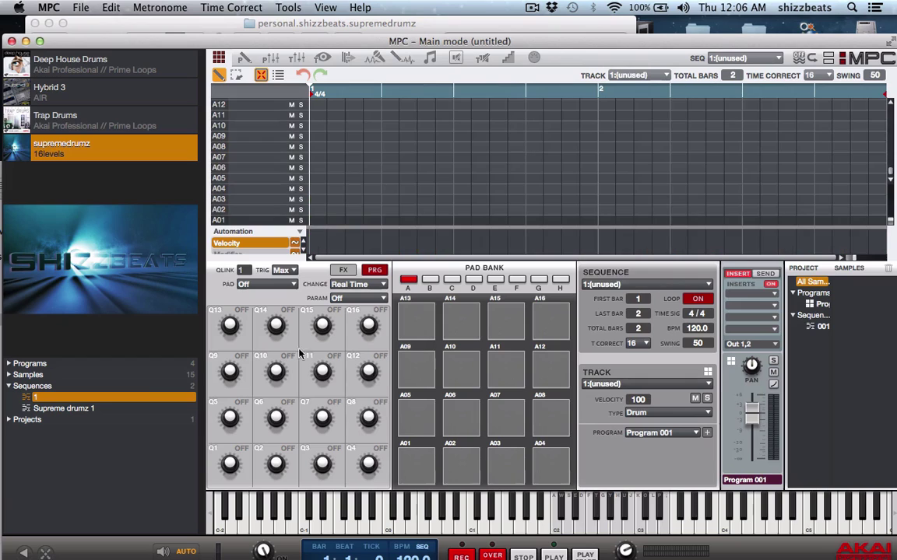
- Load the Supreme drumz 1 sequence from the expansion and play it
{"action": "double_click", "coordinate": [63, 410]}
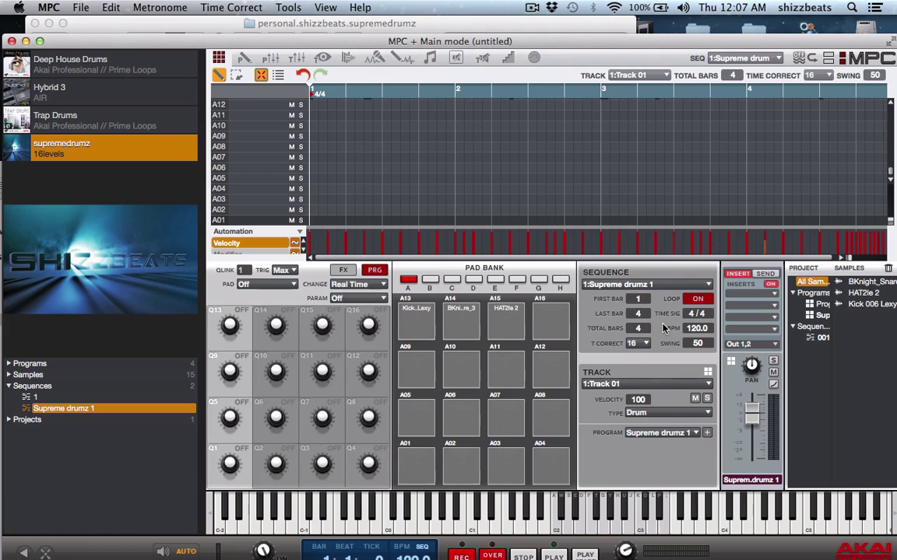
{"action": "key", "text": "space"}
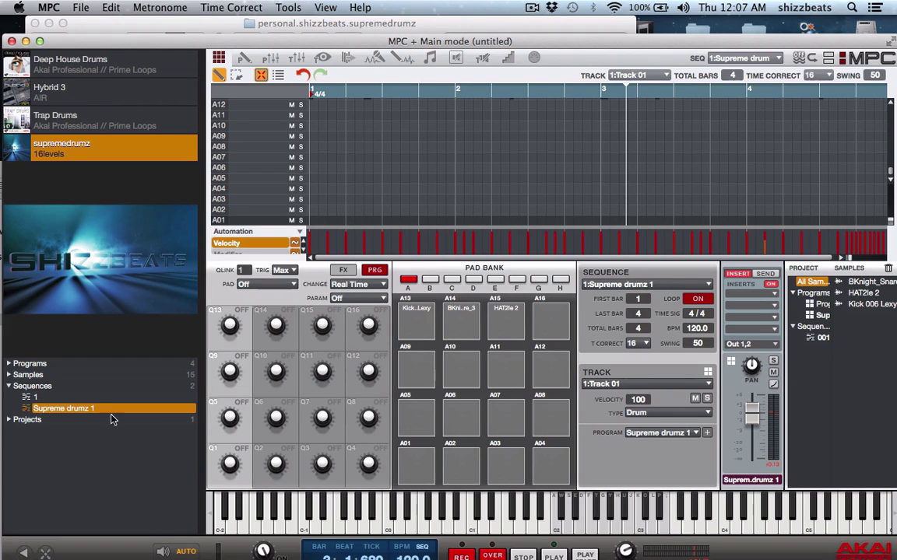
{"action": "left_click_drag", "start_coordinate": [86, 42], "coordinate": [81, 23]}
{"action": "left_click", "coordinate": [81, 7]}
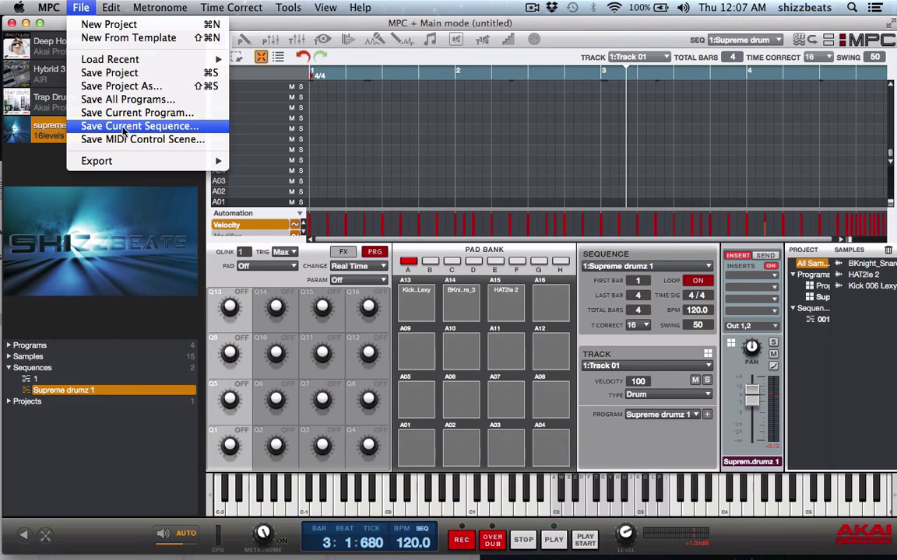
- In Finder, move 1.sxq from the expansion folder to the Trash
{"action": "left_click", "coordinate": [70, 7]}
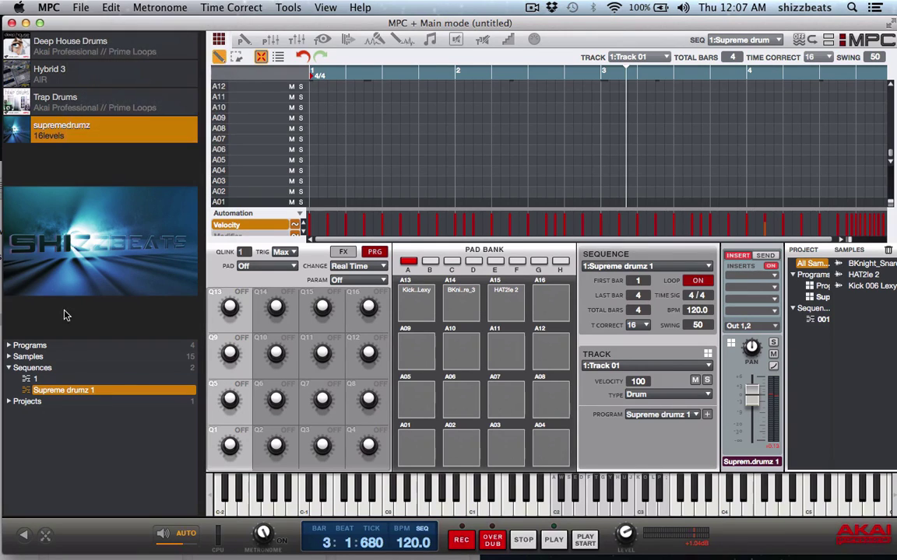
{"action": "key", "text": "super+Tab"}
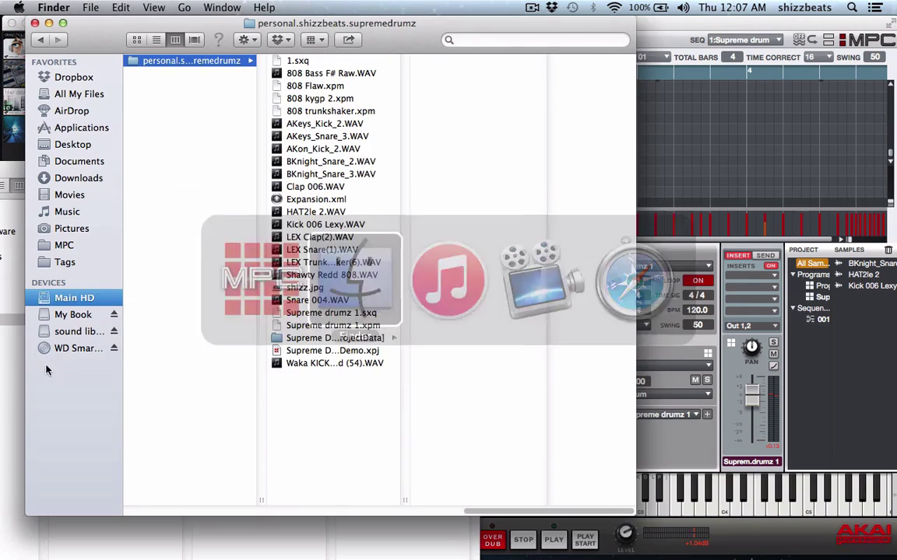
{"action": "right_click", "coordinate": [296, 60]}
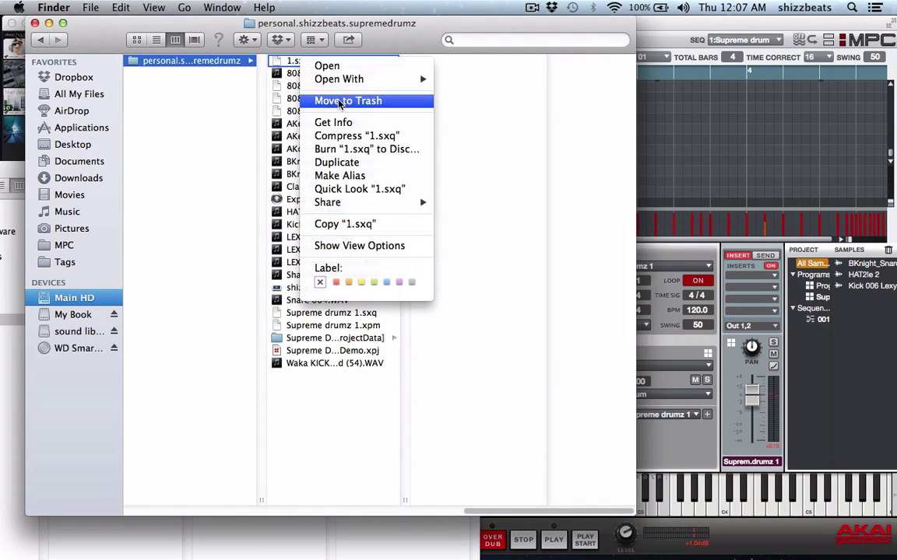
{"action": "left_click", "coordinate": [294, 98]}
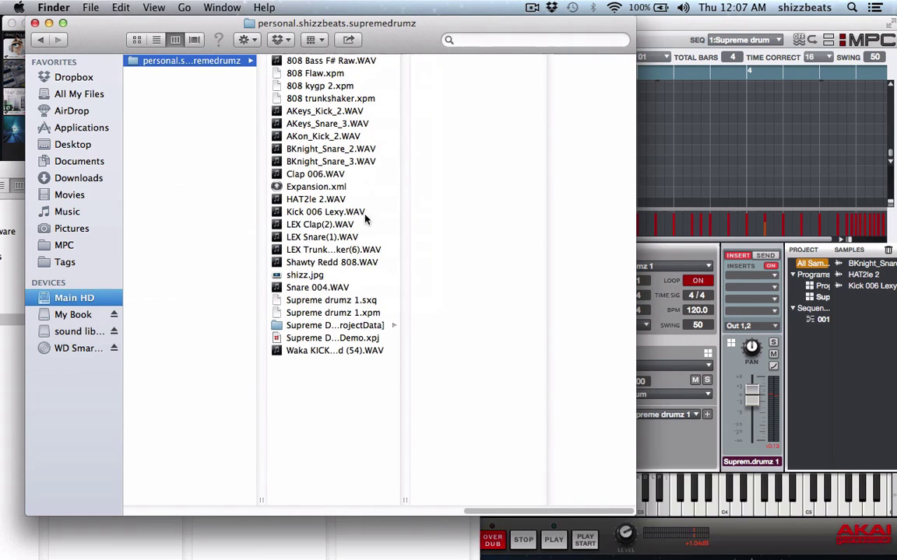
- Return to MPC, refresh the expansion's Sequences list, and open the MPC menu
{"action": "left_click", "coordinate": [651, 35]}
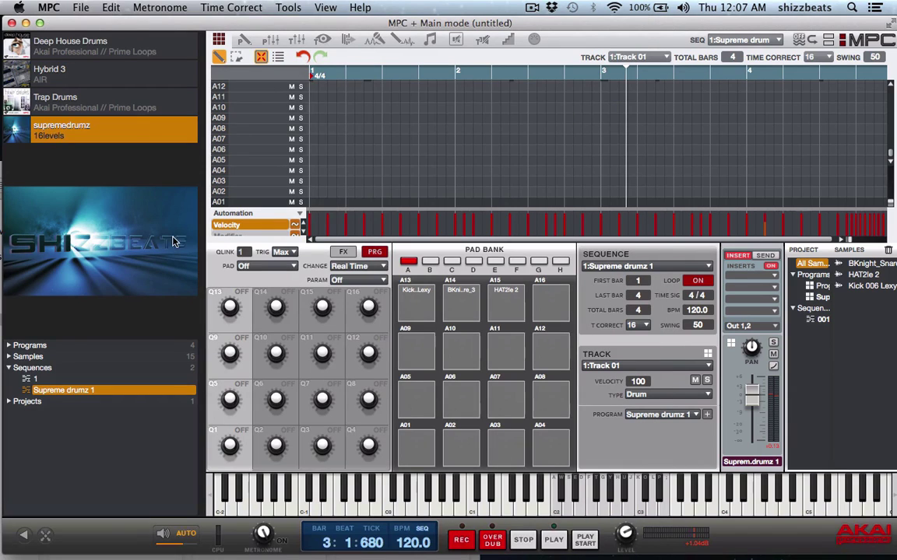
{"action": "left_click", "coordinate": [9, 369]}
{"action": "left_click", "coordinate": [10, 369]}
{"action": "left_click", "coordinate": [48, 7]}
- Quit MPC without saving and relaunch it
{"action": "left_click", "coordinate": [71, 150]}
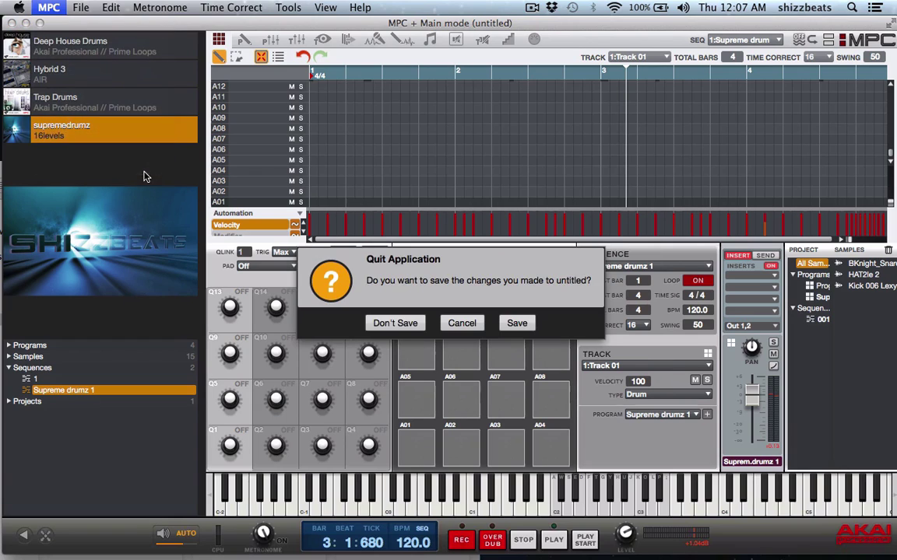
{"action": "left_click", "coordinate": [380, 327]}
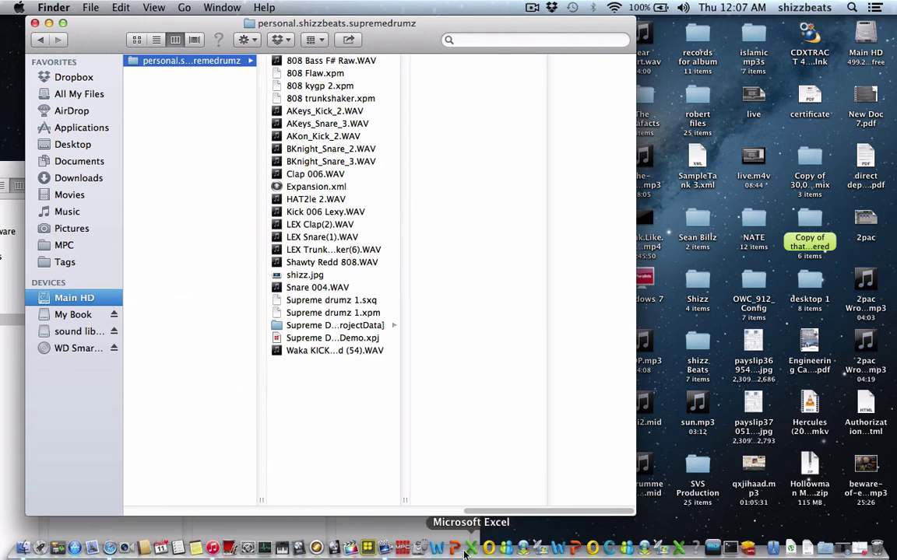
{"action": "left_click", "coordinate": [400, 549]}
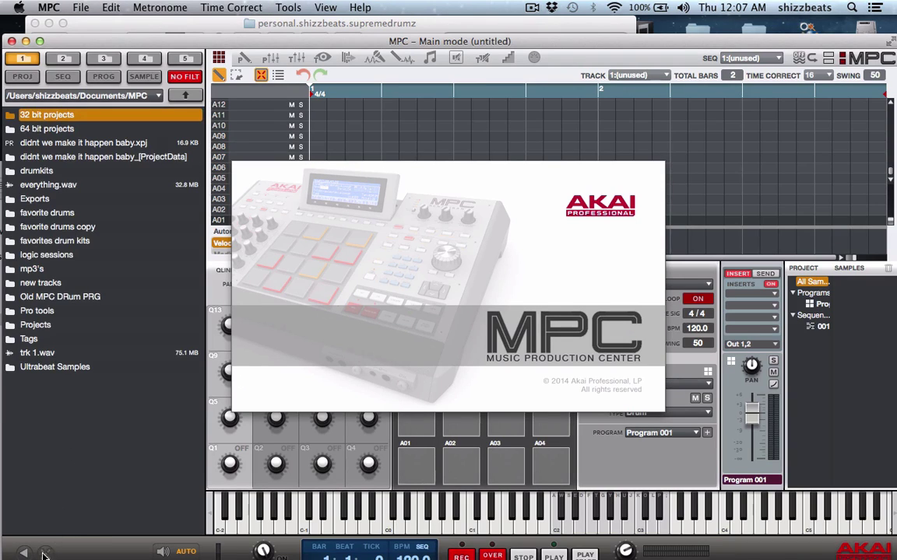
- Load the Supreme Drumz Demo project from the supremedrumz expansion's Projects list
{"action": "left_click", "coordinate": [74, 149]}
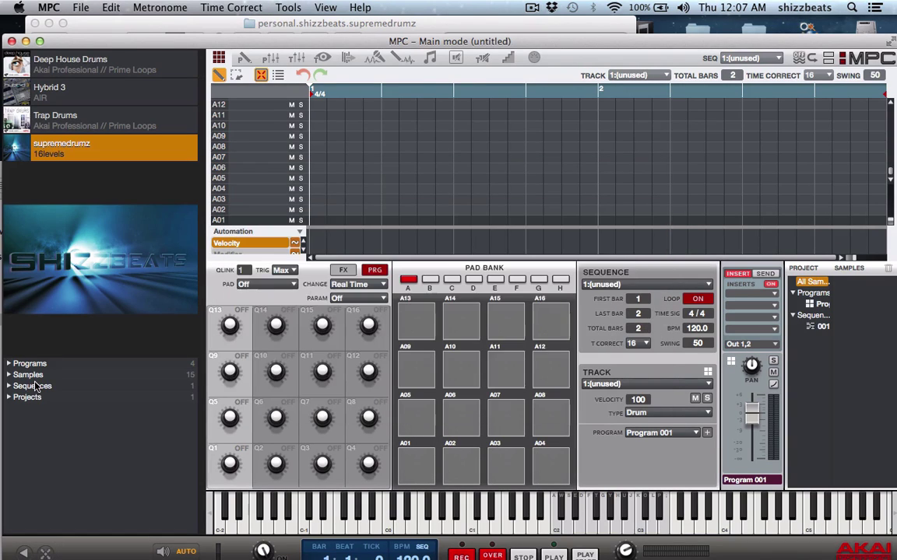
{"action": "left_click", "coordinate": [24, 386]}
{"action": "left_click", "coordinate": [17, 408]}
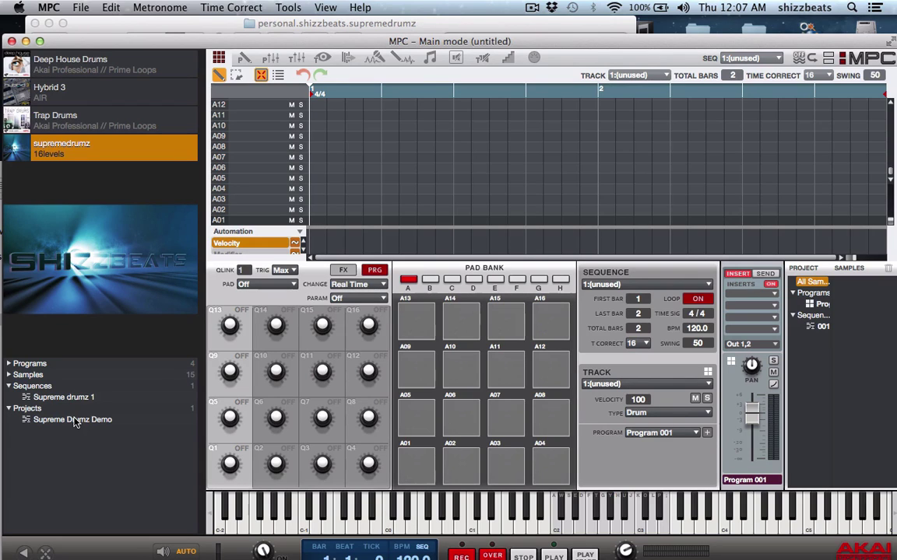
{"action": "double_click", "coordinate": [74, 420]}
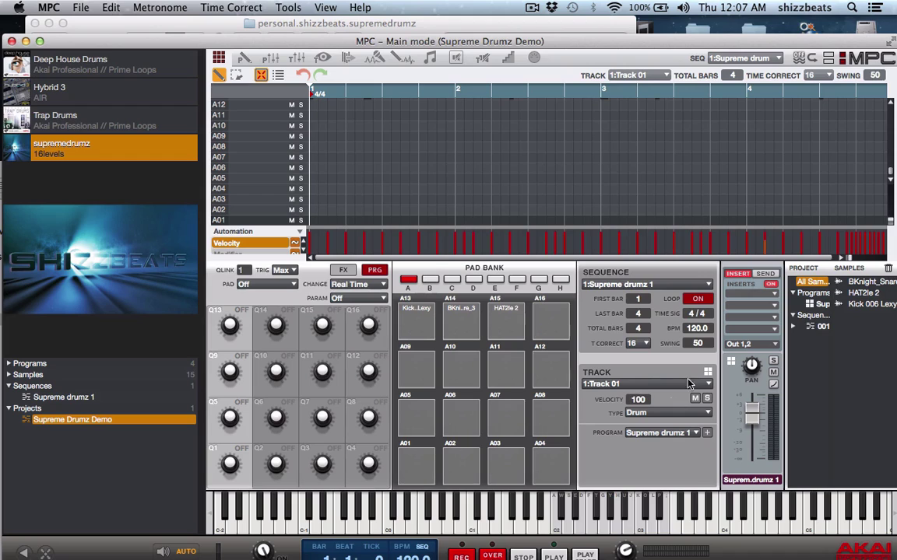
{"action": "left_click", "coordinate": [81, 7]}
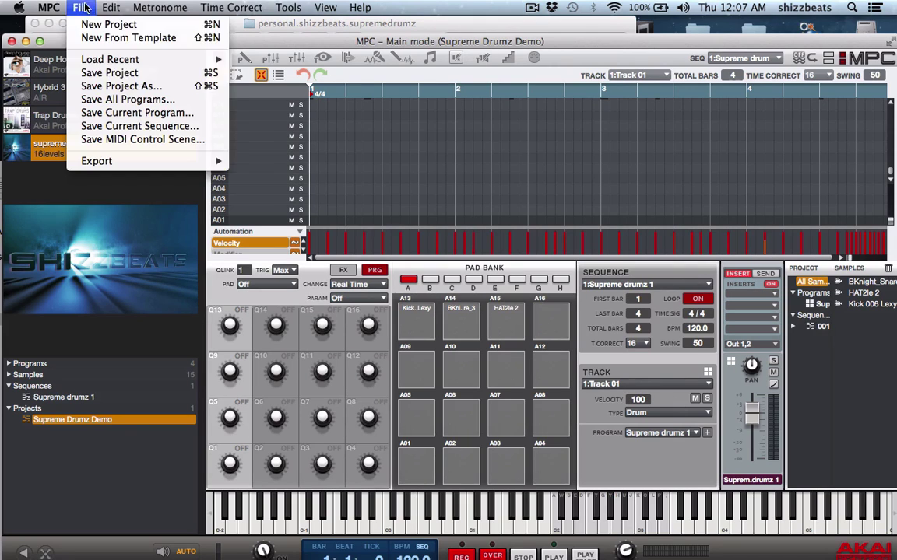
- Save the current sequence, open Supreme Drumz Demo_[ProjectData] in Finder, then switch to Safari
{"action": "left_click", "coordinate": [135, 127]}
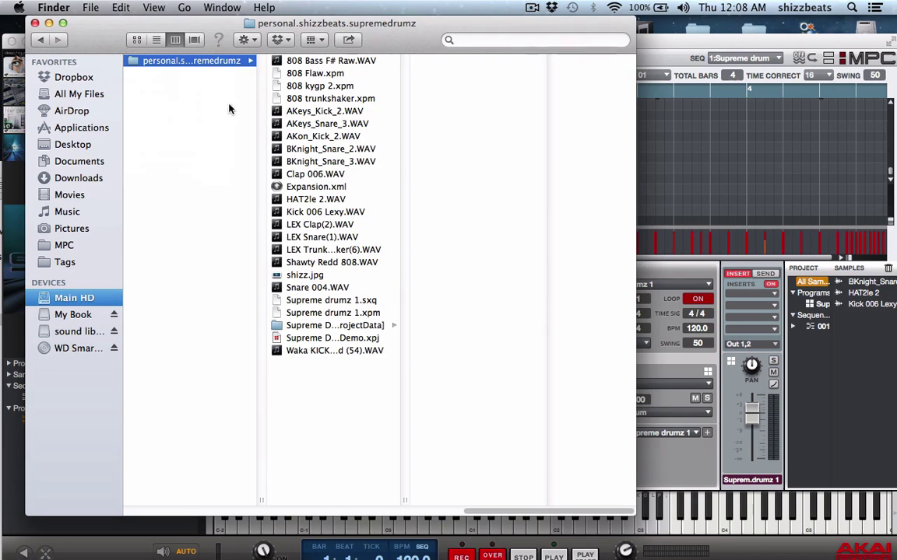
{"action": "left_click", "coordinate": [329, 326]}
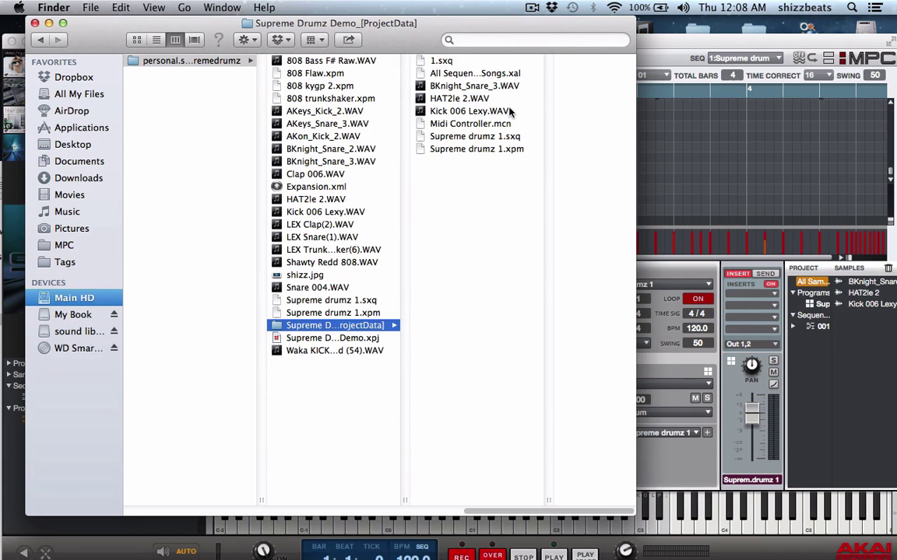
{"action": "key", "text": "super+Tab"}
{"action": "key", "text": "super+Tab"}
{"action": "key", "text": "super+Tab"}
{"action": "key", "text": "super+Tab"}
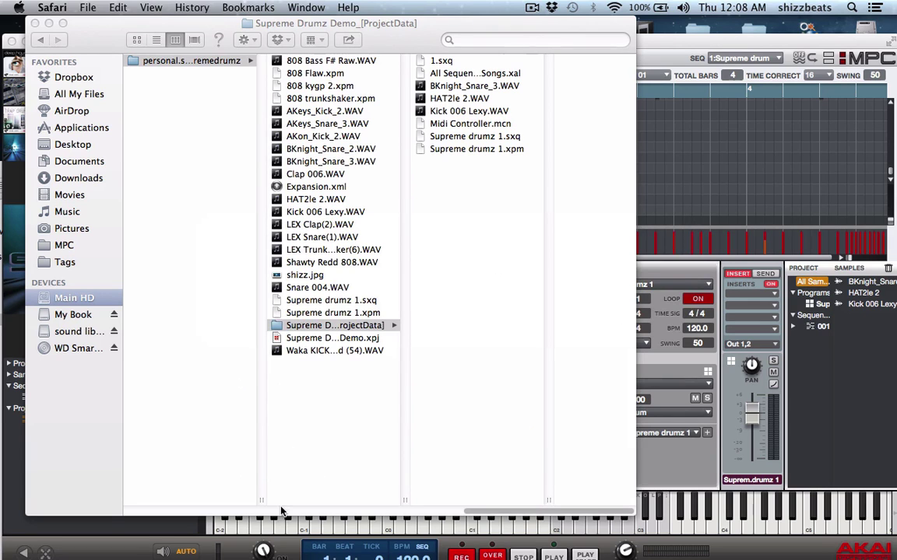
- Restore Safari's Wix editor window, check the account and editor tabs, and select the address bar
{"action": "mouse_move", "coordinate": [209, 551]}
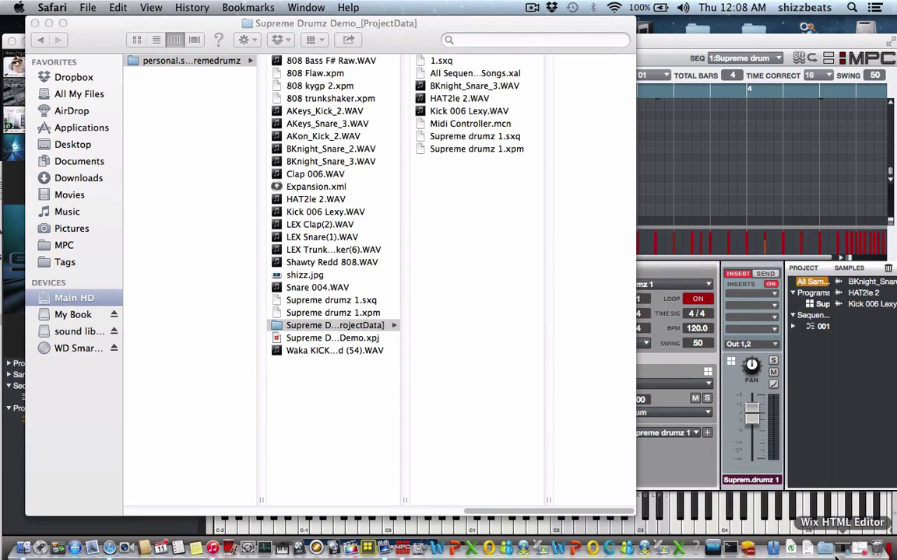
{"action": "left_click", "coordinate": [861, 548]}
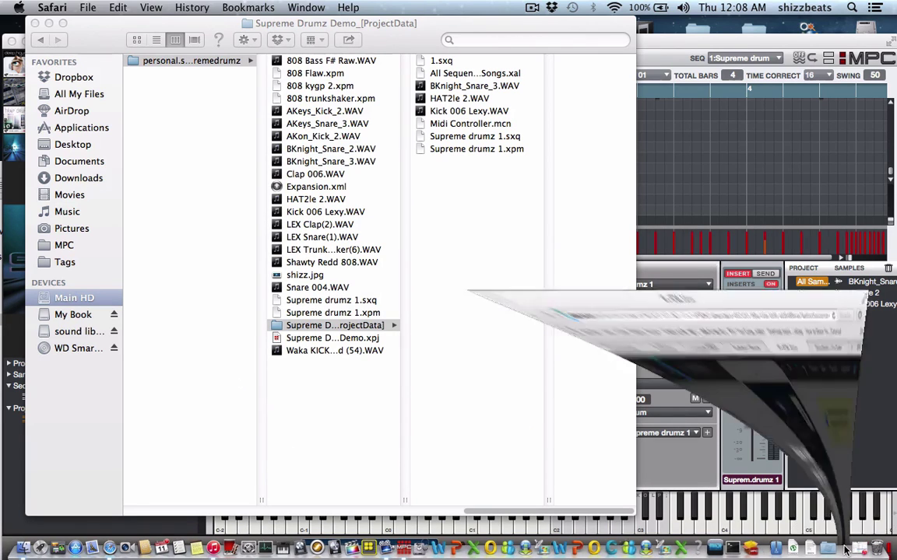
{"action": "left_click", "coordinate": [526, 73]}
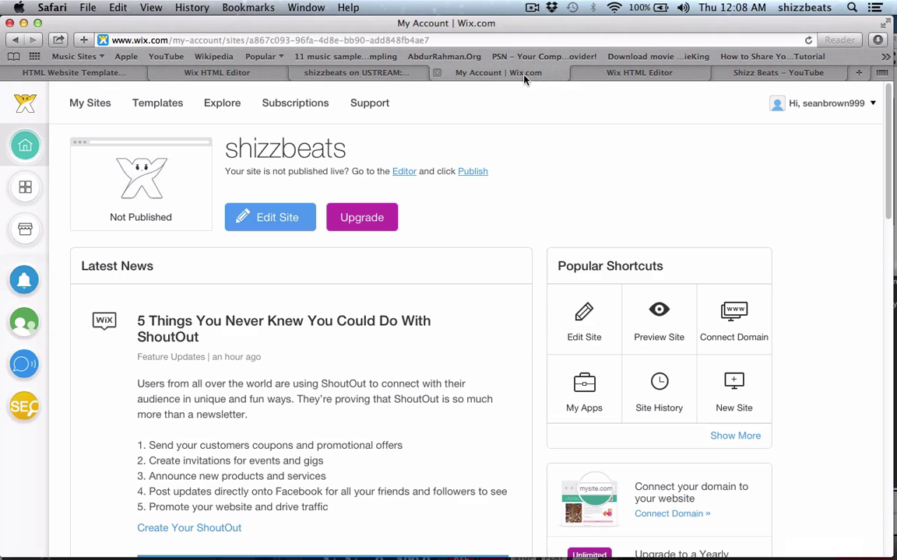
{"action": "left_click", "coordinate": [205, 78]}
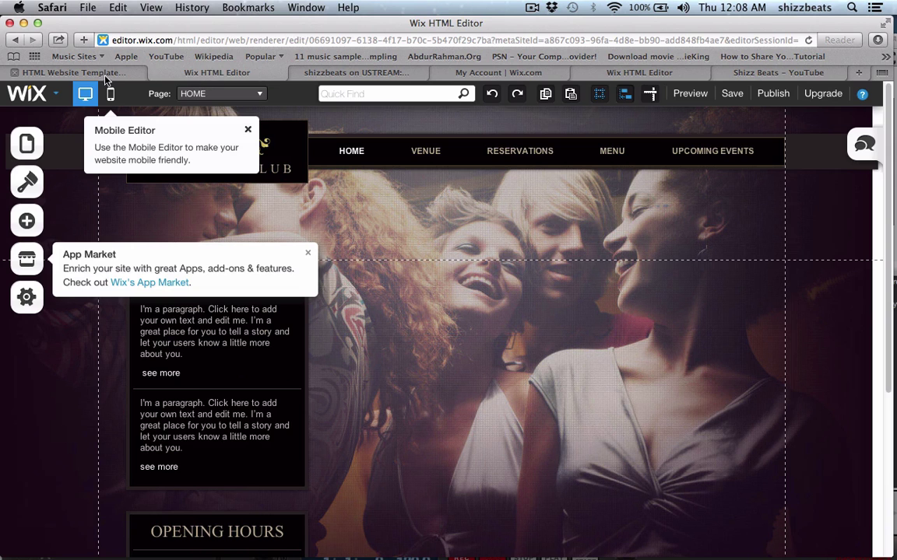
{"action": "left_click", "coordinate": [96, 72]}
{"action": "left_click", "coordinate": [229, 39]}
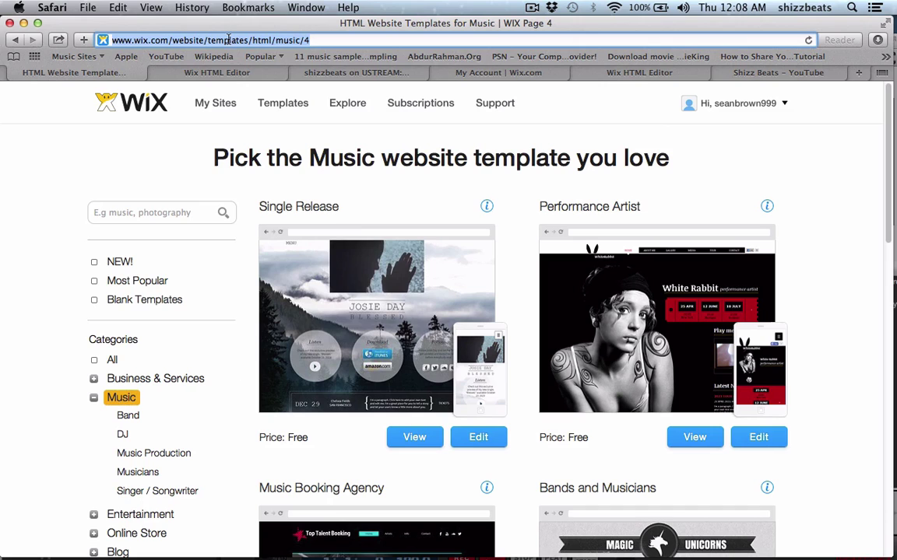
- Go to google.com, search for 'create free website', then switch to the shizzbeats Ustream tab
{"action": "type", "text": "google.com"}
{"action": "key", "text": "Return"}
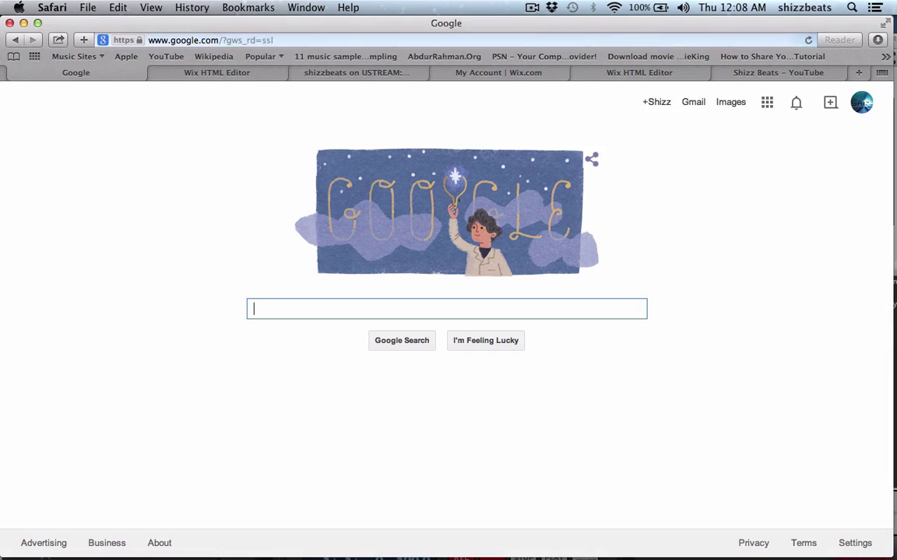
{"action": "type", "text": "crea"}
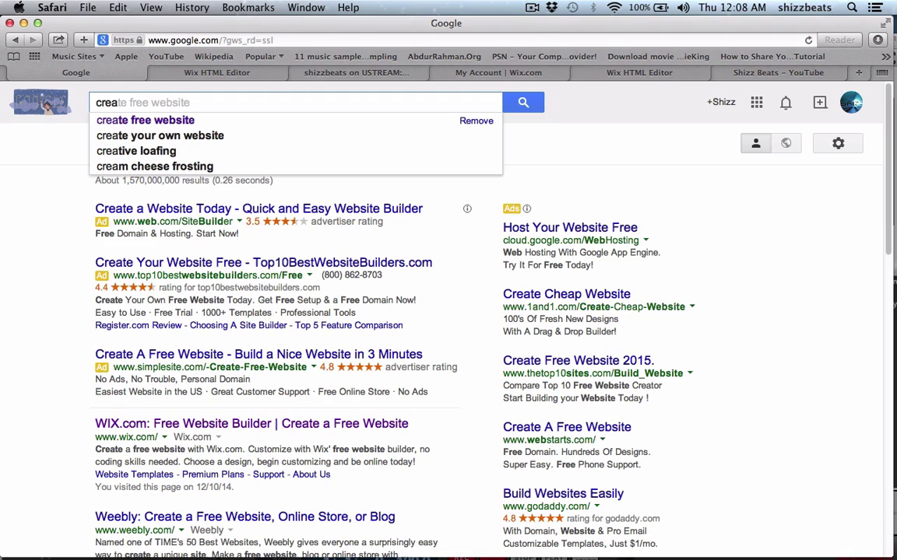
{"action": "left_click", "coordinate": [190, 120]}
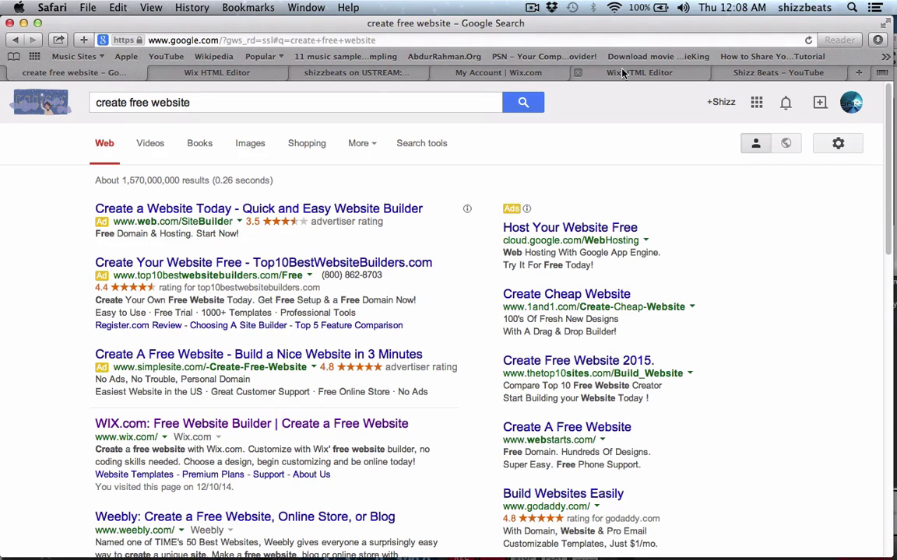
{"action": "left_click", "coordinate": [574, 73]}
- Cycle through the Ustream, Wix editor, Google results, account and mobile-view tabs
{"action": "left_click", "coordinate": [346, 72]}
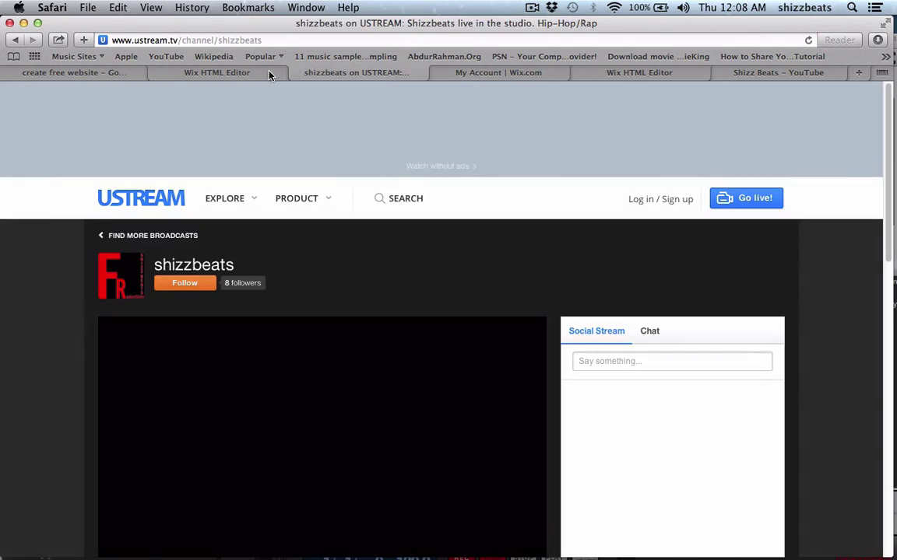
{"action": "left_click", "coordinate": [267, 72]}
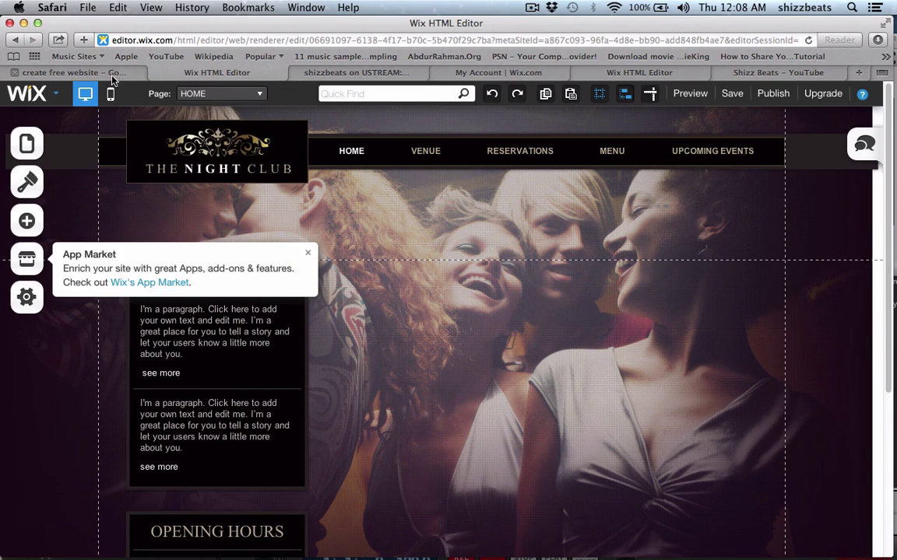
{"action": "left_click", "coordinate": [125, 72]}
{"action": "left_click", "coordinate": [216, 72]}
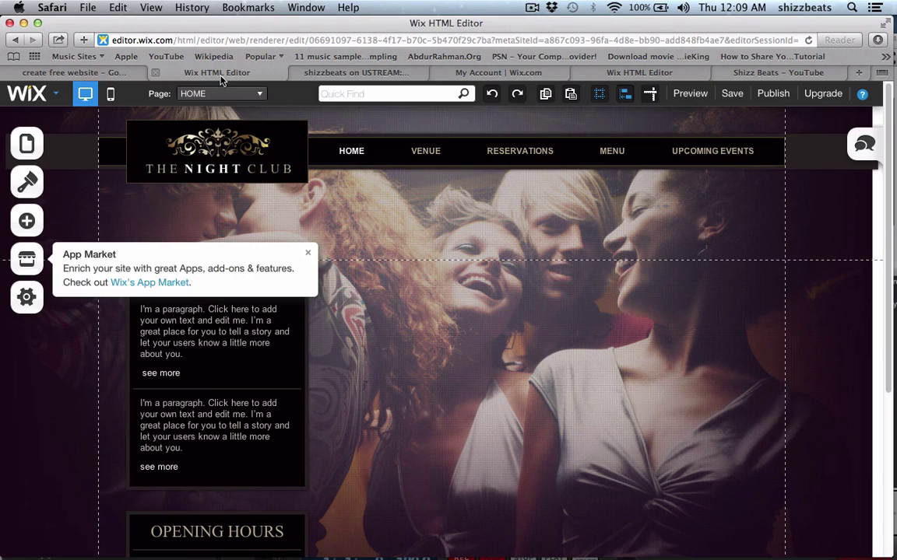
{"action": "left_click", "coordinate": [392, 73]}
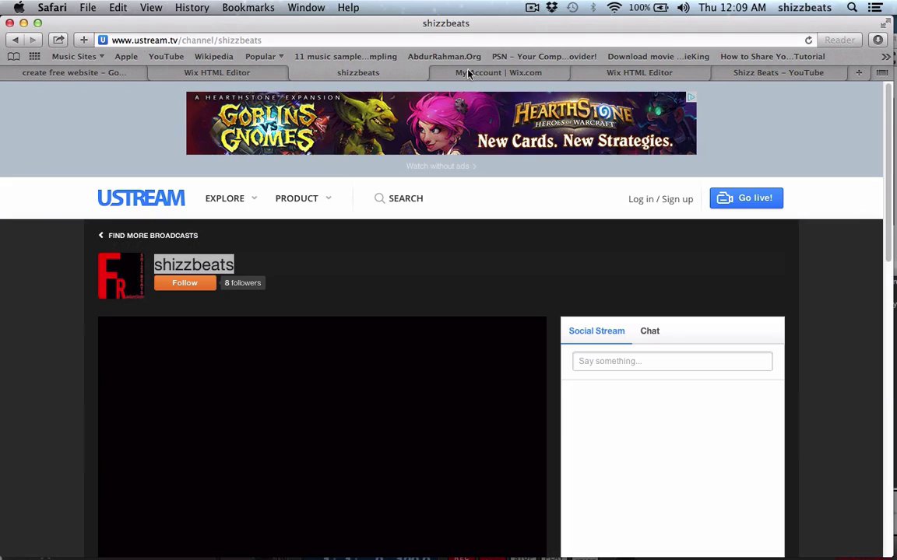
{"action": "left_click", "coordinate": [550, 75]}
{"action": "left_click", "coordinate": [634, 74]}
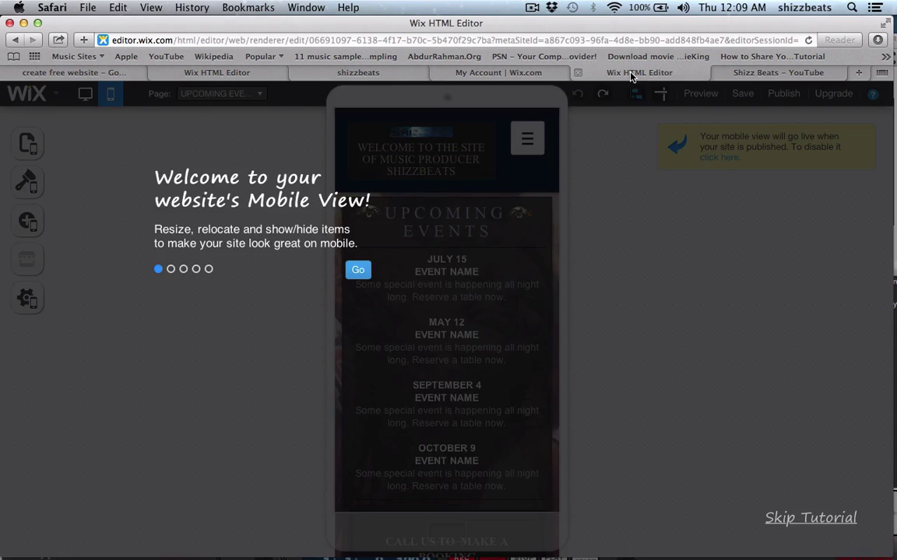
- From the Wix account dashboard, open the shizzbeats site in the HTML5 editor
{"action": "left_click", "coordinate": [451, 74]}
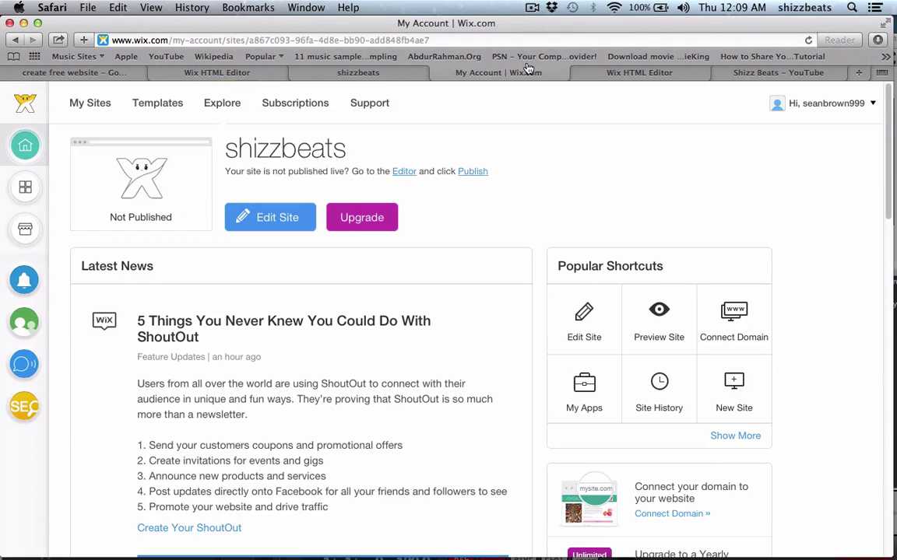
{"action": "left_click", "coordinate": [388, 76]}
{"action": "left_click", "coordinate": [214, 72]}
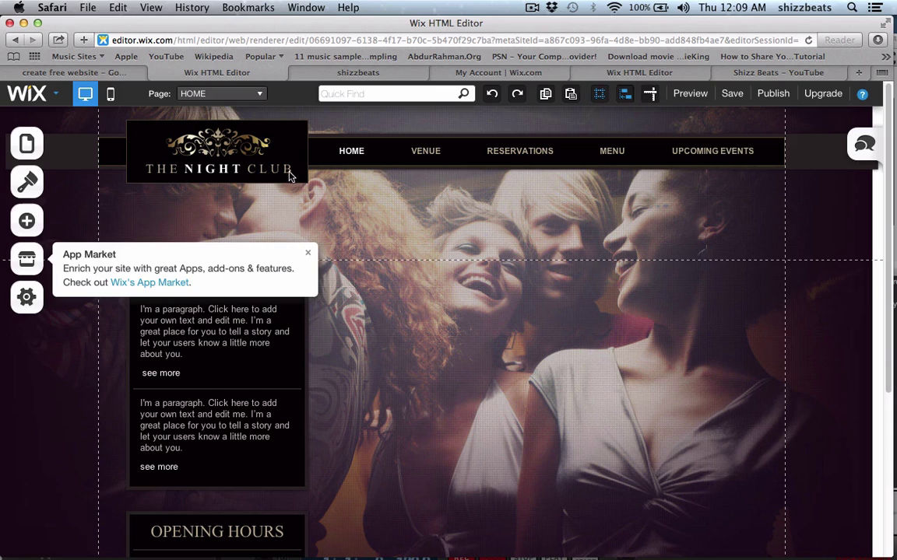
{"action": "left_click", "coordinate": [543, 75]}
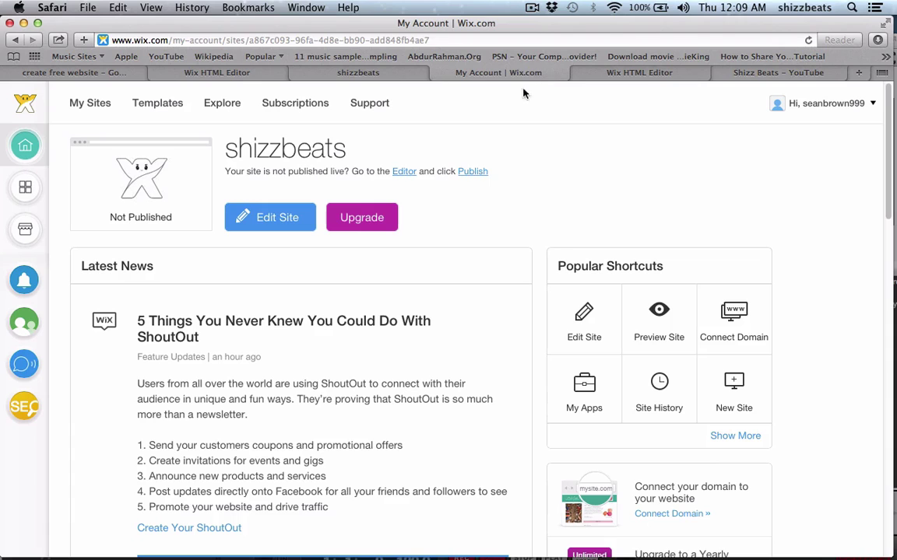
{"action": "left_click", "coordinate": [286, 220]}
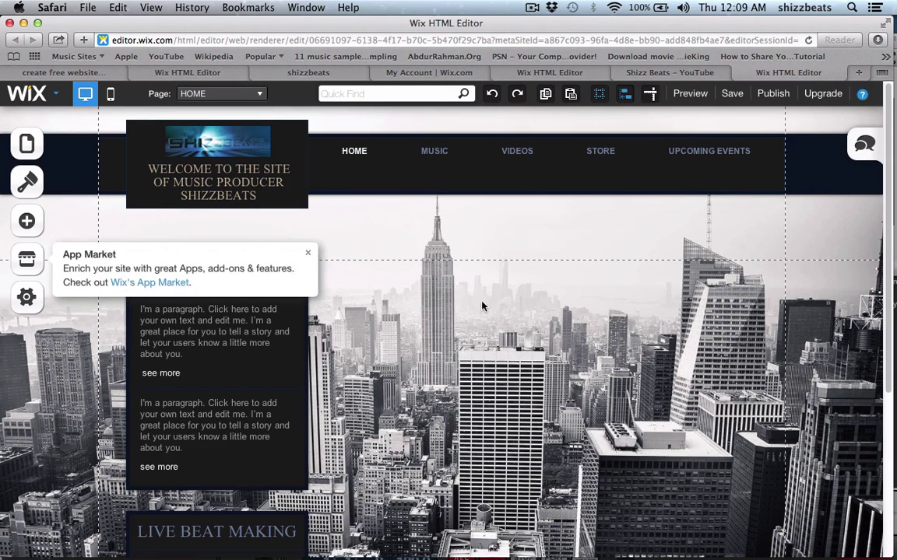
{"action": "left_click", "coordinate": [433, 155]}
{"action": "right_click", "coordinate": [435, 153]}
{"action": "left_click", "coordinate": [436, 151]}
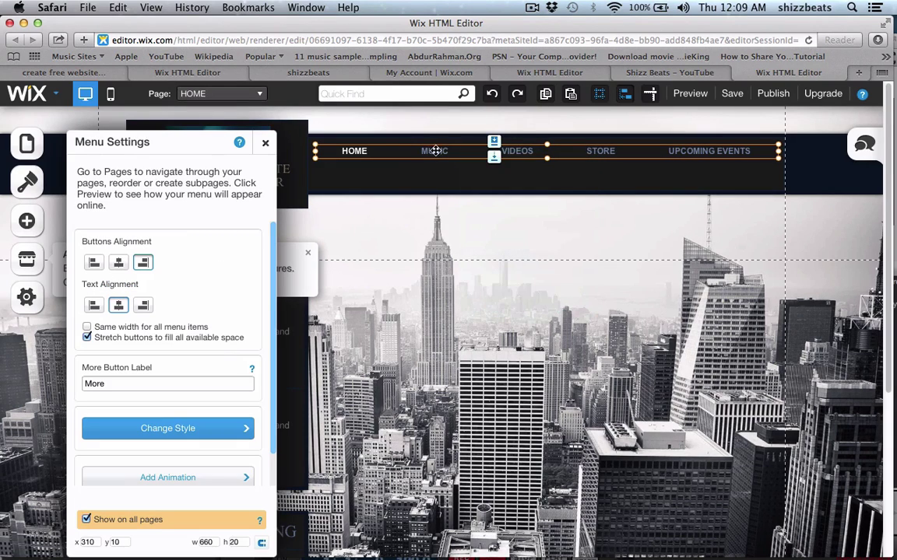
{"action": "right_click", "coordinate": [436, 151]}
{"action": "left_click", "coordinate": [381, 138]}
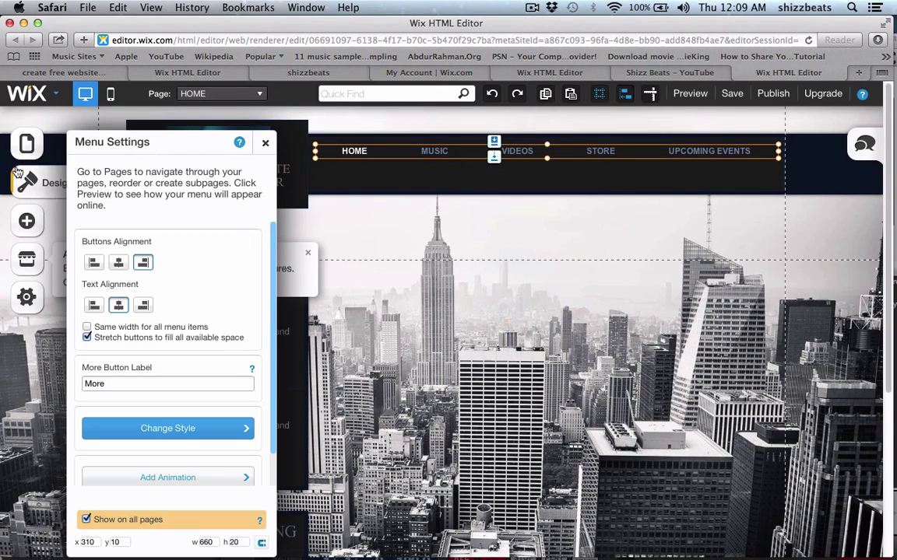
{"action": "left_click", "coordinate": [24, 140]}
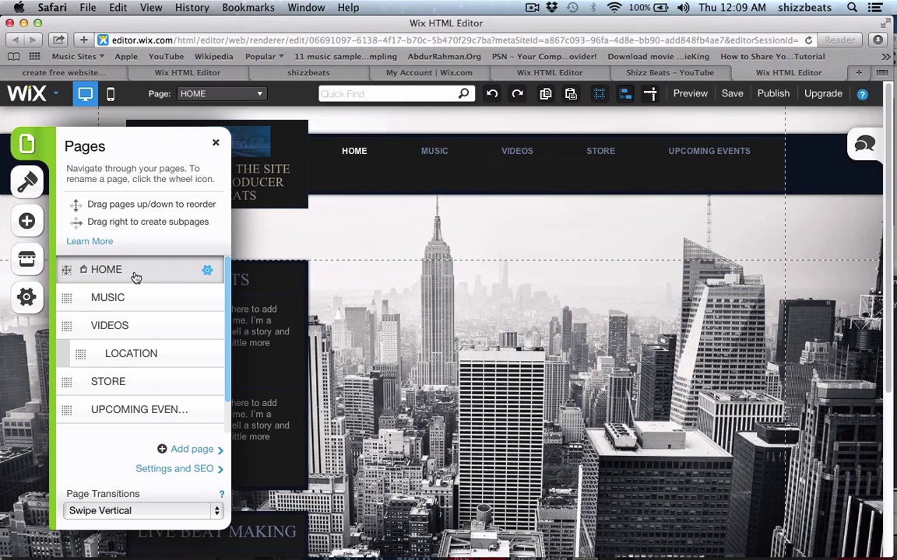
{"action": "left_click", "coordinate": [121, 296]}
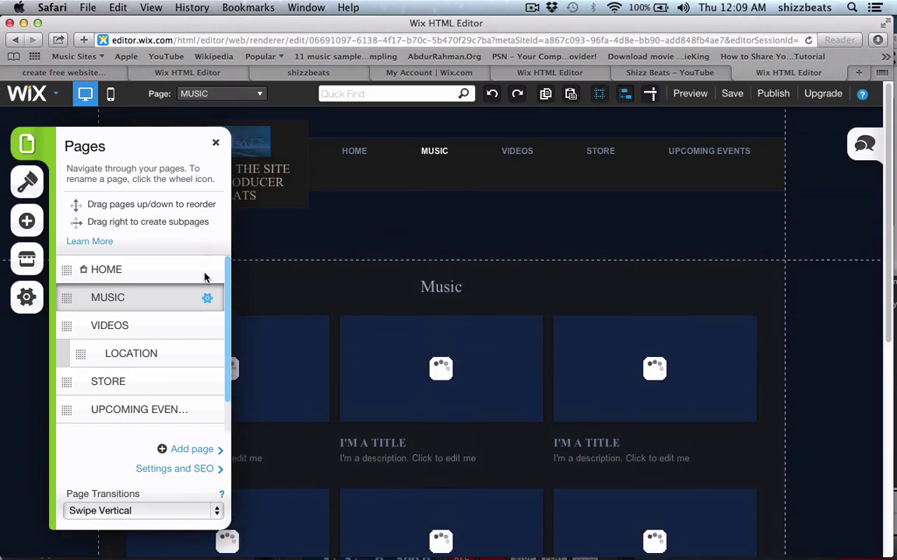
{"action": "left_click", "coordinate": [144, 272]}
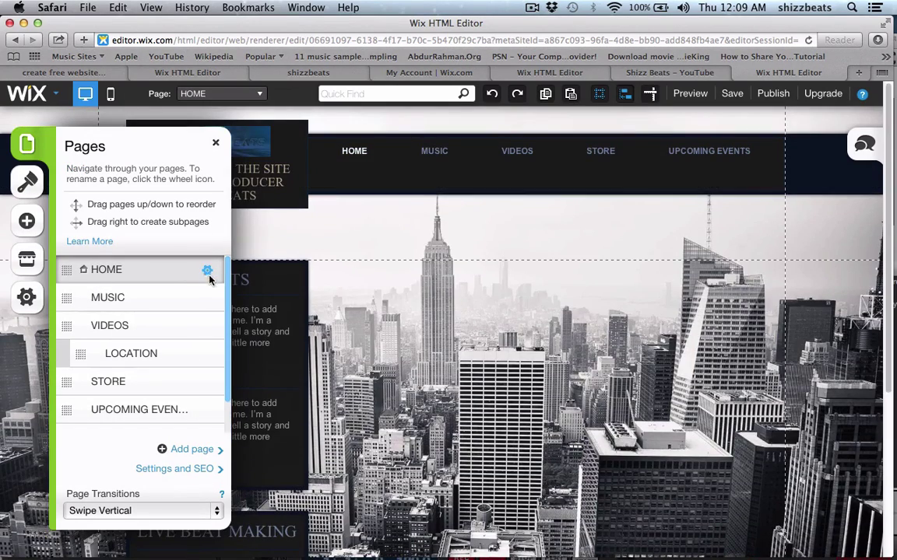
{"action": "left_click", "coordinate": [207, 273]}
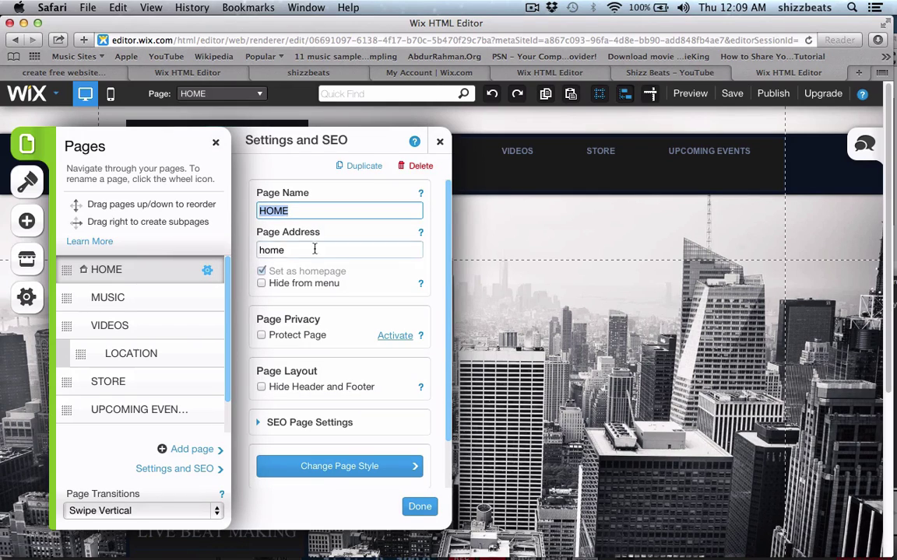
{"action": "left_click", "coordinate": [438, 145]}
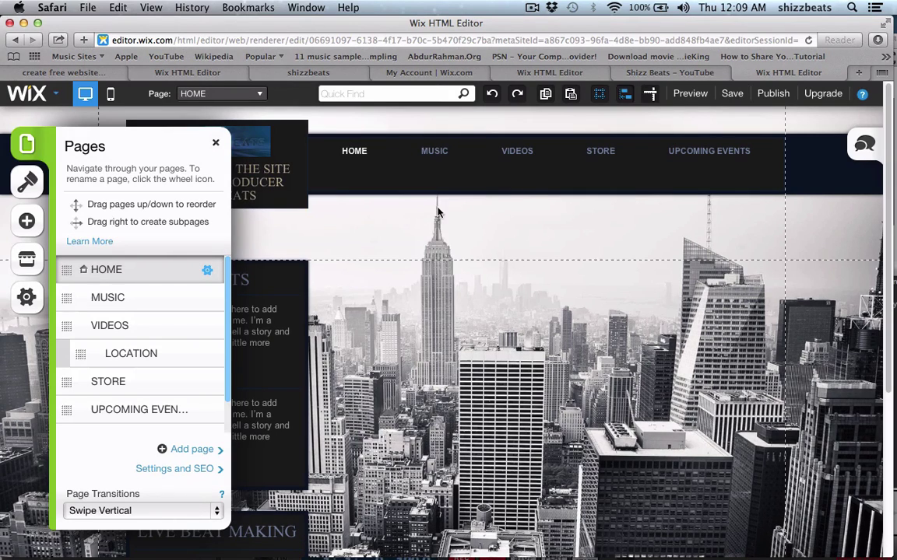
{"action": "scroll", "coordinate": [366, 233], "scroll_direction": "down", "scroll_amount": 1}
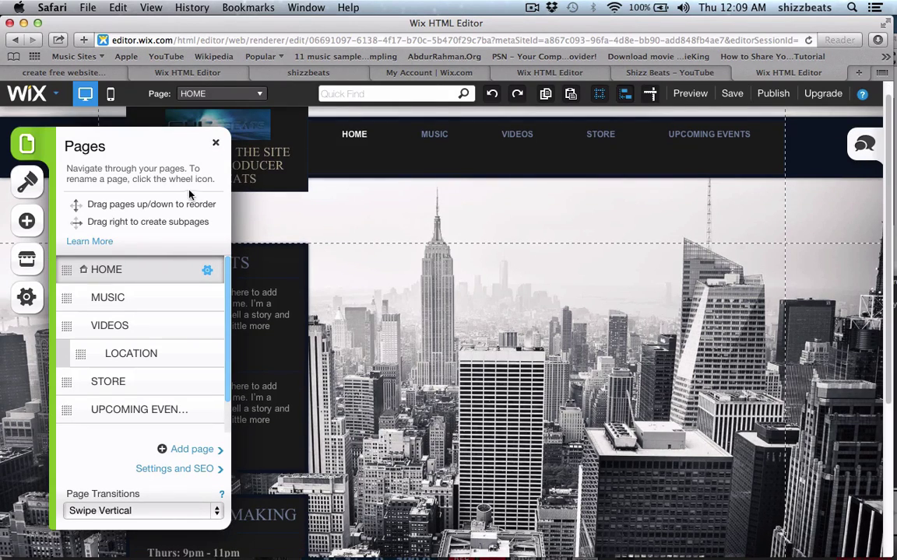
{"action": "left_click", "coordinate": [211, 141]}
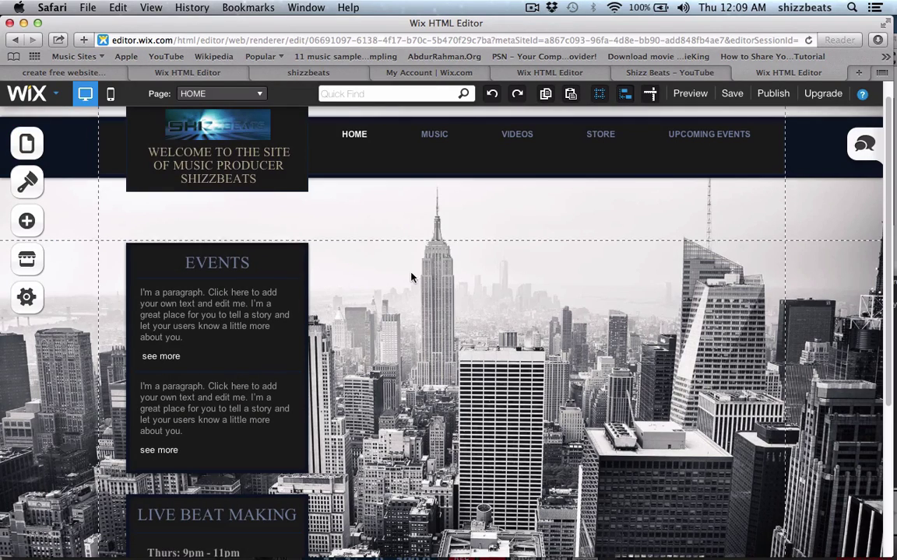
{"action": "scroll", "coordinate": [372, 251], "scroll_direction": "down", "scroll_amount": 5}
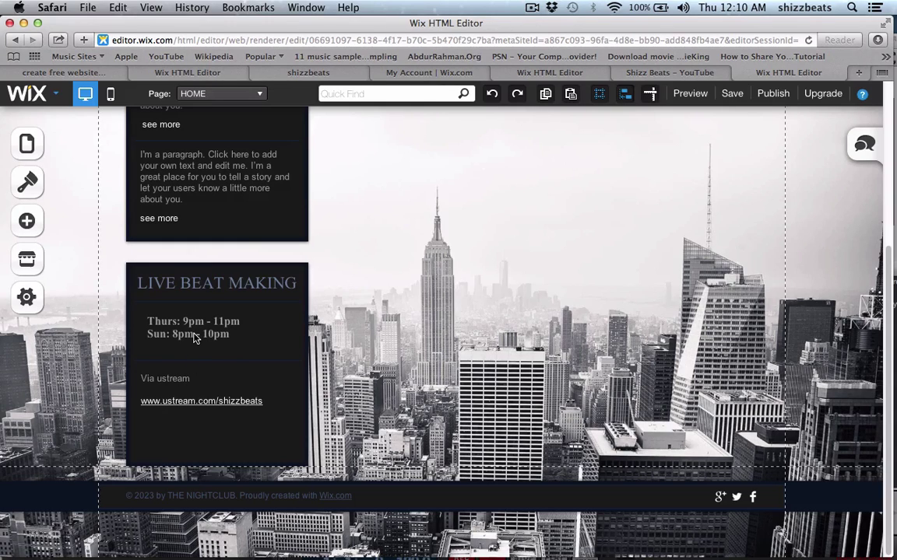
{"action": "right_click", "coordinate": [242, 427]}
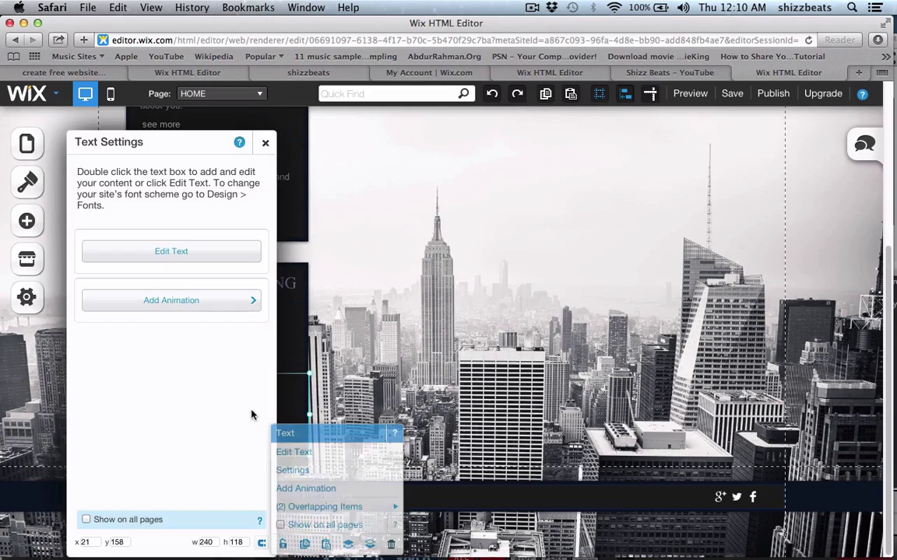
{"action": "left_click", "coordinate": [251, 415]}
{"action": "left_click", "coordinate": [265, 142]}
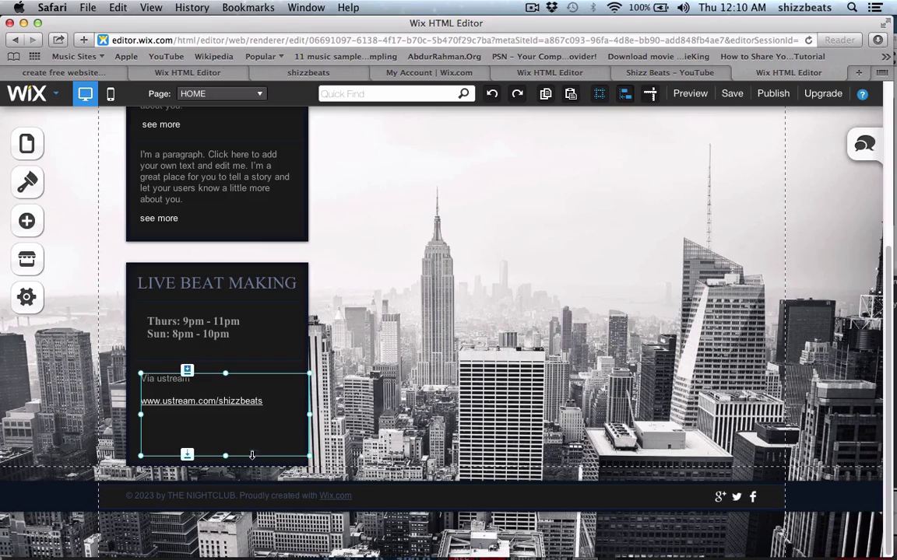
{"action": "right_click", "coordinate": [297, 407]}
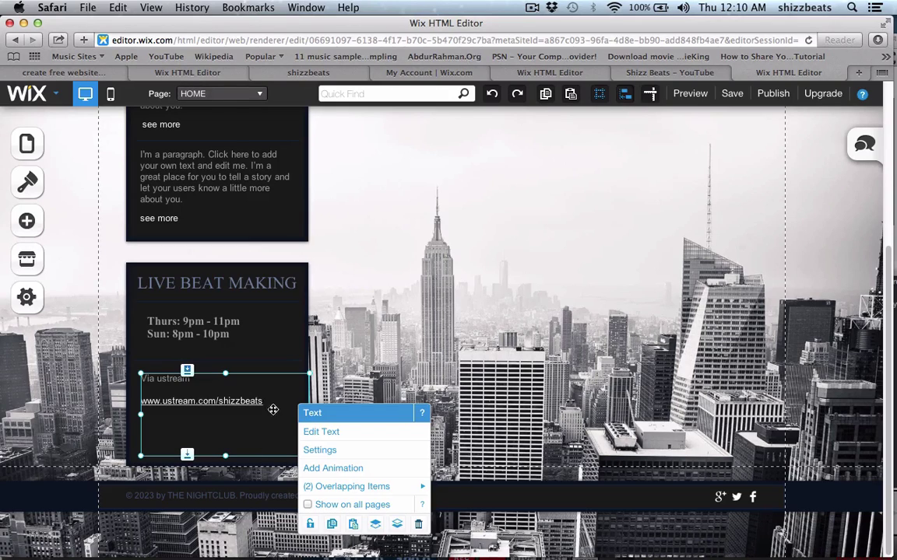
{"action": "left_click", "coordinate": [316, 436]}
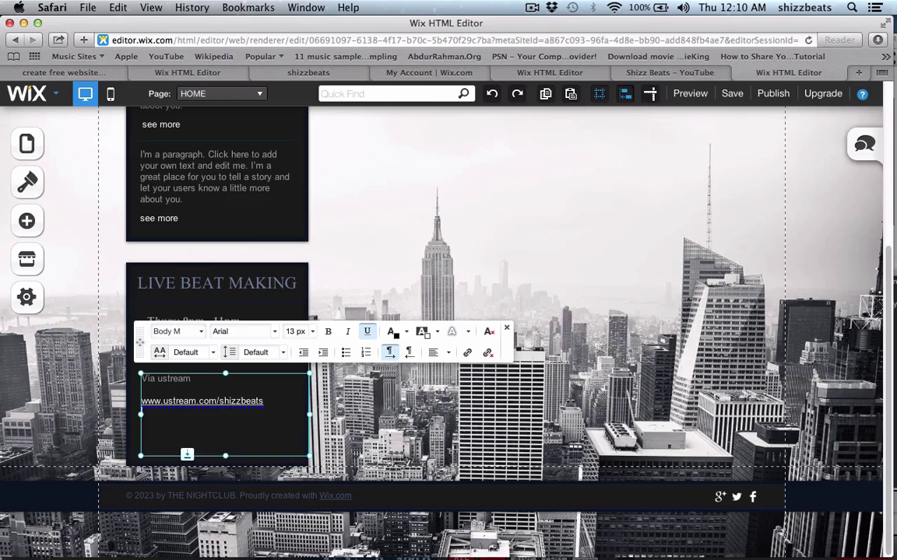
{"action": "left_click", "coordinate": [467, 353]}
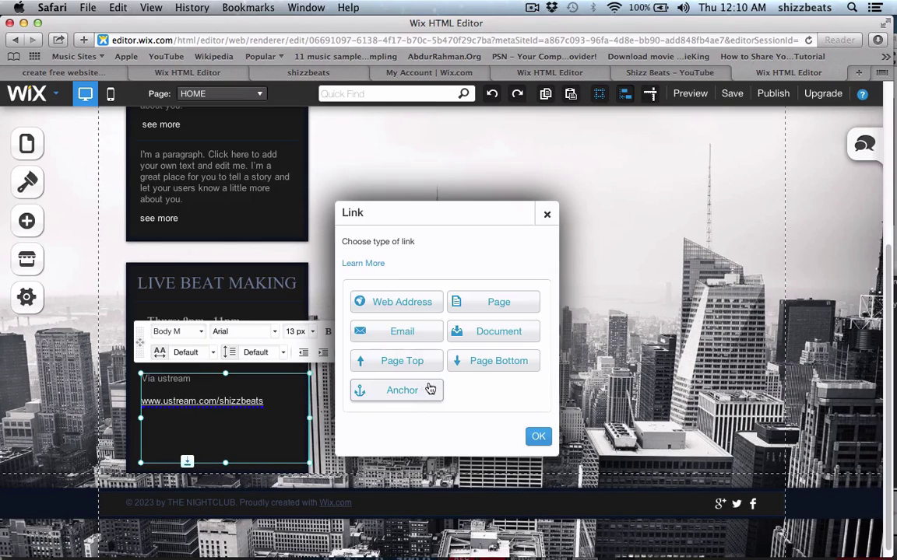
{"action": "left_click", "coordinate": [400, 307]}
{"action": "type", "text": "w"}
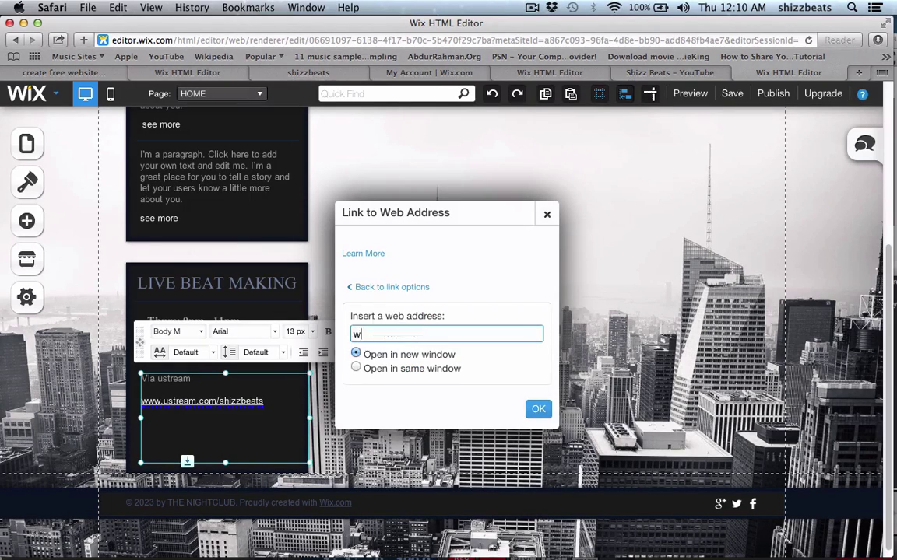
{"action": "type", "text": "ww.youtube.com/shizzbeats"}
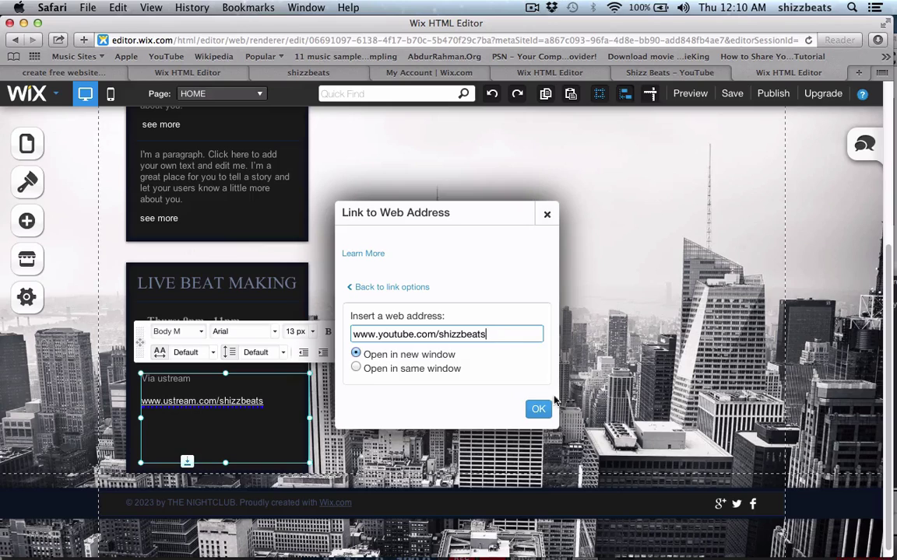
{"action": "left_click", "coordinate": [537, 411]}
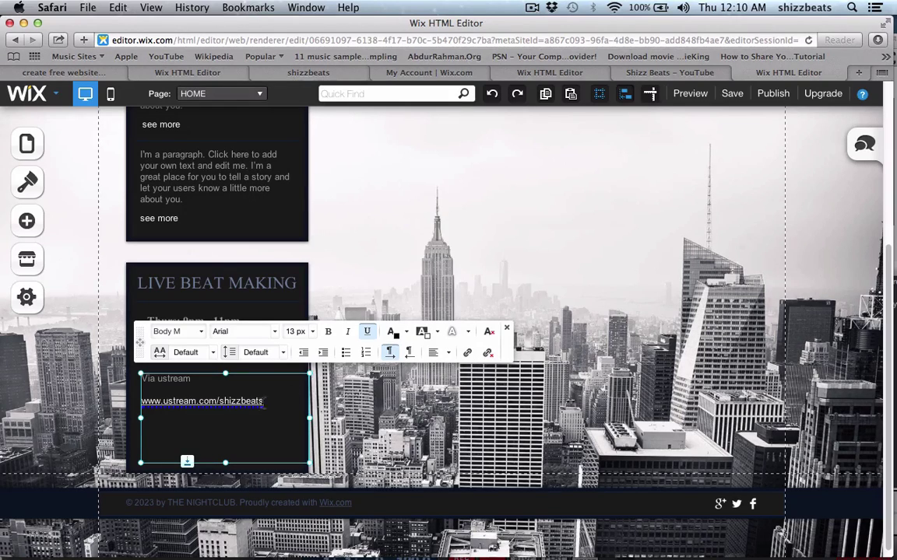
{"action": "key", "text": "Return"}
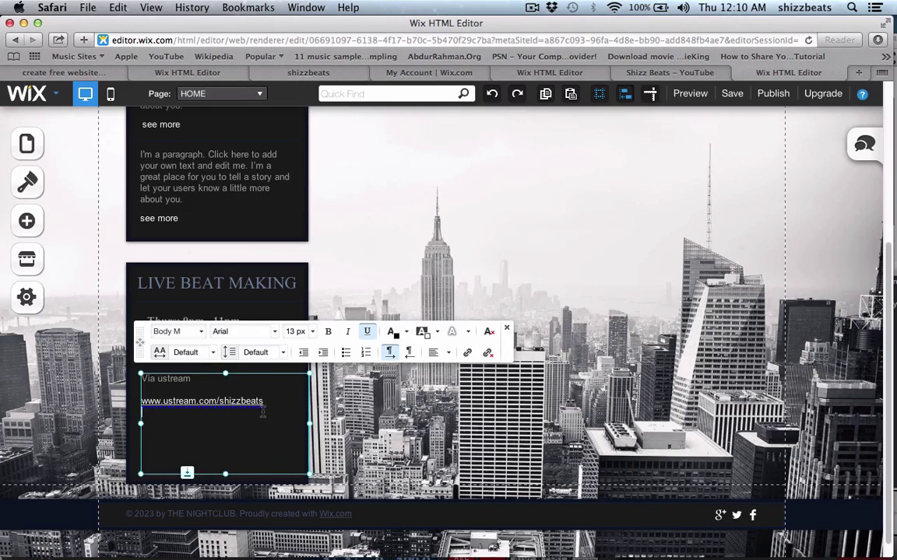
{"action": "type", "text": "www.youtube.com/shizzbeats"}
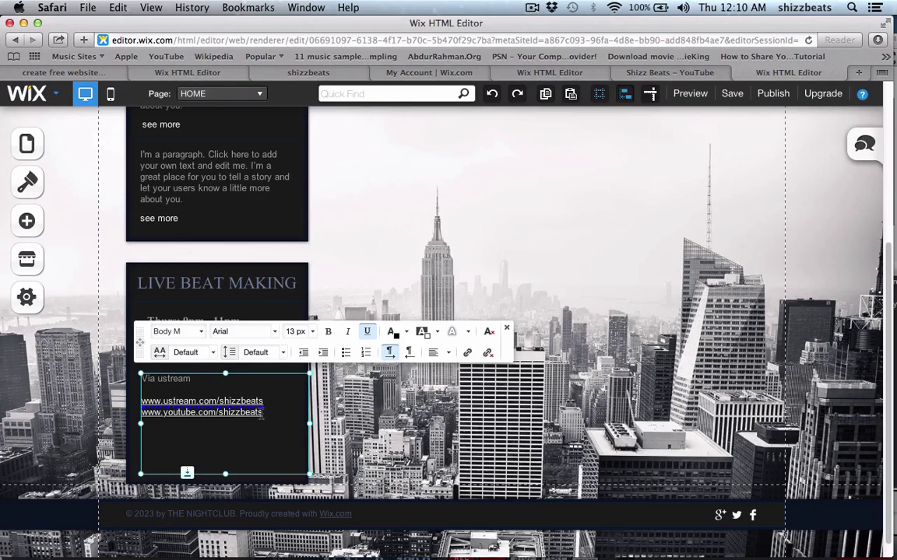
{"action": "left_click_drag", "start_coordinate": [263, 415], "coordinate": [141, 413]}
{"action": "key", "text": "super+c"}
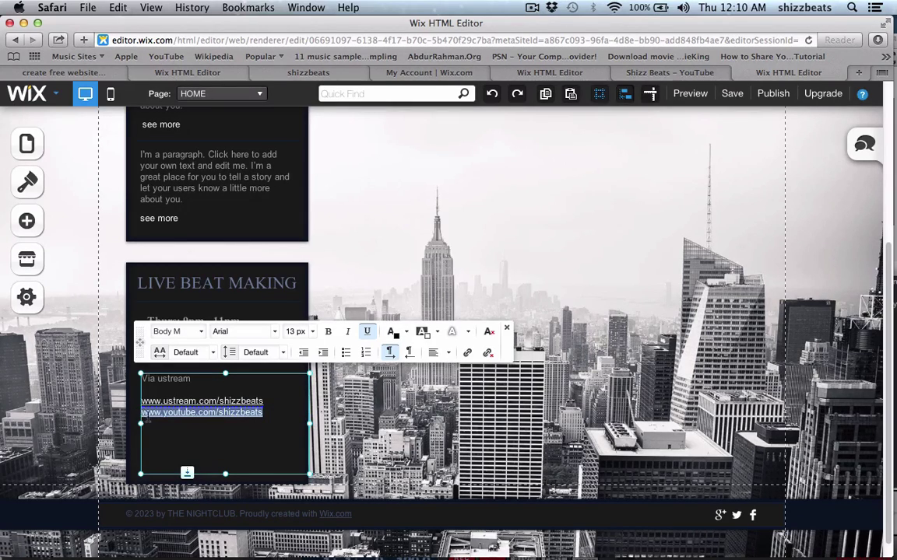
{"action": "left_click", "coordinate": [467, 353]}
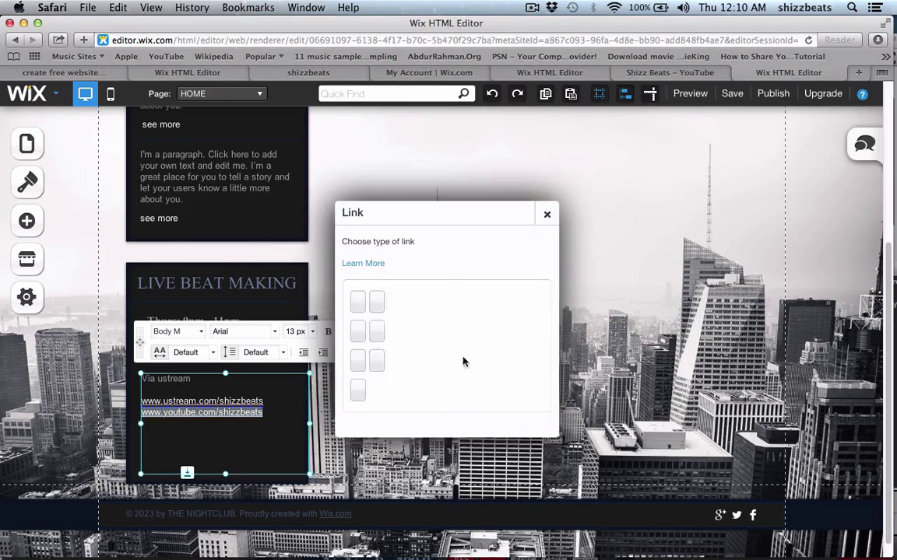
{"action": "left_click", "coordinate": [393, 302]}
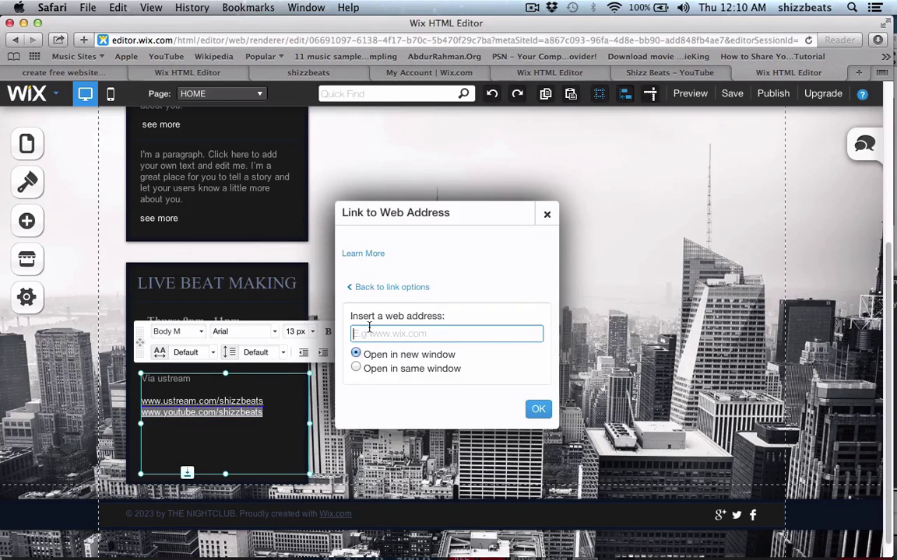
{"action": "key", "text": "super+v"}
{"action": "left_click", "coordinate": [538, 408]}
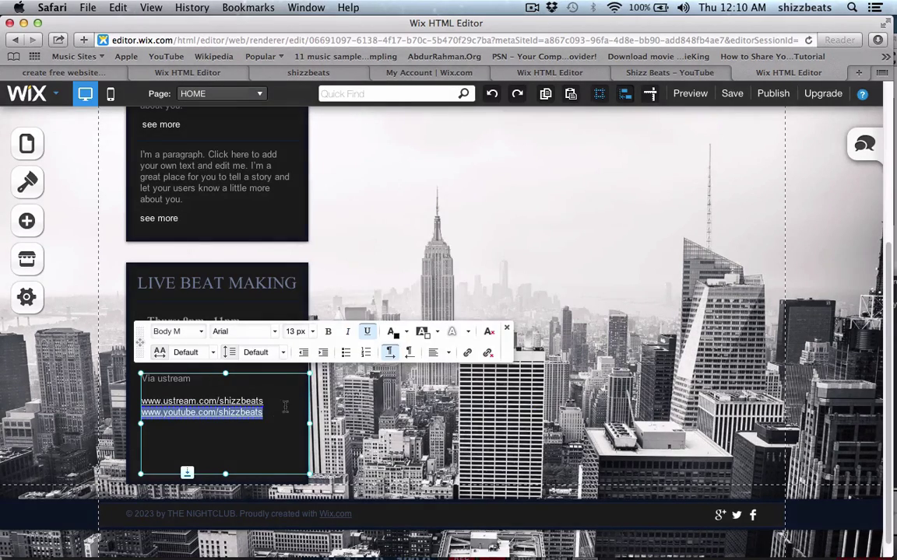
{"action": "left_click", "coordinate": [284, 406]}
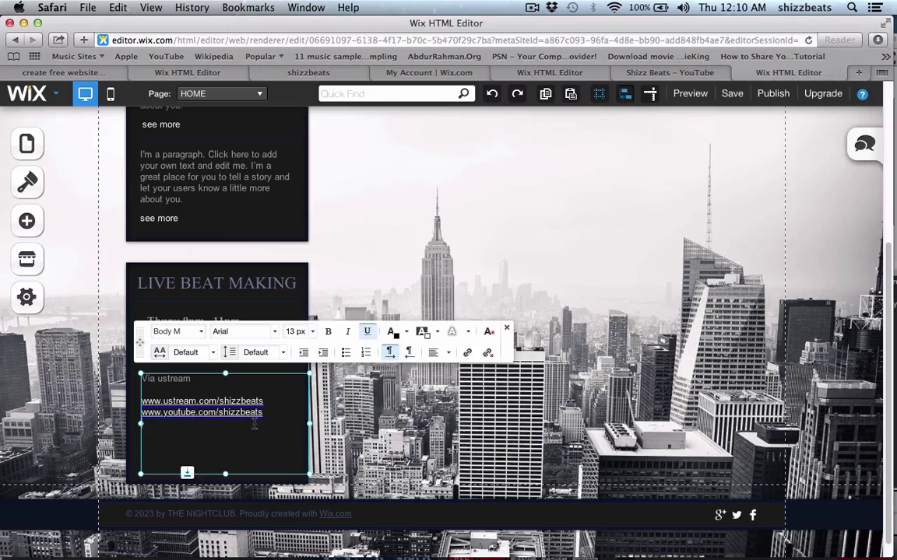
- Close the LIVE BEAT MAKING text box editor and scroll up to the shizzbeats header
{"action": "left_click", "coordinate": [507, 332]}
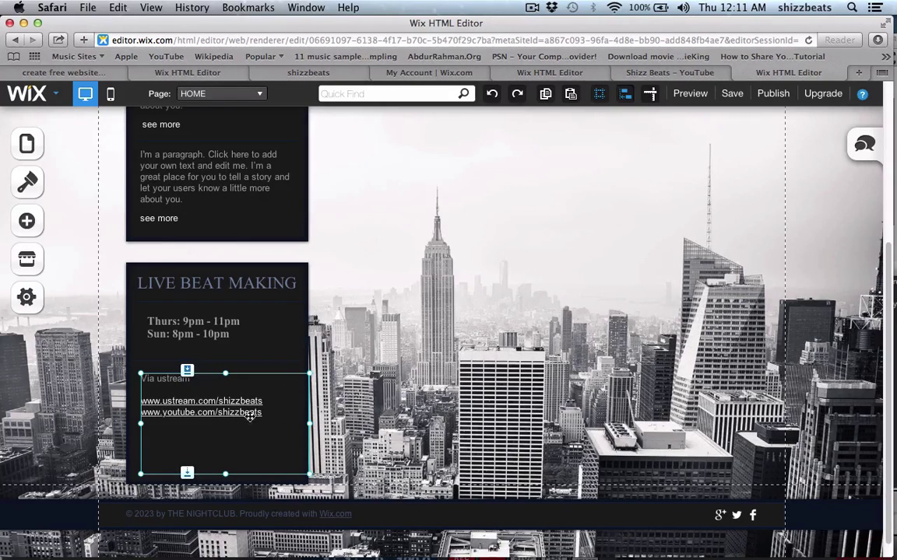
{"action": "scroll", "coordinate": [518, 200], "scroll_direction": "up", "scroll_amount": 5}
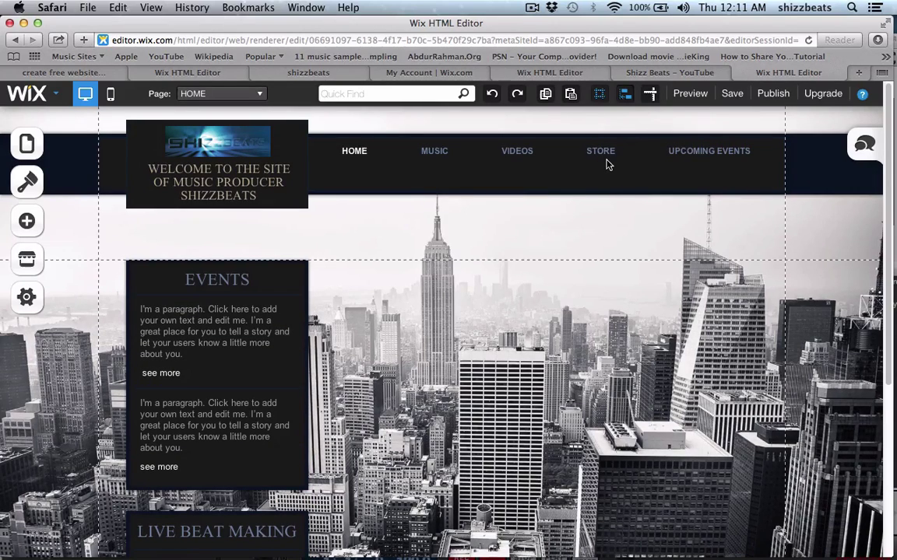
{"action": "left_click", "coordinate": [689, 93]}
{"action": "scroll", "coordinate": [411, 280], "scroll_direction": "down", "scroll_amount": 4}
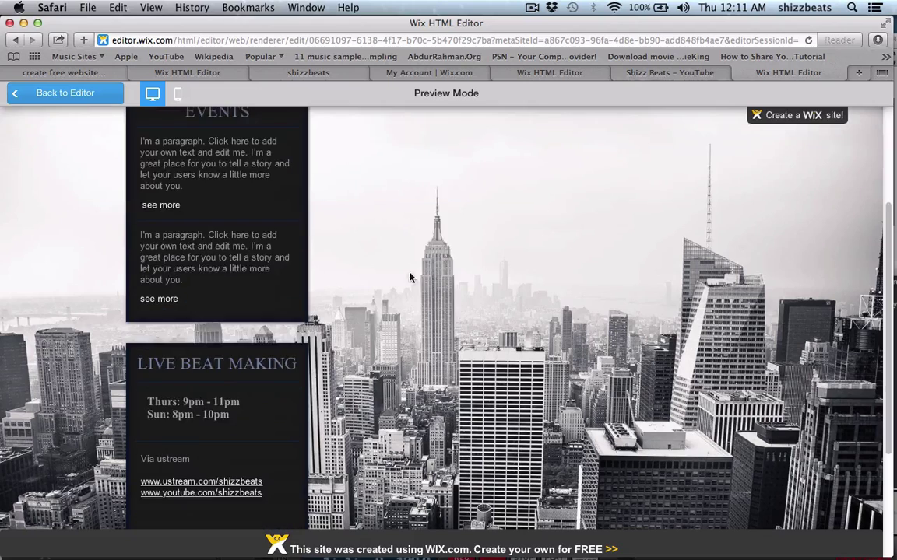
{"action": "left_click", "coordinate": [224, 456]}
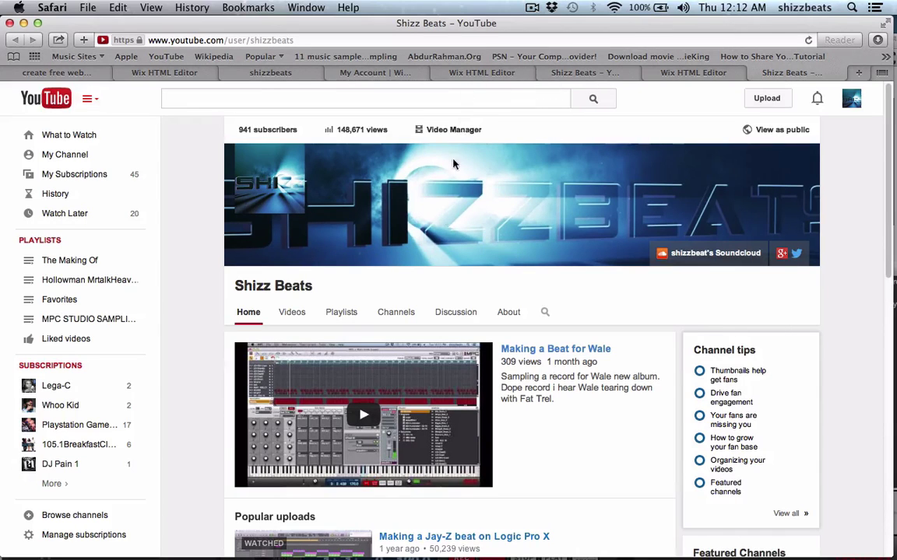
- Return to the site preview tab and scroll through the STORE page
{"action": "left_click", "coordinate": [463, 72]}
{"action": "left_click", "coordinate": [383, 72]}
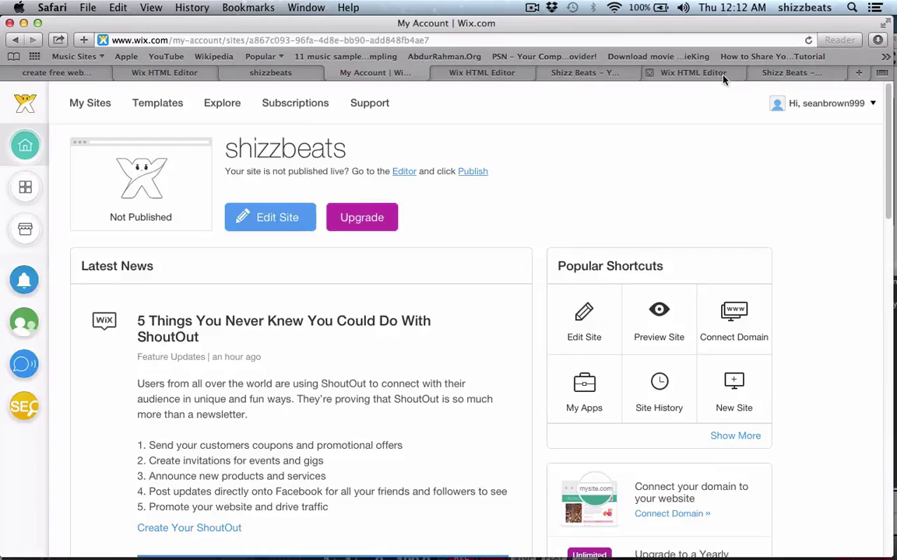
{"action": "left_click", "coordinate": [654, 72]}
{"action": "scroll", "coordinate": [397, 232], "scroll_direction": "up", "scroll_amount": 5}
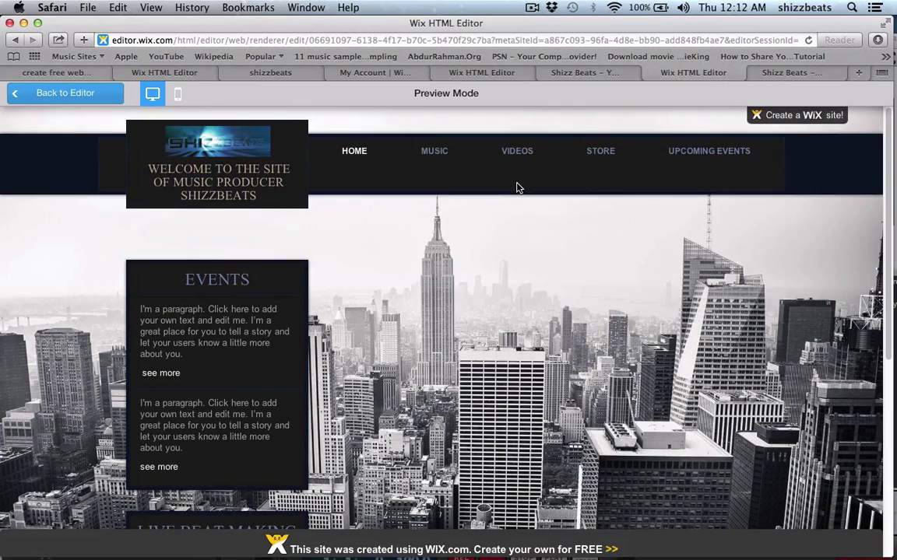
{"action": "left_click", "coordinate": [600, 151]}
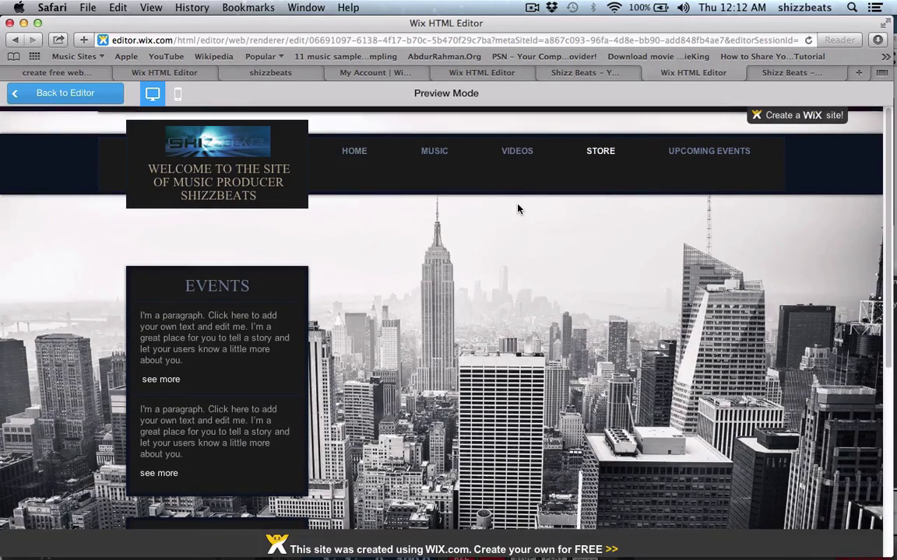
{"action": "scroll", "coordinate": [495, 278], "scroll_direction": "down", "scroll_amount": 3}
{"action": "scroll", "coordinate": [495, 274], "scroll_direction": "down", "scroll_amount": 5}
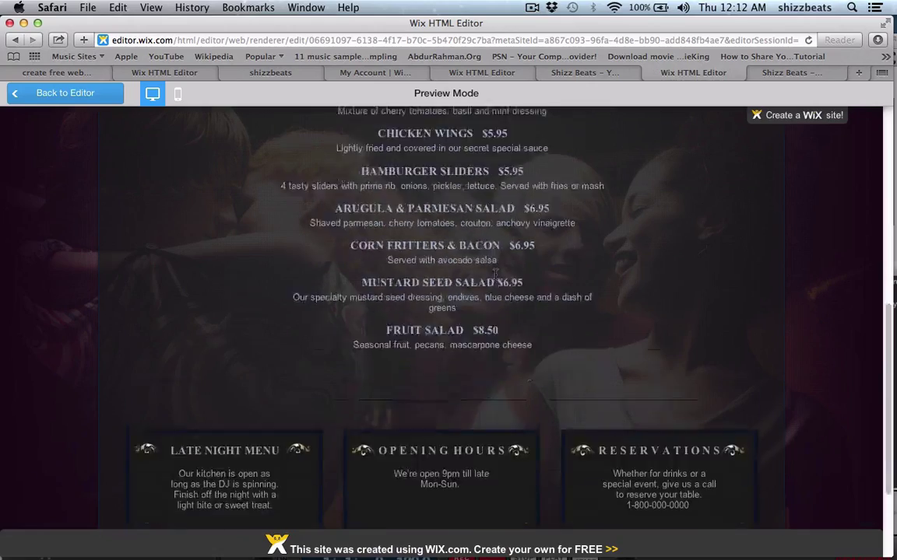
{"action": "scroll", "coordinate": [495, 279], "scroll_direction": "up", "scroll_amount": 5}
{"action": "scroll", "coordinate": [496, 279], "scroll_direction": "up", "scroll_amount": 4}
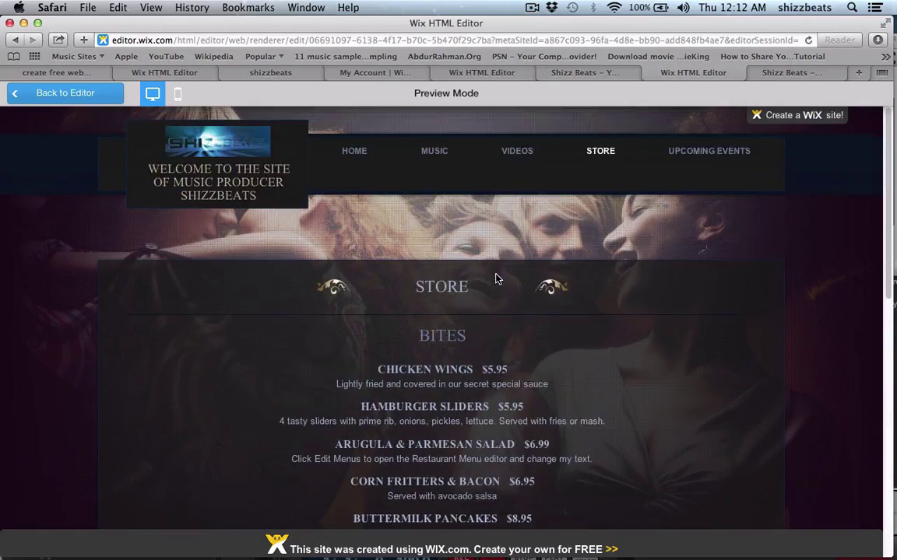
{"action": "scroll", "coordinate": [471, 233], "scroll_direction": "down", "scroll_amount": 3}
{"action": "scroll", "coordinate": [444, 206], "scroll_direction": "up", "scroll_amount": 3}
- Open the MUSIC page and scroll through its six-image gallery
{"action": "left_click", "coordinate": [433, 151]}
{"action": "scroll", "coordinate": [290, 370], "scroll_direction": "down", "scroll_amount": 2}
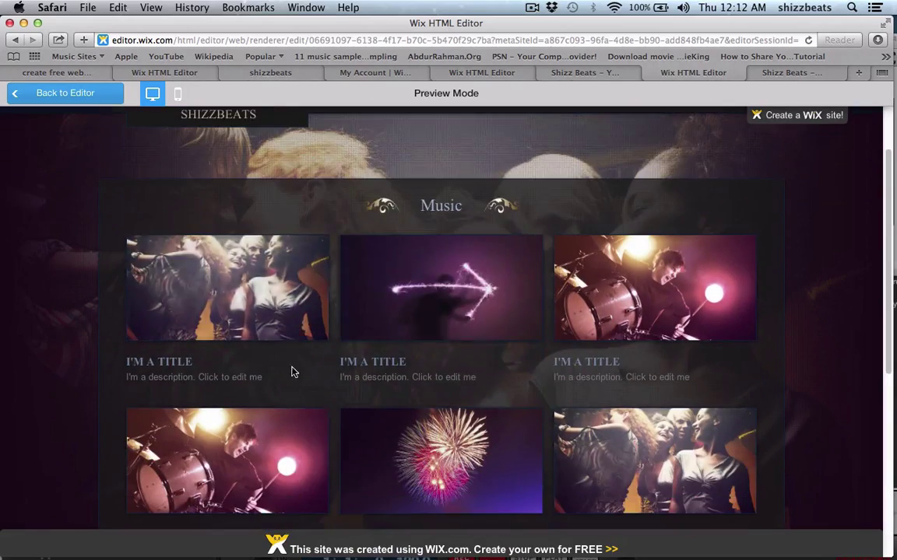
{"action": "scroll", "coordinate": [484, 312], "scroll_direction": "down", "scroll_amount": 3}
{"action": "scroll", "coordinate": [484, 313], "scroll_direction": "down", "scroll_amount": 3}
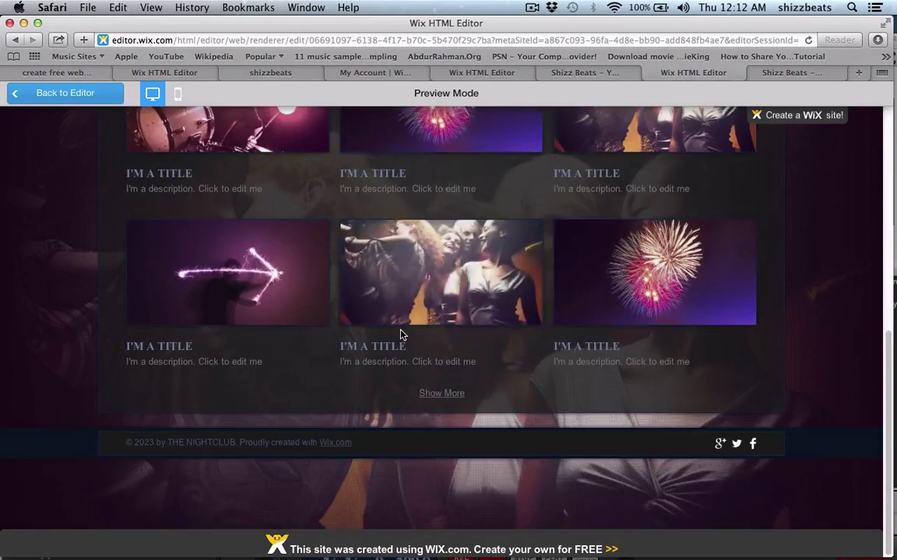
{"action": "scroll", "coordinate": [403, 334], "scroll_direction": "up", "scroll_amount": 6}
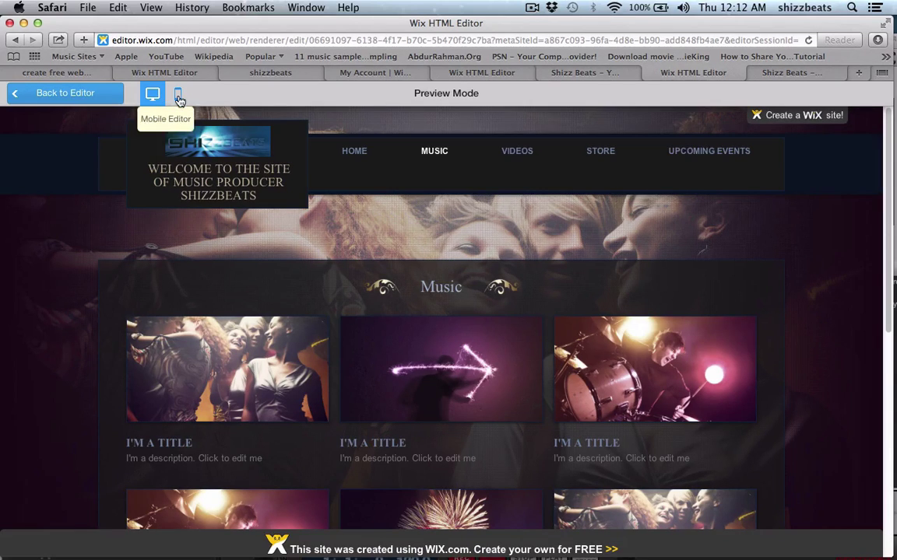
- Switch to the mobile preview and scroll through the MUSIC page on the phone view
{"action": "left_click", "coordinate": [178, 95]}
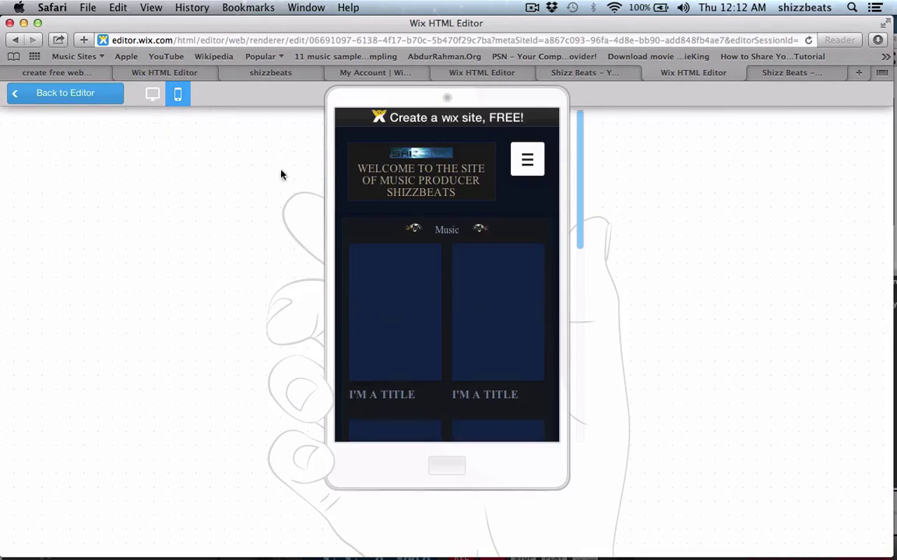
{"action": "left_click_drag", "start_coordinate": [580, 180], "coordinate": [576, 160]}
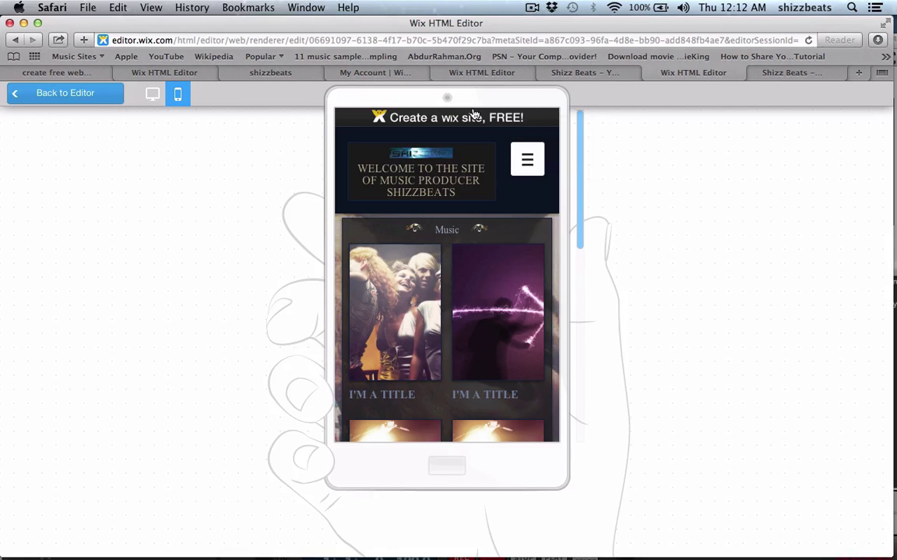
{"action": "scroll", "coordinate": [406, 165], "scroll_direction": "down", "scroll_amount": 10}
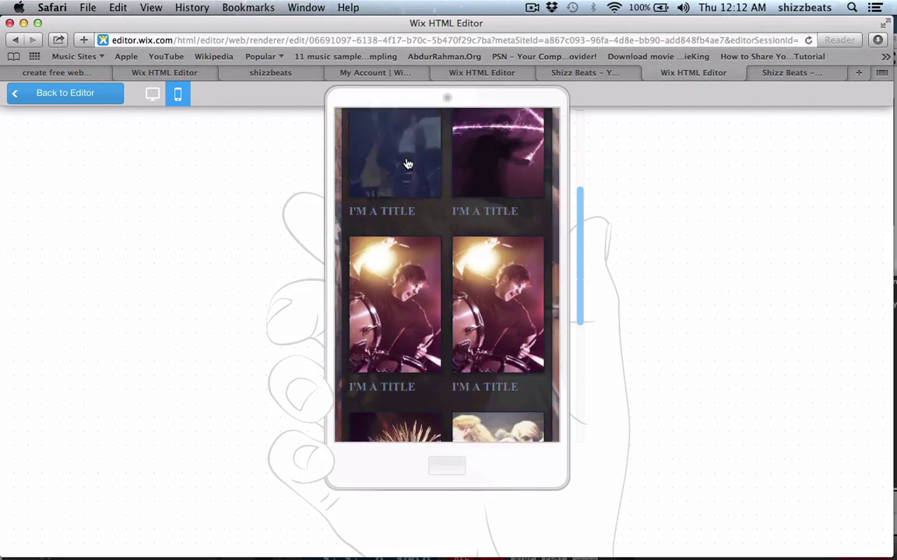
{"action": "scroll", "coordinate": [406, 166], "scroll_direction": "up", "scroll_amount": 8}
{"action": "scroll", "coordinate": [407, 166], "scroll_direction": "up", "scroll_amount": 2}
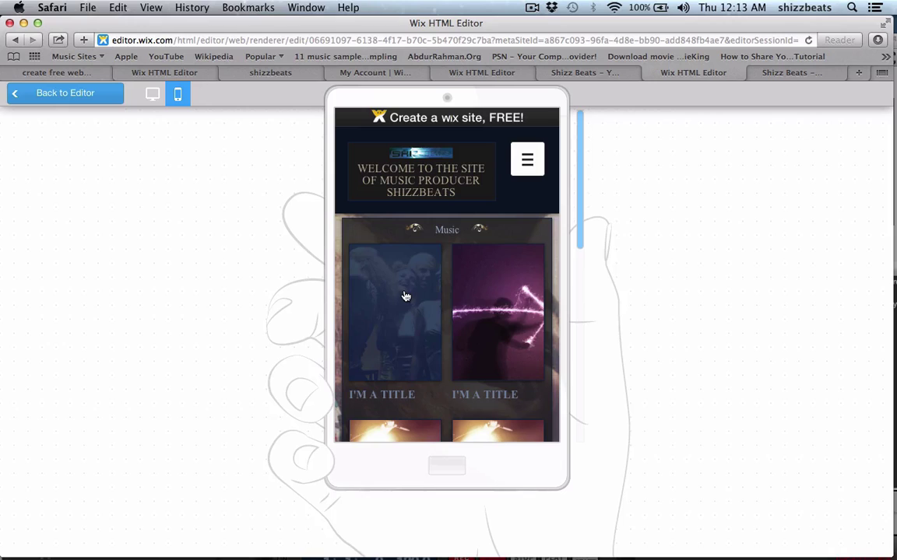
- Glance at the YouTube and Ustream channel tabs, then bring the MPC Supreme Drumz Demo project forward
{"action": "left_click", "coordinate": [591, 75]}
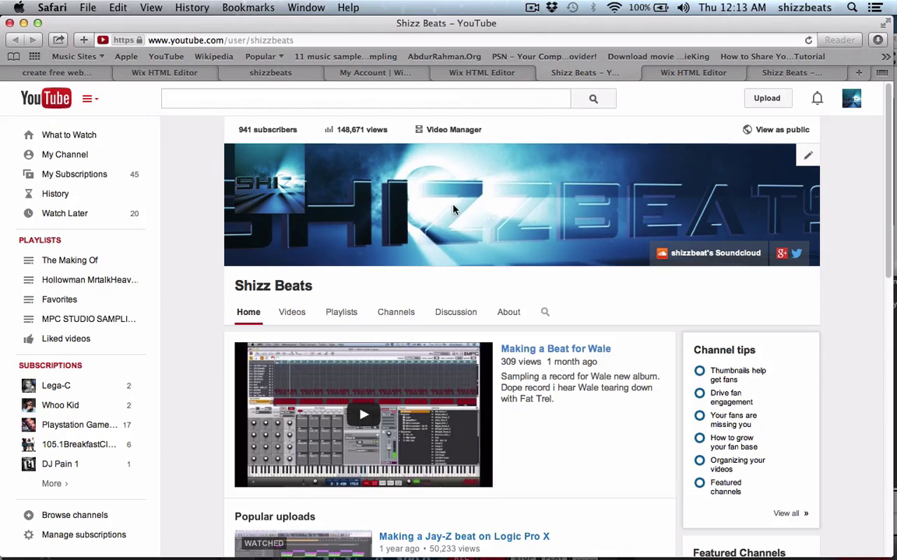
{"action": "left_click", "coordinate": [274, 72]}
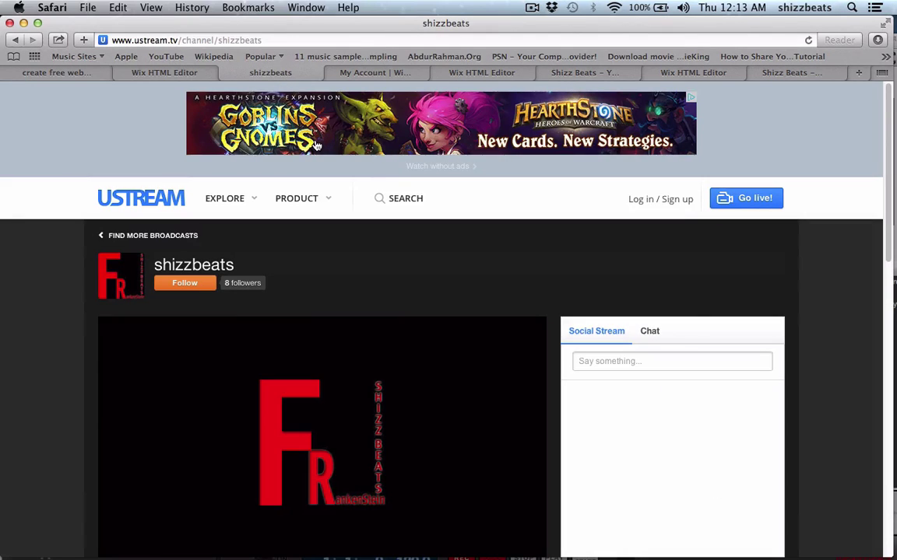
{"action": "key", "text": "super+Tab"}
{"action": "key", "text": "super+Tab"}
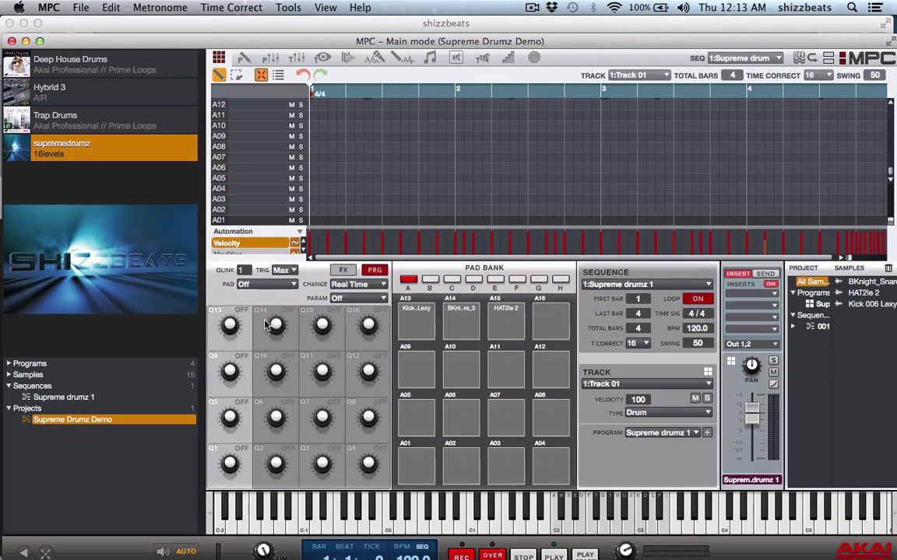